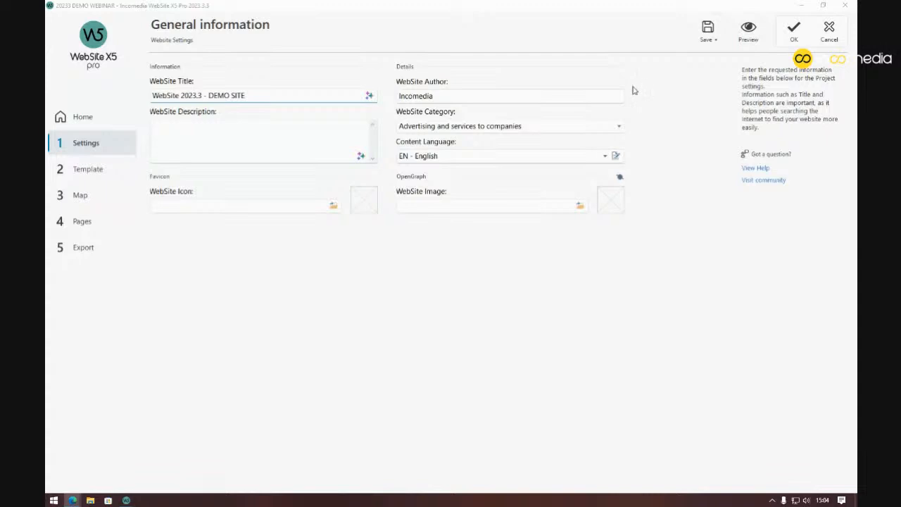
# Open the E-commerce: Product Page settings from the site map
pyautogui.click(111, 200)
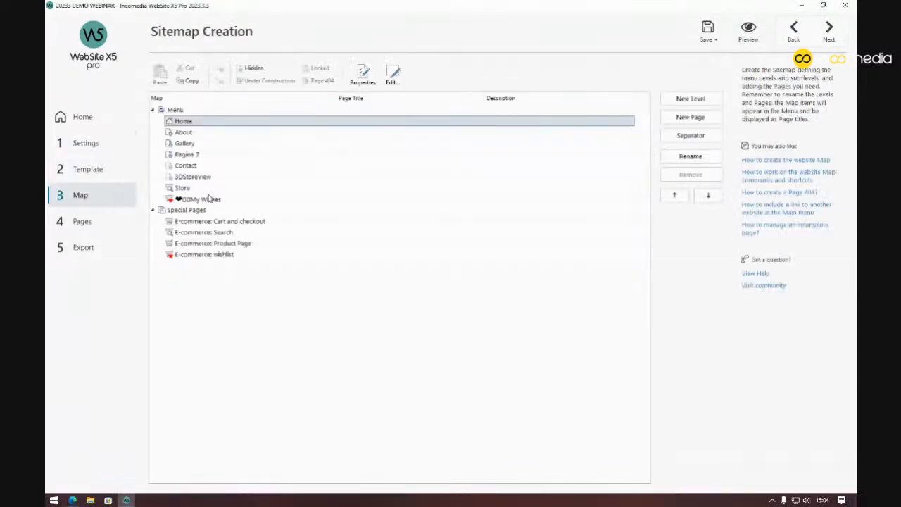
pyautogui.click(239, 233)
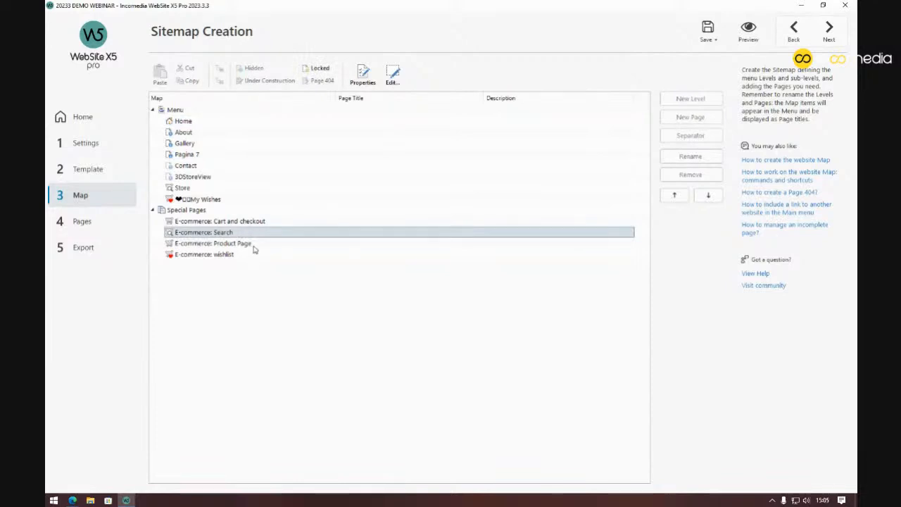
pyautogui.click(256, 246)
pyautogui.doubleClick(256, 245)
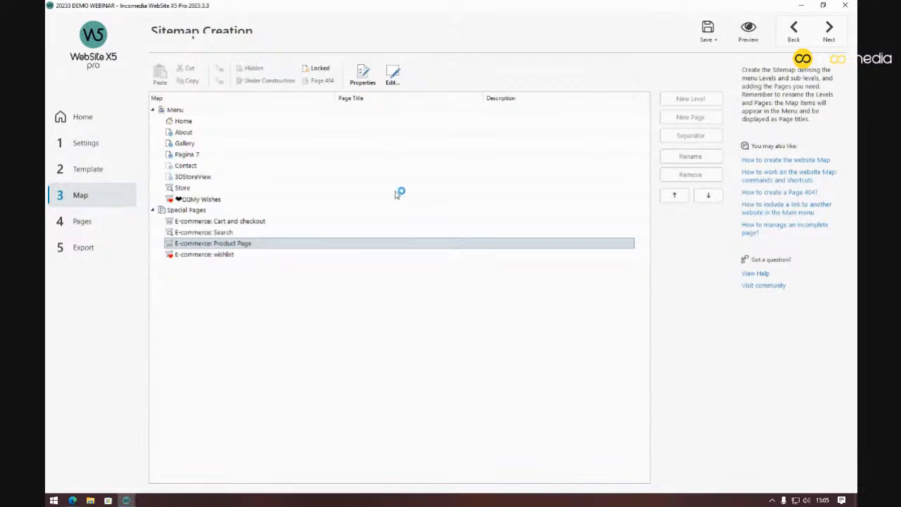
# Preview the t-shirt_01 product page, then return to its settings
pyautogui.click(748, 32)
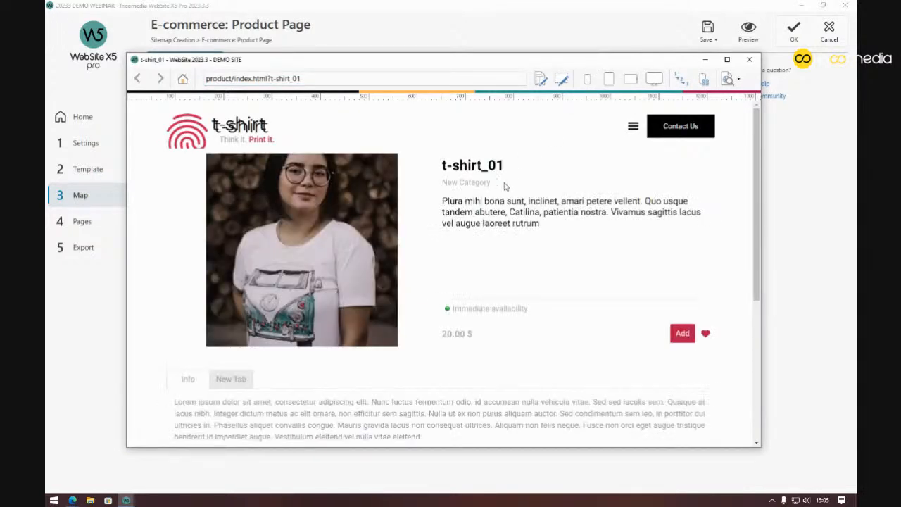
pyautogui.scroll(-3, 458, 242)
pyautogui.scroll(2, 499, 241)
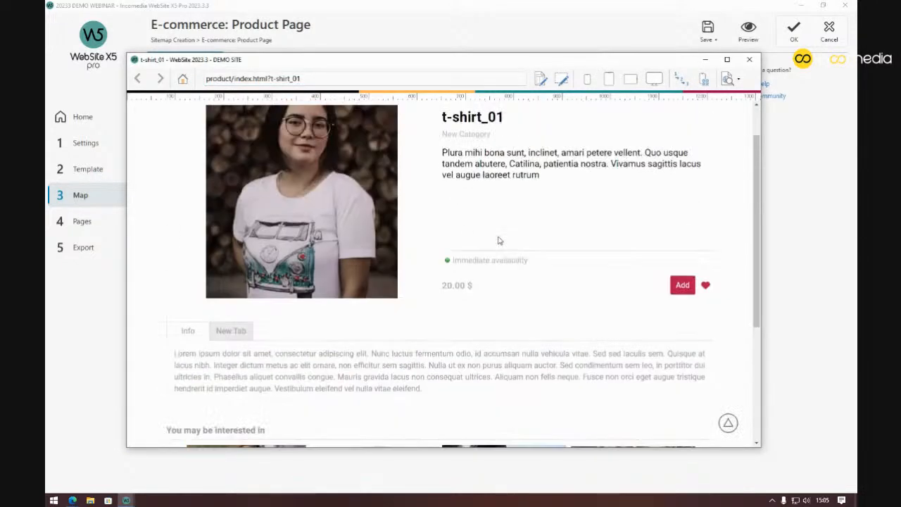
pyautogui.scroll(1, 500, 241)
pyautogui.moveTo(445, 164); pyautogui.dragTo(501, 165)
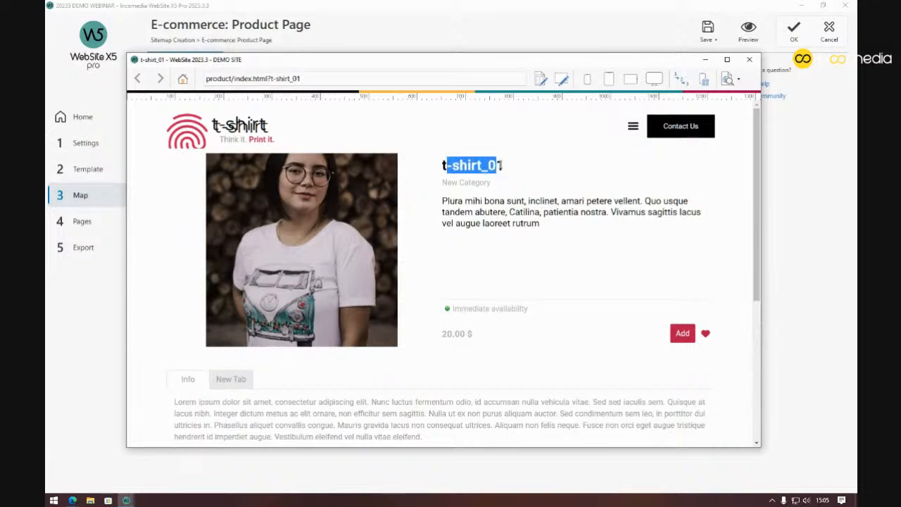
pyautogui.click(539, 225)
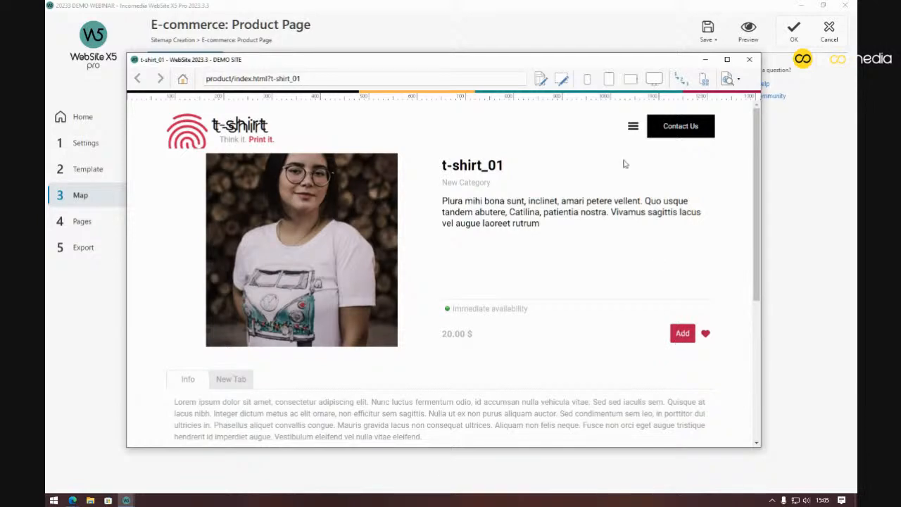
pyautogui.click(620, 27)
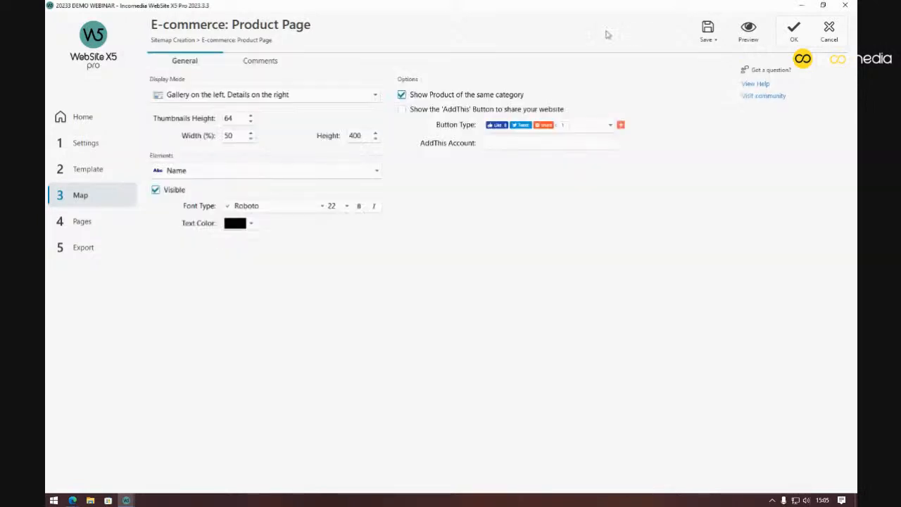
# Select the Button element in the Product Page elements list
pyautogui.click(306, 177)
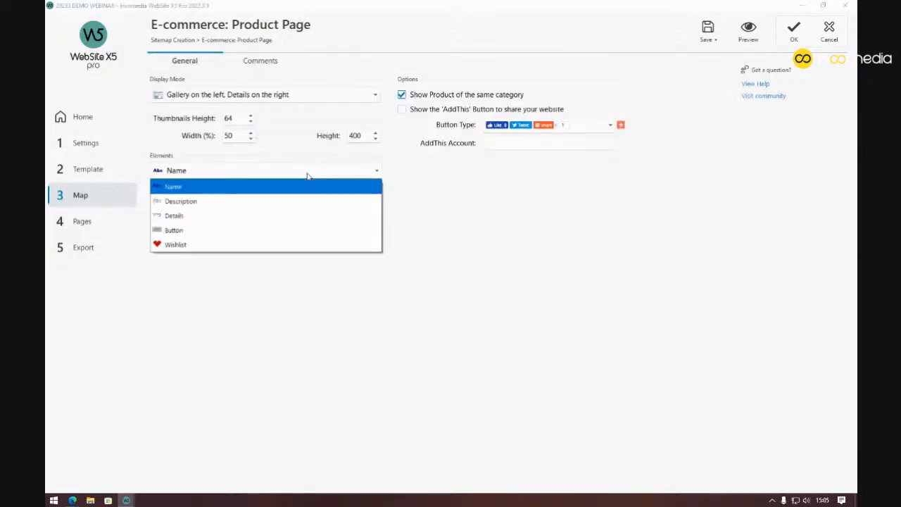
pyautogui.click(228, 238)
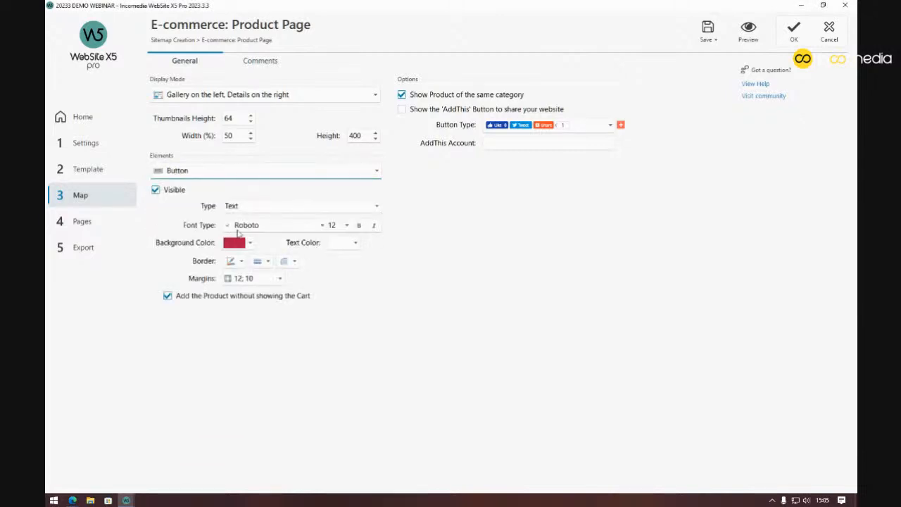
pyautogui.click(106, 199)
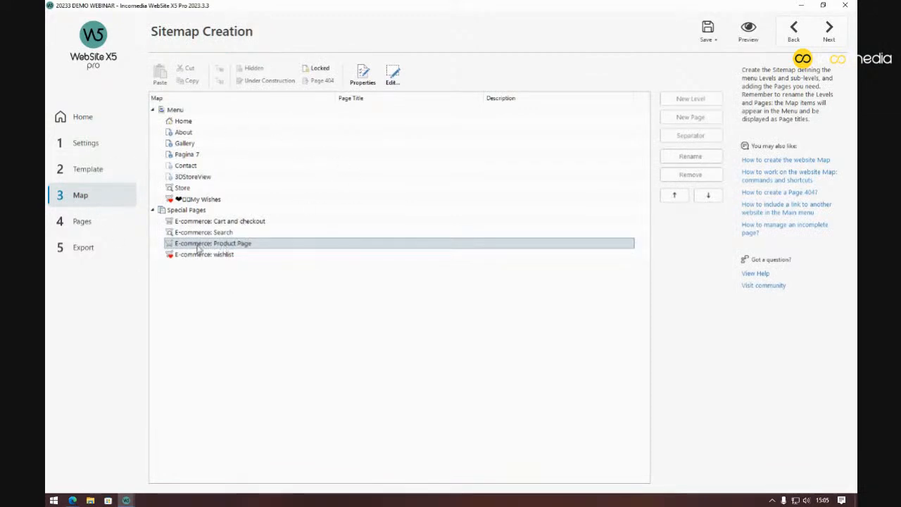
pyautogui.doubleClick(262, 244)
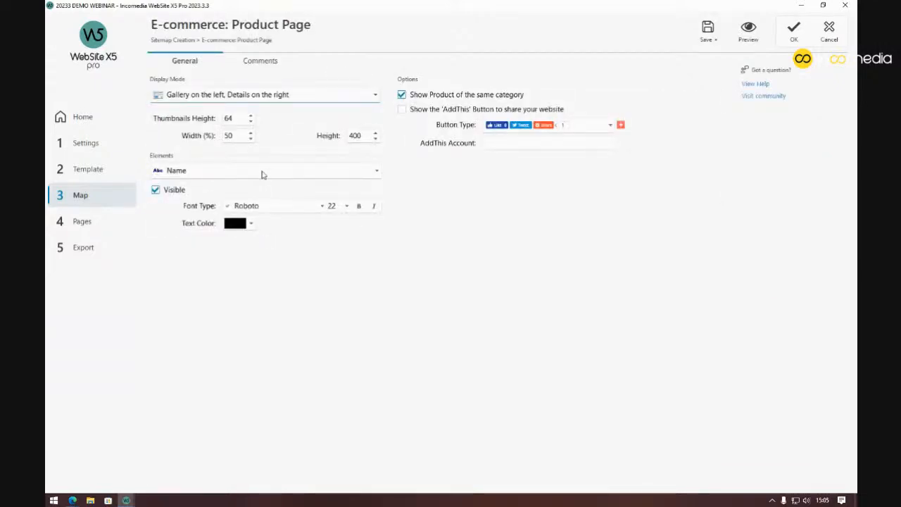
pyautogui.click(258, 173)
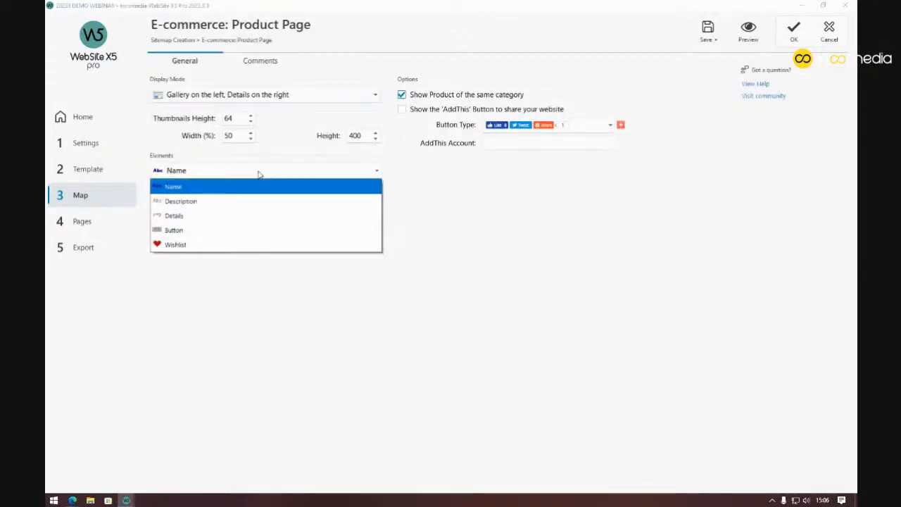
pyautogui.click(216, 229)
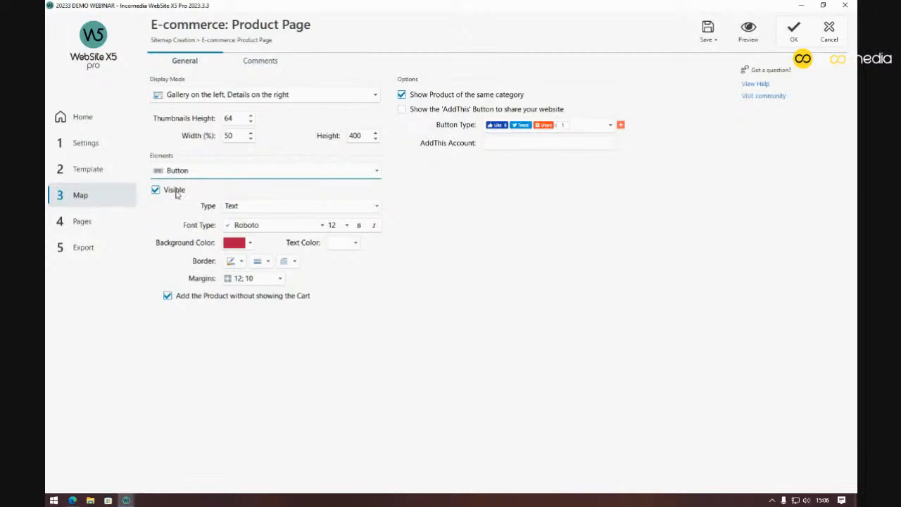
# Preview the product page without the Add button, then close the preview and settings
pyautogui.click(754, 43)
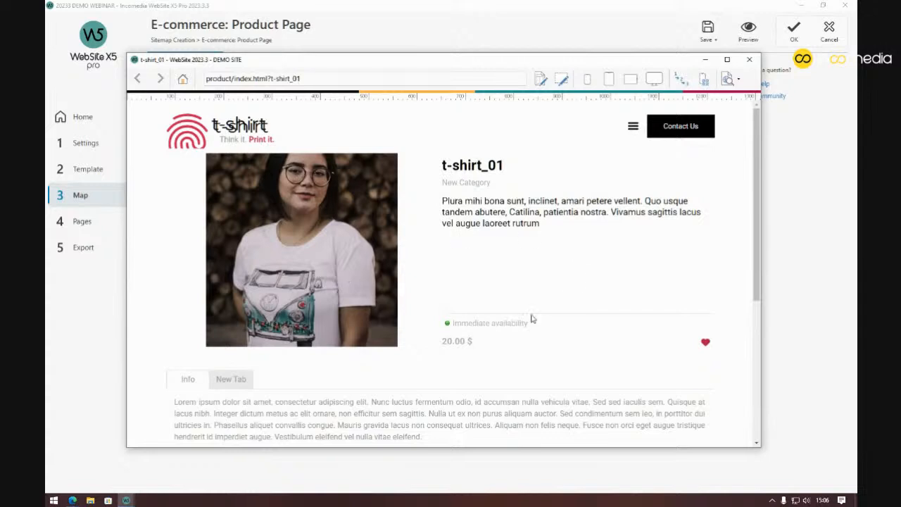
pyautogui.scroll(-1, 476, 260)
pyautogui.scroll(1, 475, 261)
pyautogui.click(751, 60)
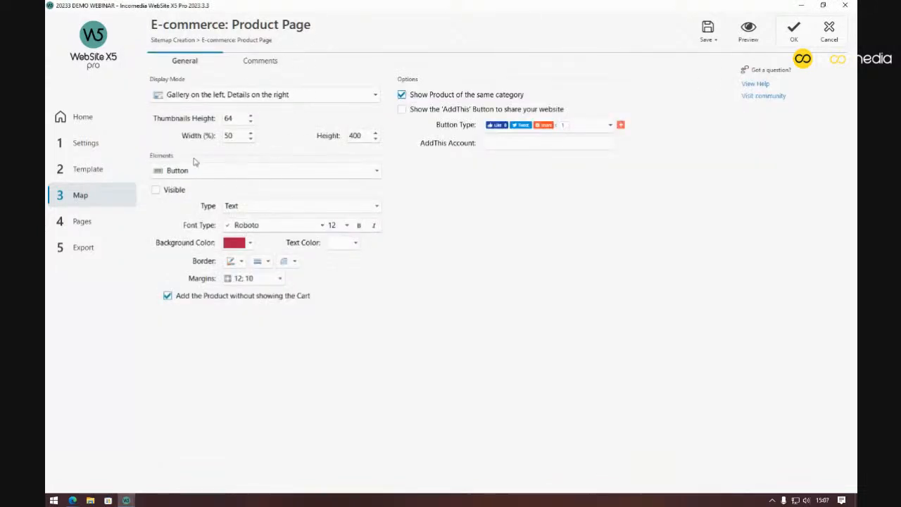
pyautogui.click(104, 196)
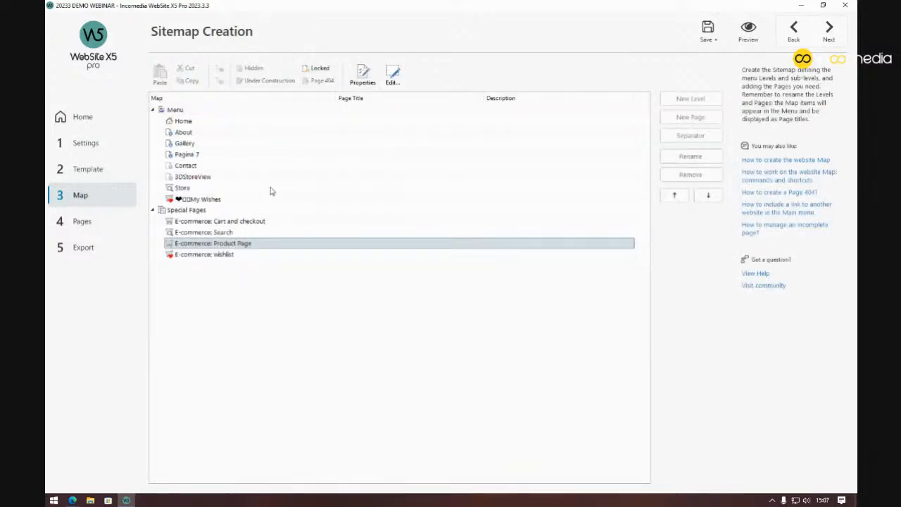
# Hide the Add button on the E-commerce: Search page's product cards
pyautogui.doubleClick(255, 233)
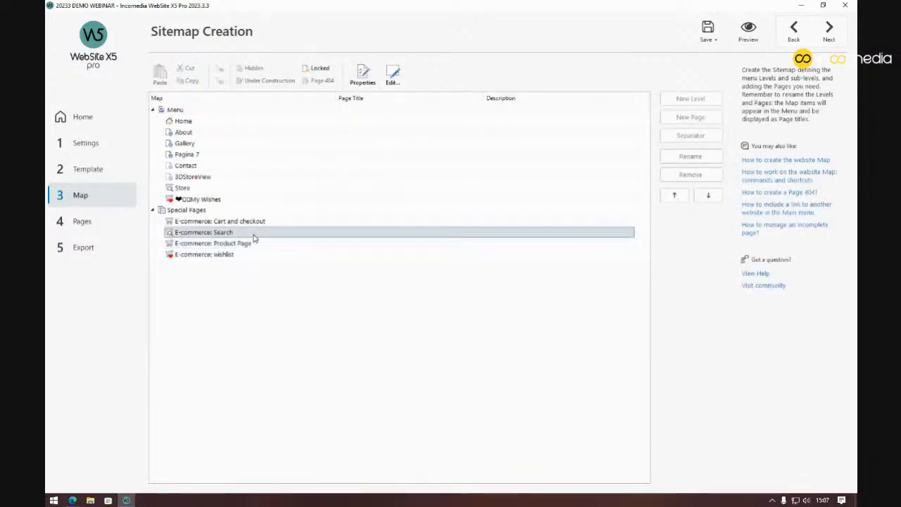
pyautogui.click(260, 62)
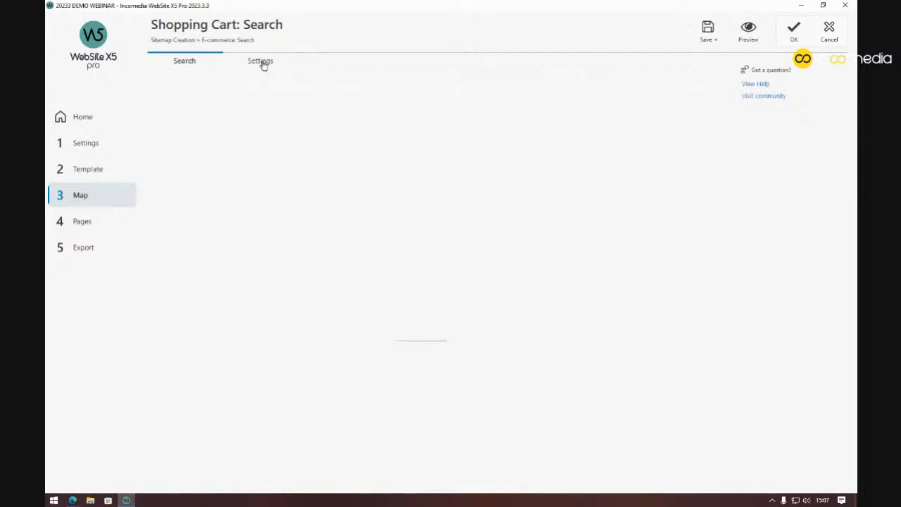
pyautogui.click(363, 280)
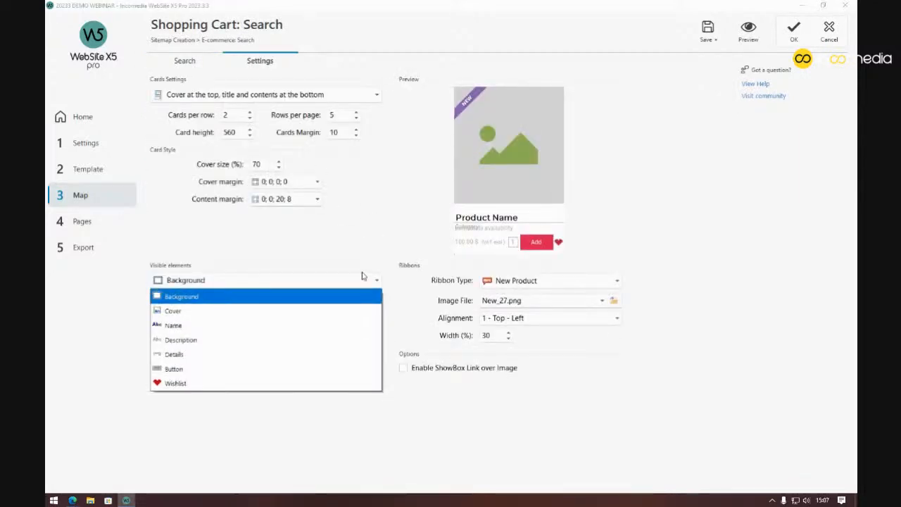
pyautogui.click(203, 368)
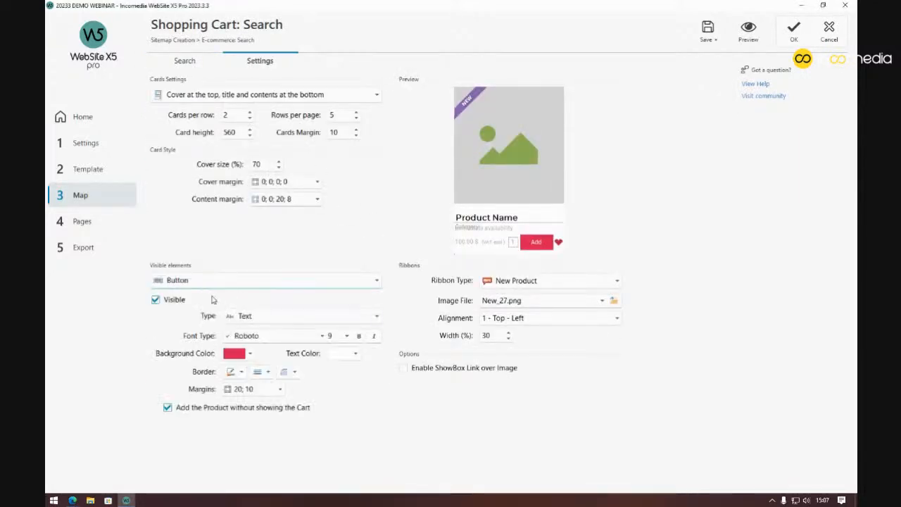
pyautogui.click(171, 300)
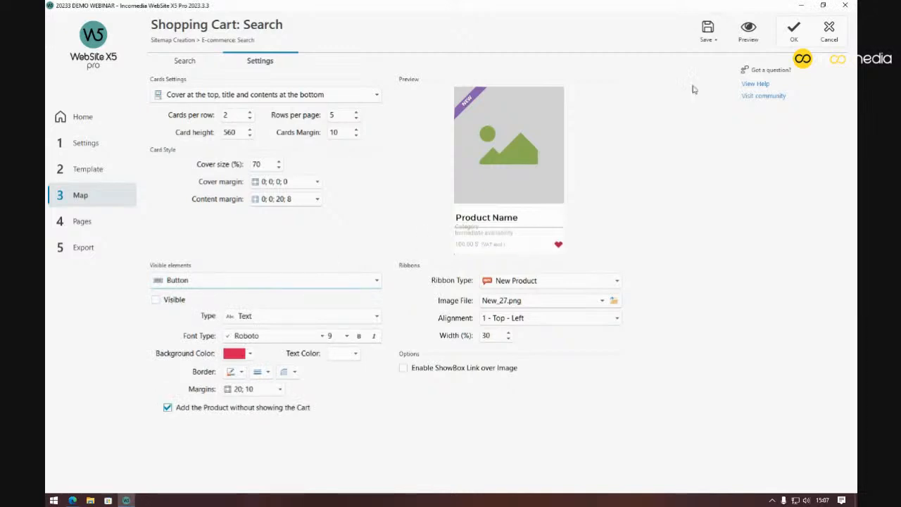
# Preview the search results to check the change, then close the Search page settings
pyautogui.click(749, 36)
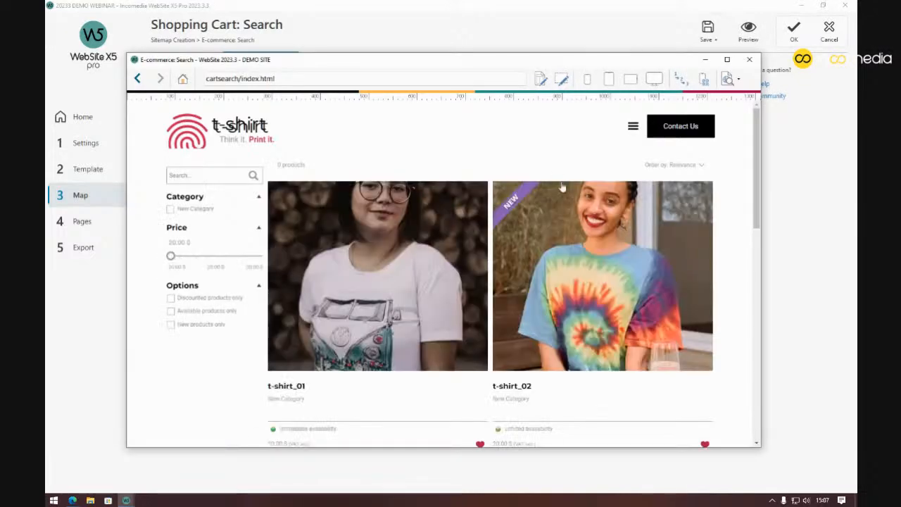
pyautogui.scroll(-1, 274, 259)
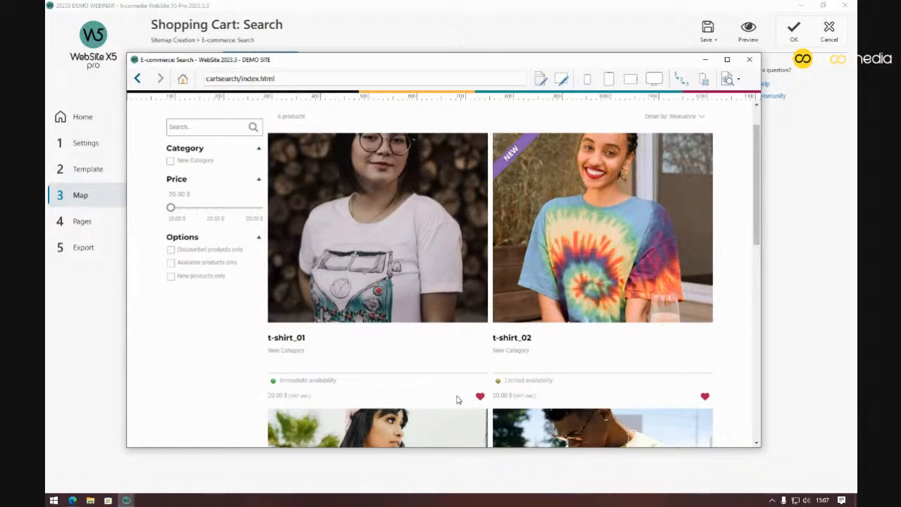
pyautogui.scroll(1, 543, 184)
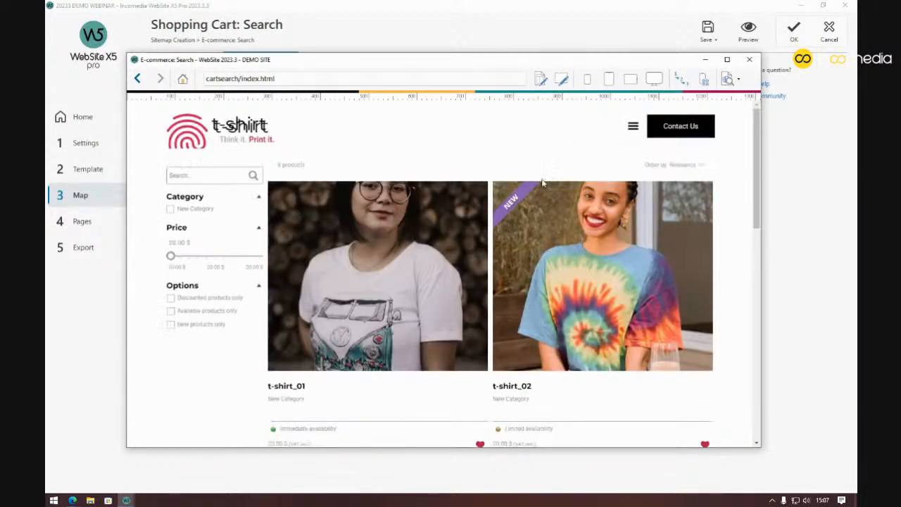
pyautogui.click(748, 62)
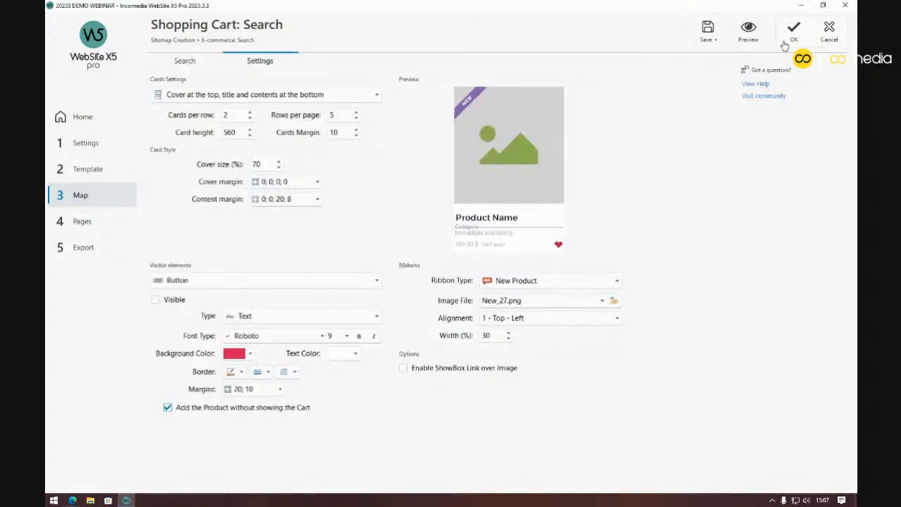
pyautogui.click(829, 35)
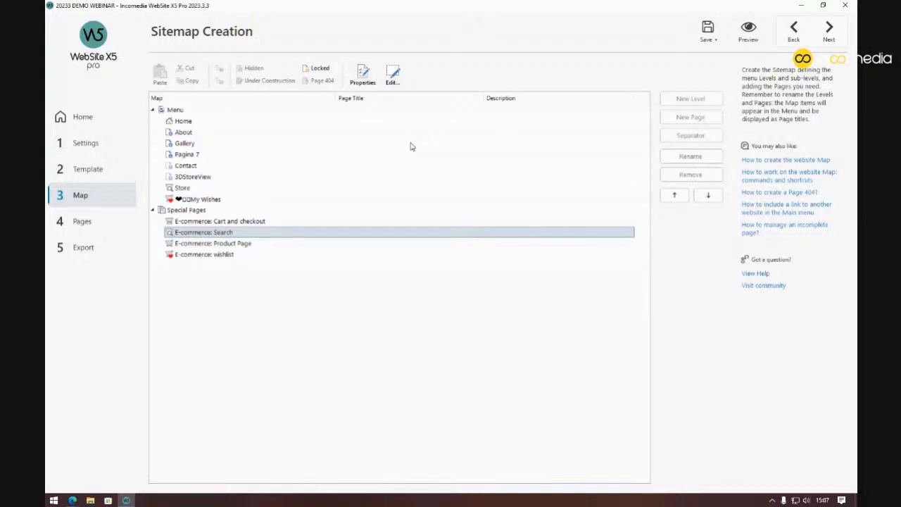
# Look over the wishlist page settings and the Home layout without changing anything
pyautogui.click(362, 202)
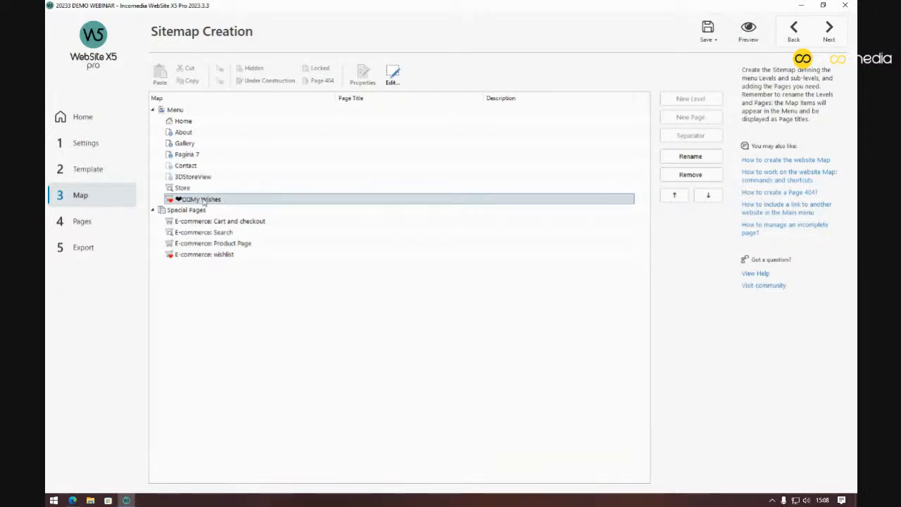
pyautogui.click(233, 258)
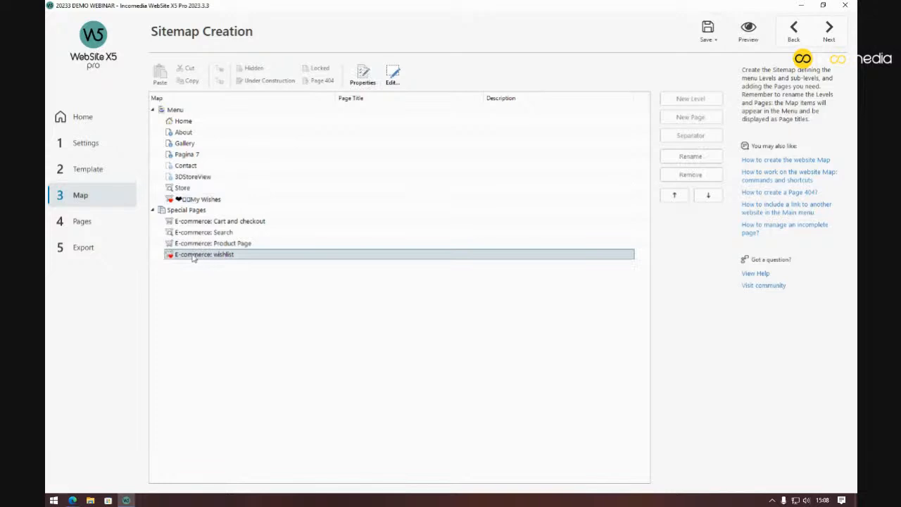
pyautogui.doubleClick(241, 256)
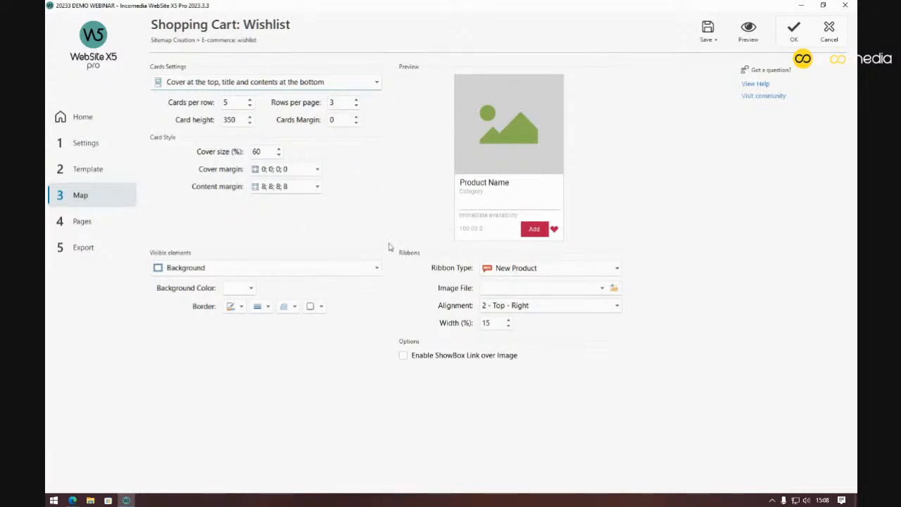
pyautogui.click(827, 30)
pyautogui.doubleClick(253, 120)
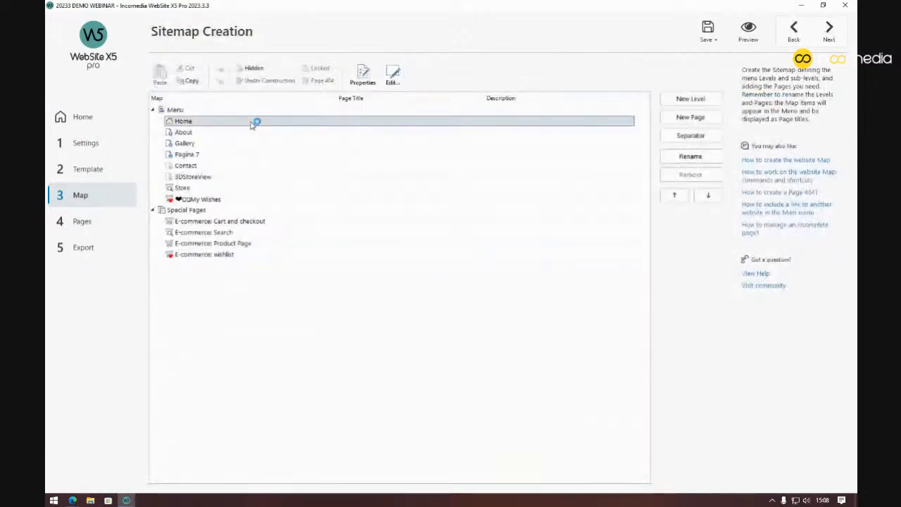
pyautogui.scroll(-10, 368, 190)
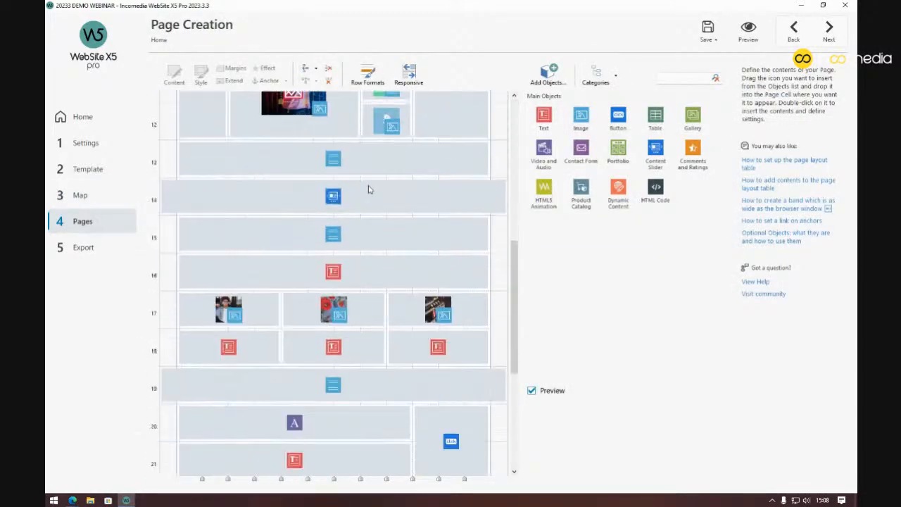
pyautogui.click(795, 40)
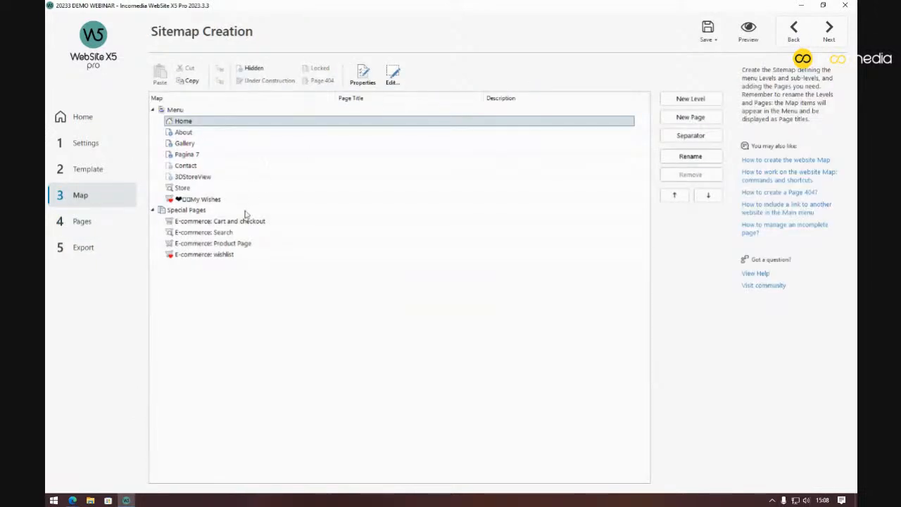
# In the Search page card settings, keep the Wishlist heart visible
pyautogui.doubleClick(229, 234)
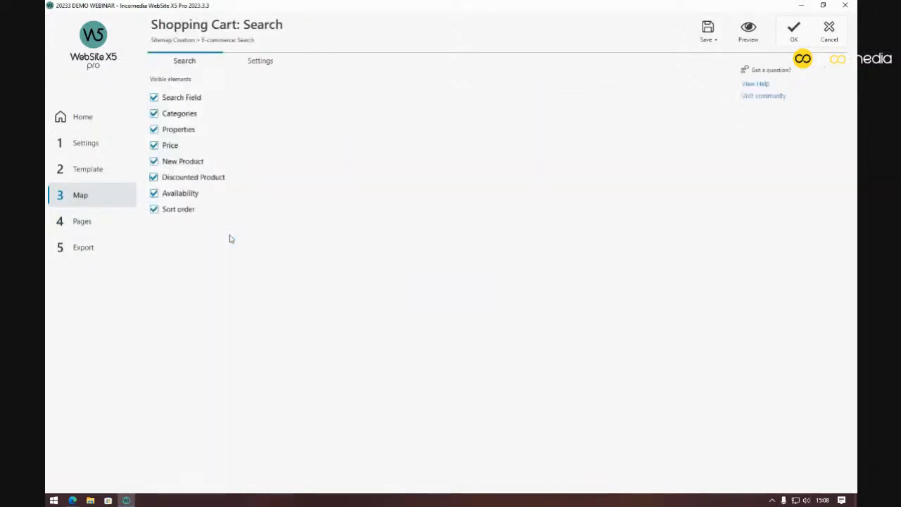
pyautogui.click(260, 67)
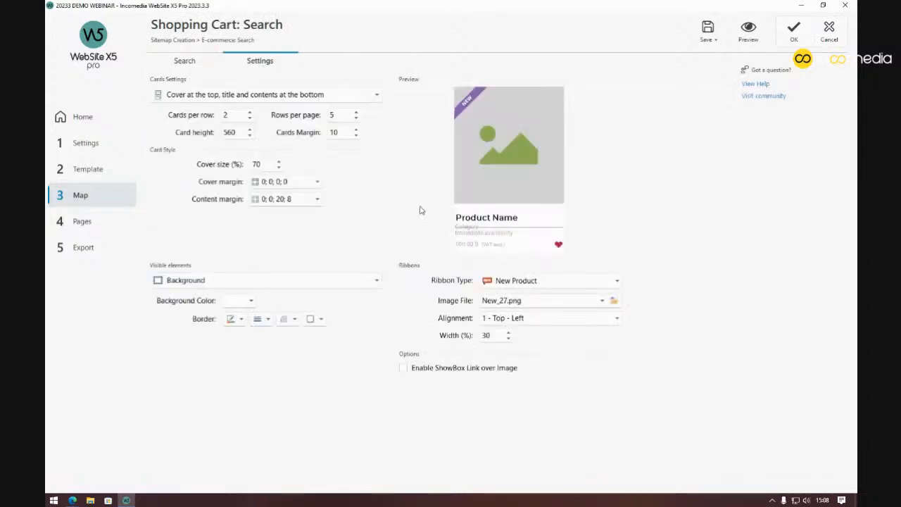
pyautogui.click(318, 281)
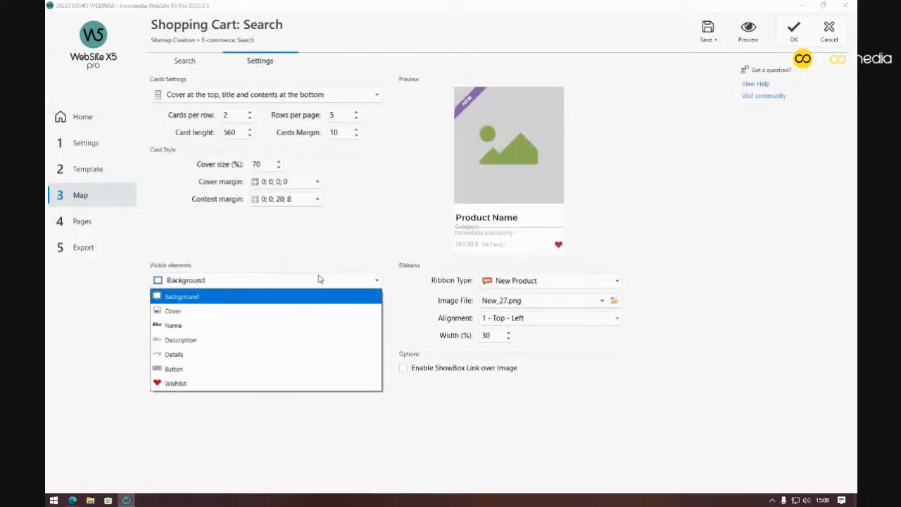
pyautogui.click(269, 383)
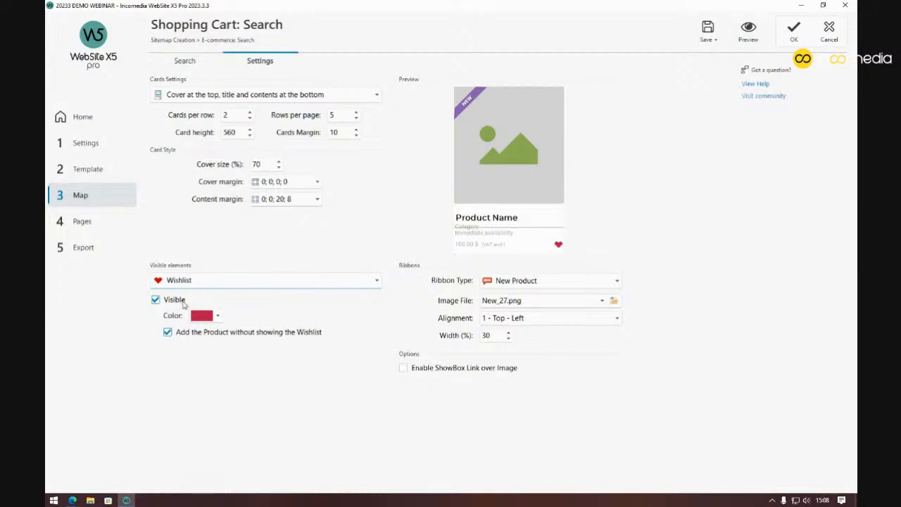
pyautogui.click(156, 300)
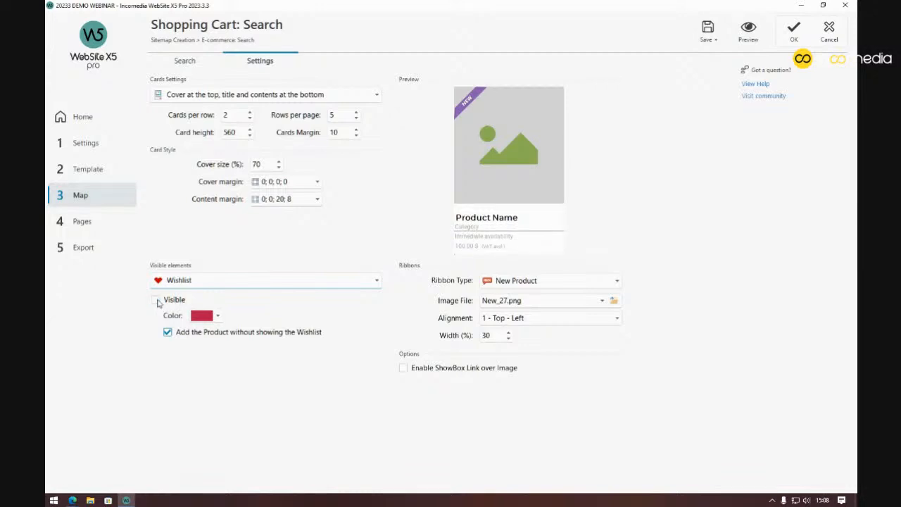
pyautogui.click(157, 300)
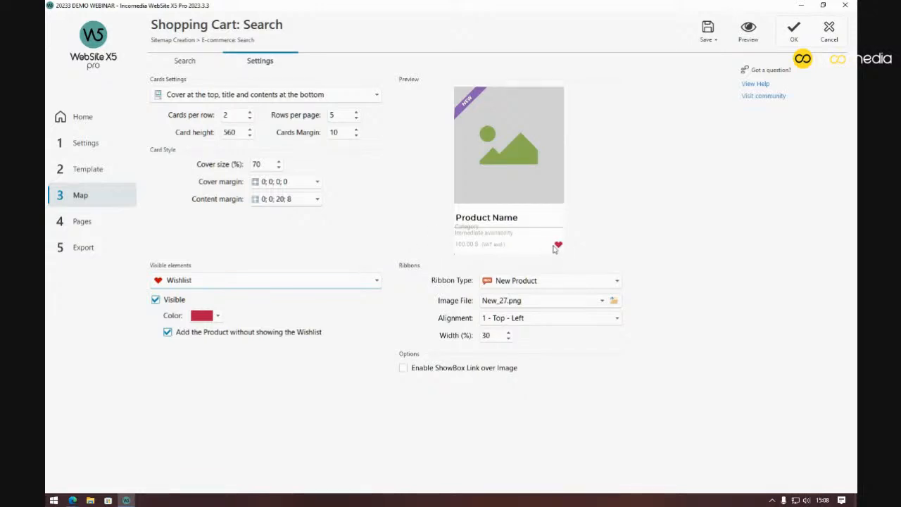
# Preview the search results, heart t-shirt_01 and t-shirt_04, then return to the home page
pyautogui.click(749, 40)
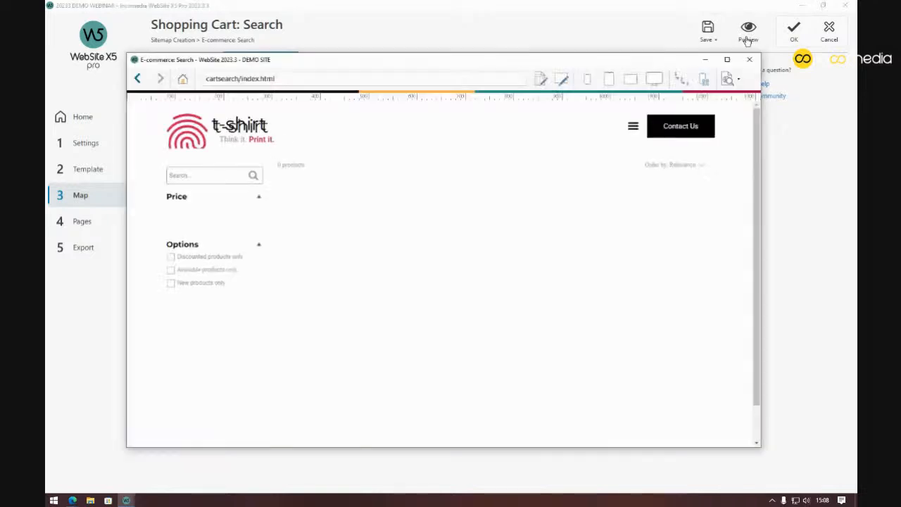
pyautogui.scroll(-2, 521, 137)
pyautogui.scroll(2, 519, 137)
pyautogui.scroll(-1, 523, 201)
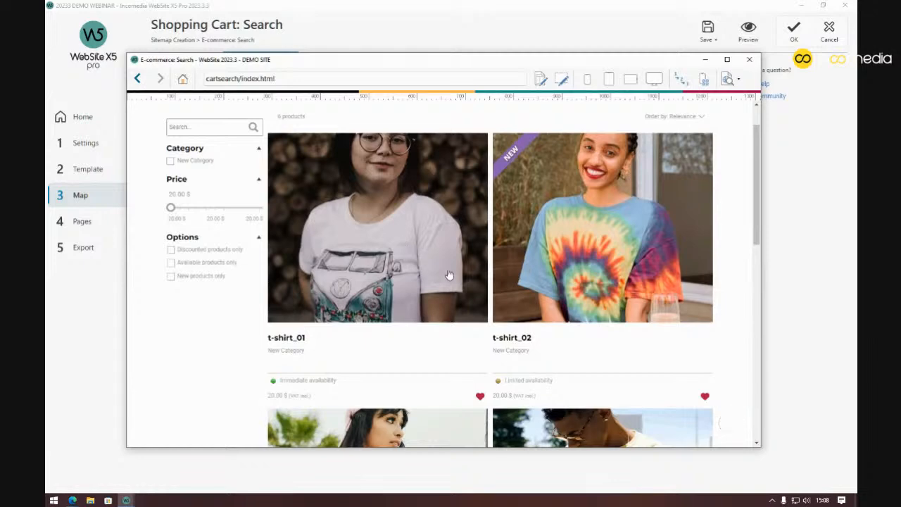
pyautogui.scroll(-2, 449, 276)
pyautogui.click(480, 301)
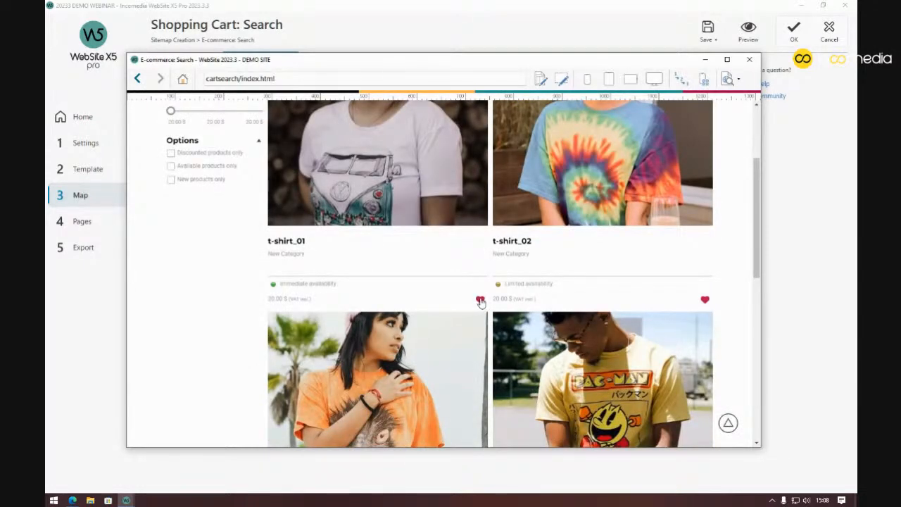
pyautogui.scroll(-4, 481, 302)
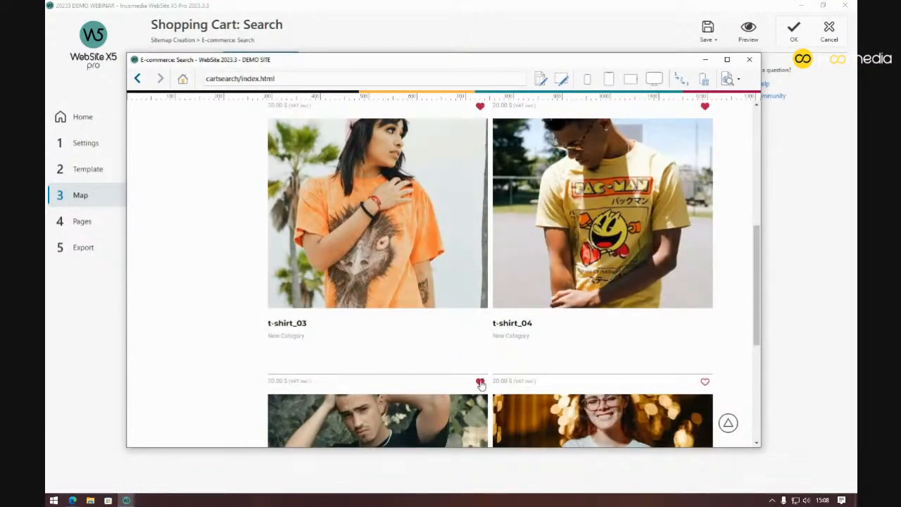
pyautogui.scroll(5, 484, 334)
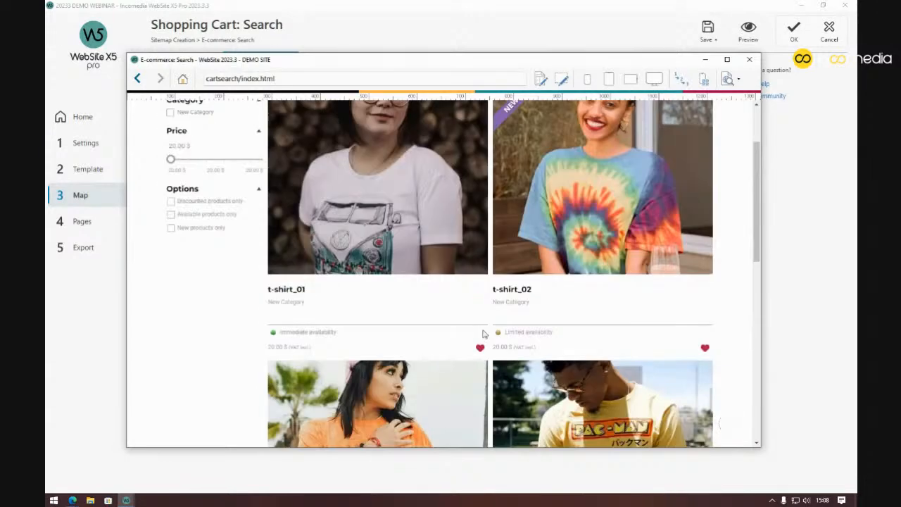
pyautogui.scroll(-5, 483, 333)
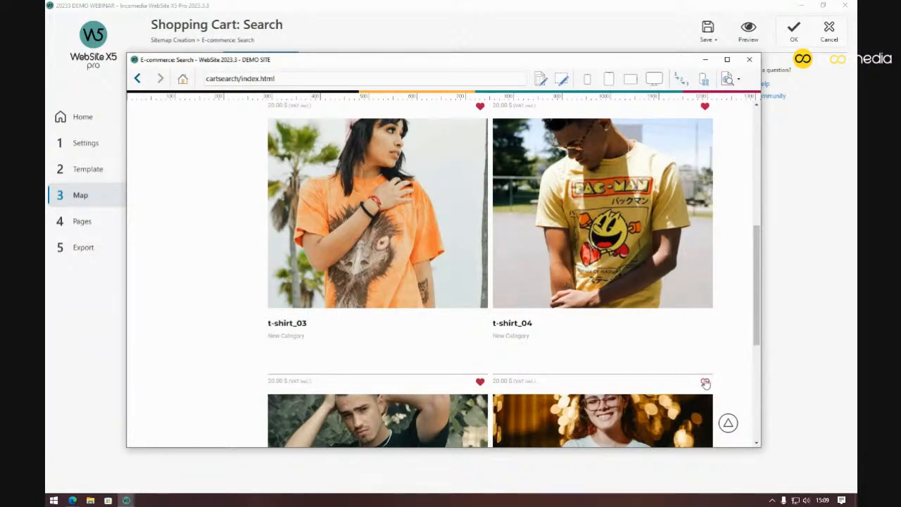
pyautogui.click(705, 385)
pyautogui.scroll(6, 564, 294)
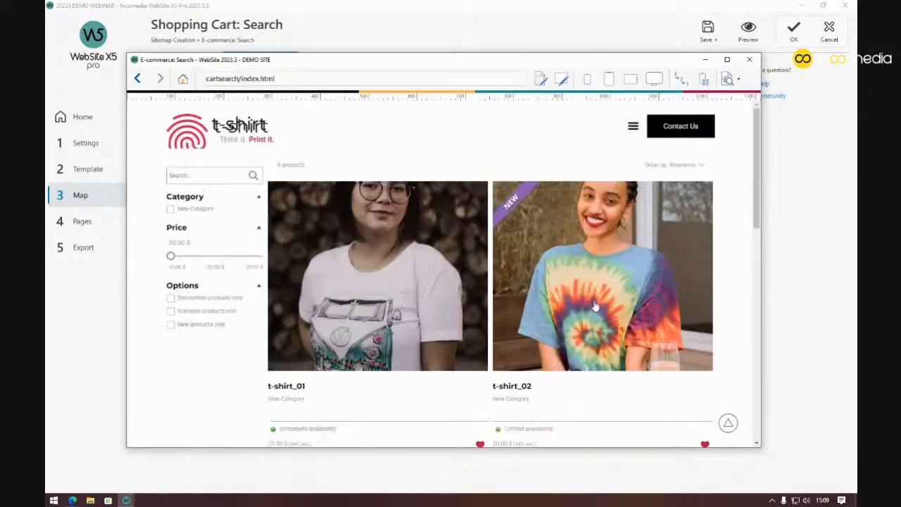
pyautogui.click(191, 138)
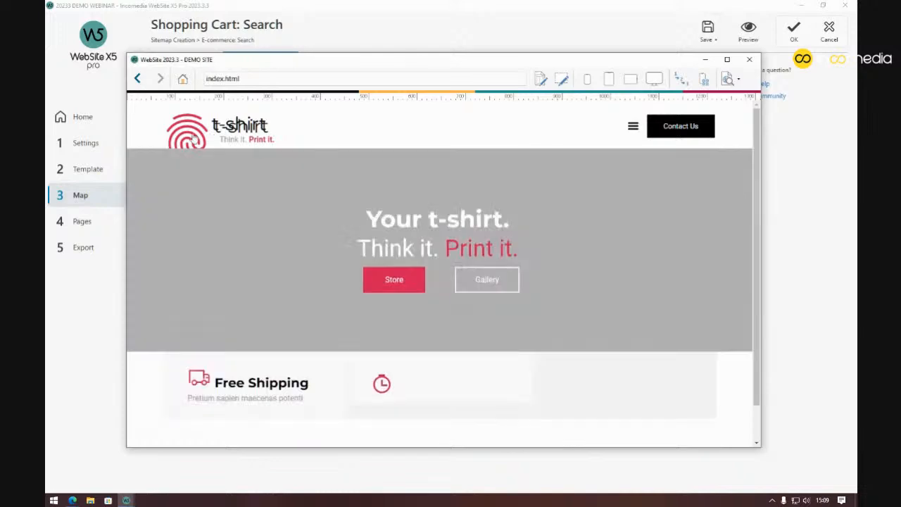
# Open My Wishes from the preview's menu to view the four wishlisted t-shirts
pyautogui.click(633, 130)
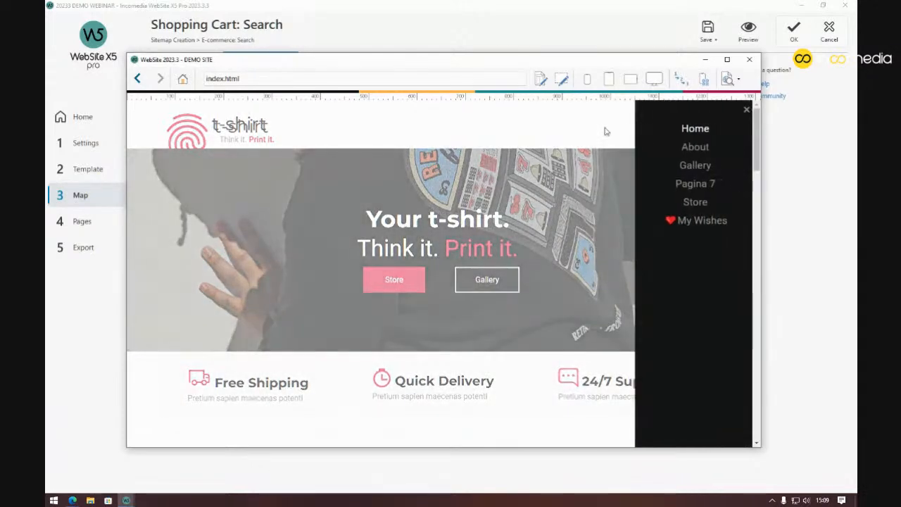
pyautogui.click(699, 220)
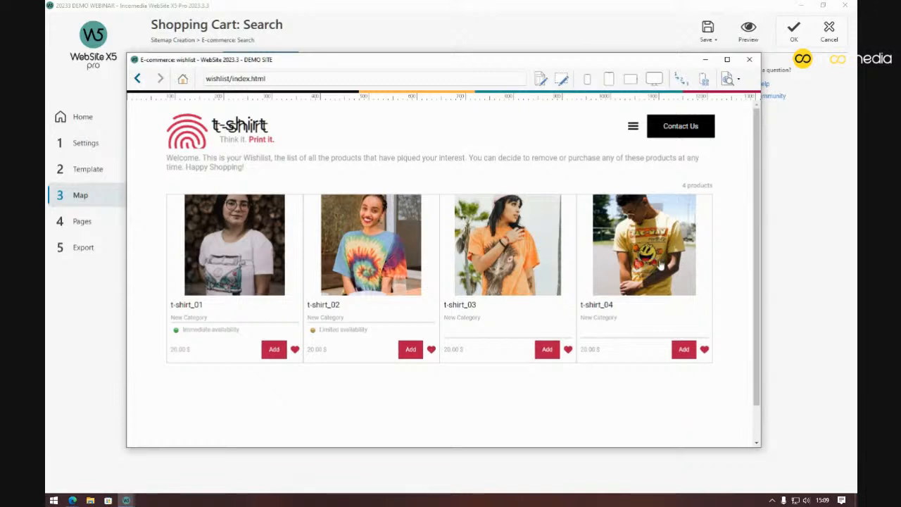
pyautogui.moveTo(168, 159); pyautogui.dragTo(265, 163)
pyautogui.click(267, 168)
pyautogui.scroll(-1, 368, 311)
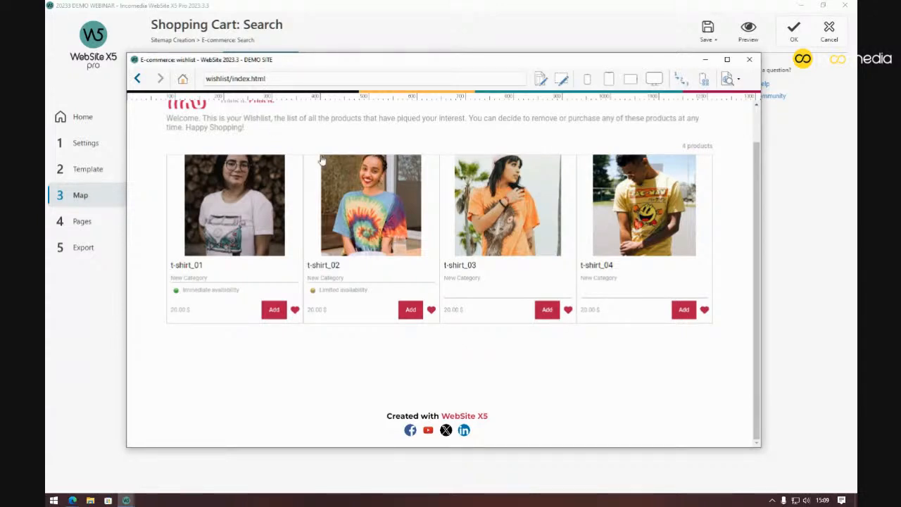
pyautogui.scroll(1, 321, 158)
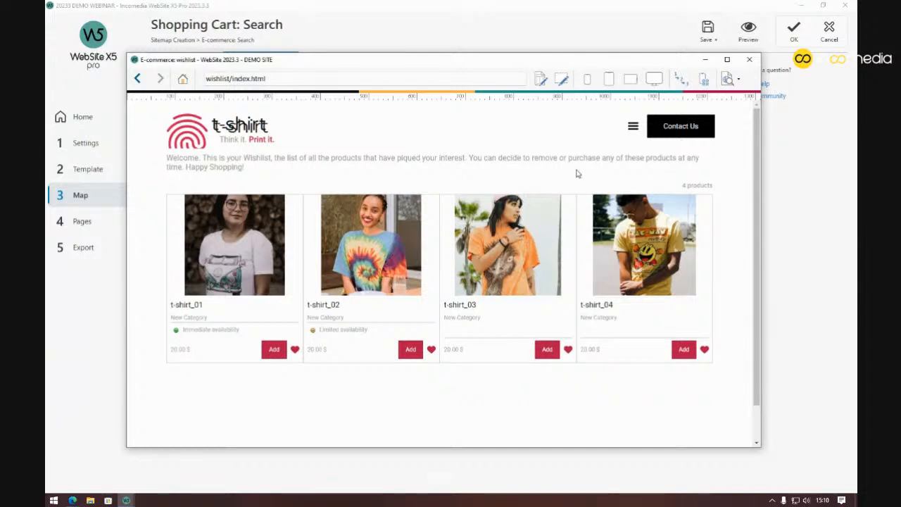
pyautogui.click(749, 61)
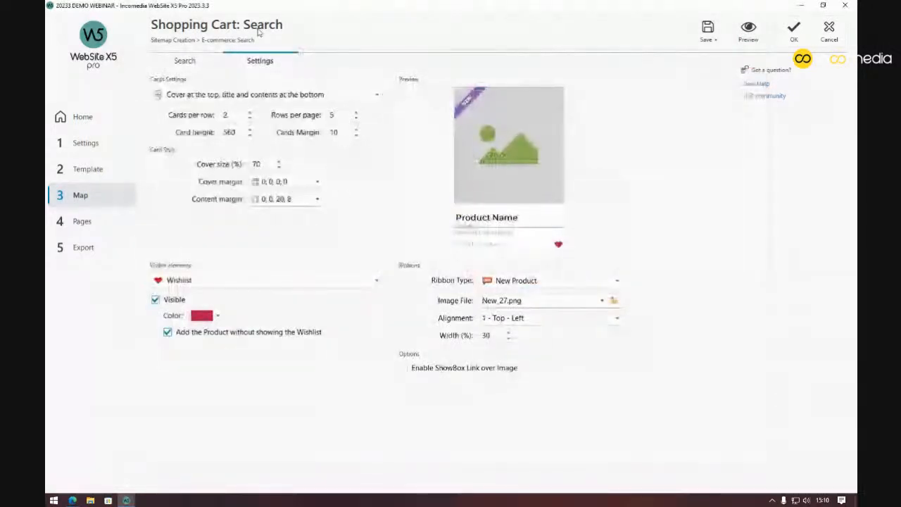
# Browse the Contact, About and Pagina 7 page layouts from the site map
pyautogui.click(133, 195)
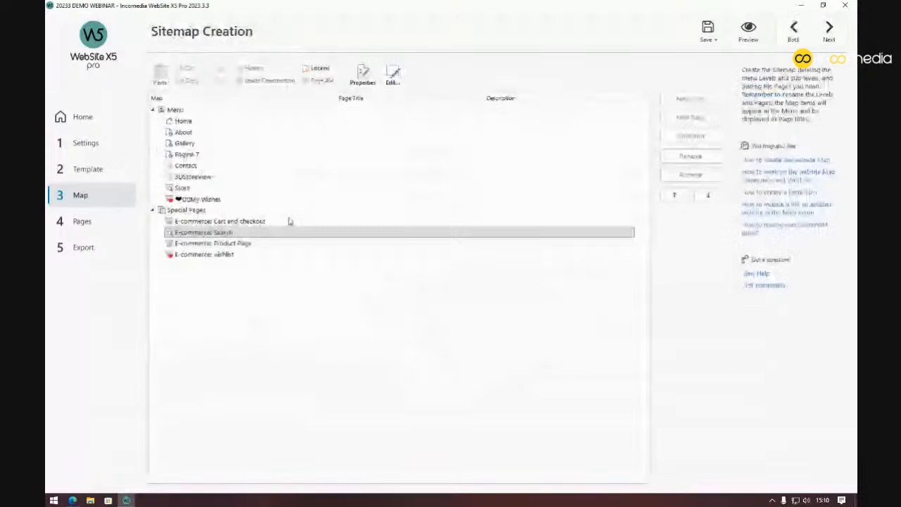
pyautogui.click(199, 165)
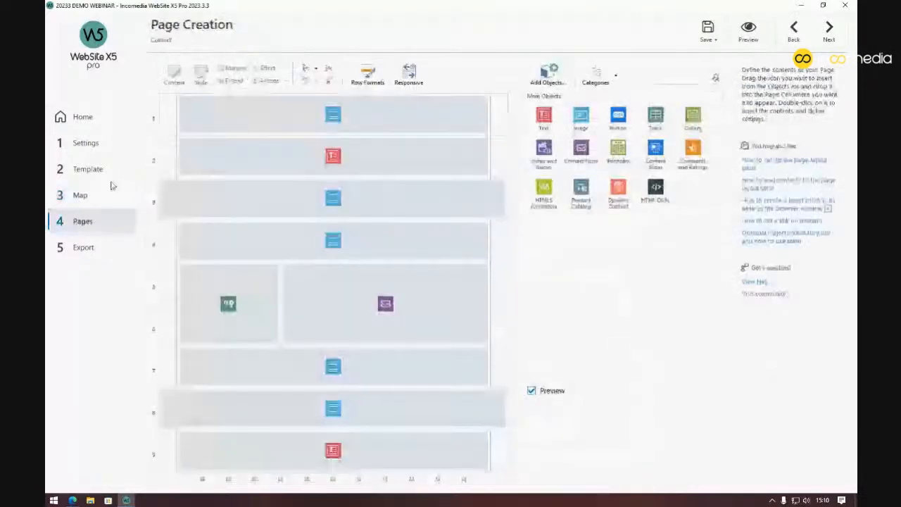
pyautogui.click(115, 198)
pyautogui.doubleClick(207, 131)
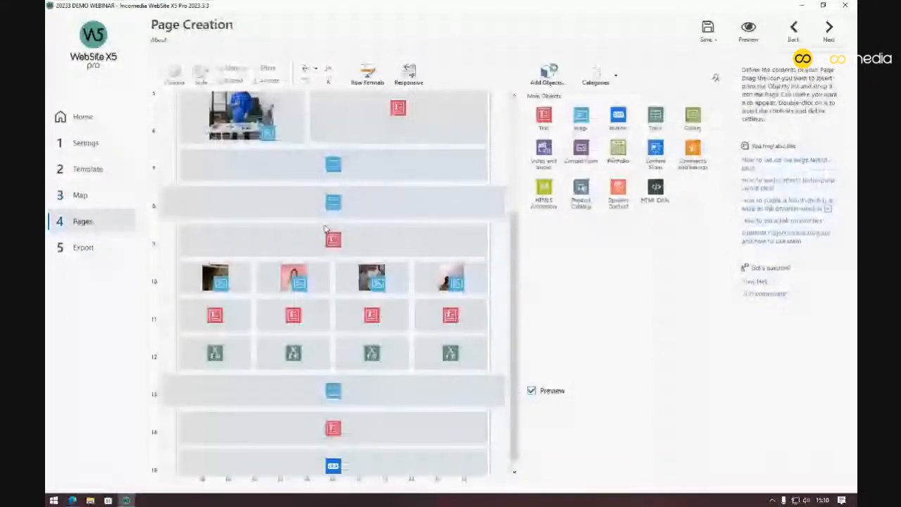
pyautogui.scroll(-1, 325, 229)
pyautogui.click(109, 196)
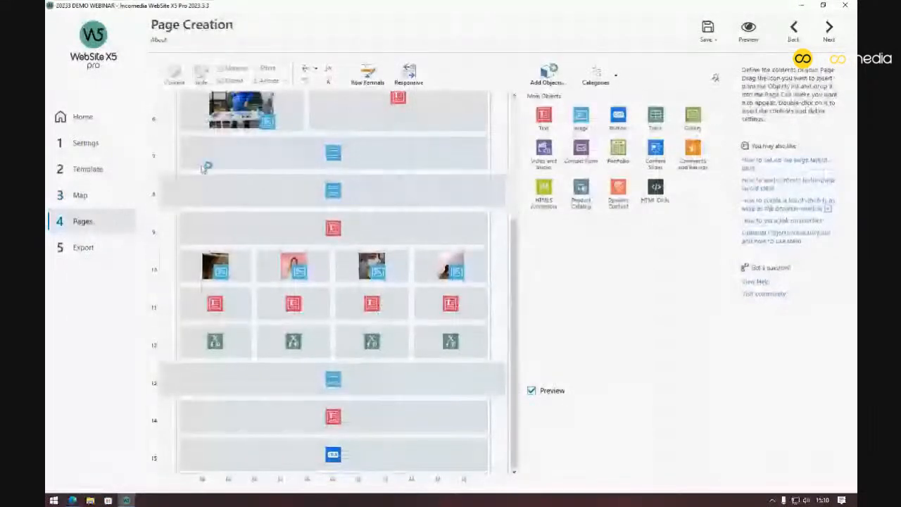
pyautogui.doubleClick(202, 154)
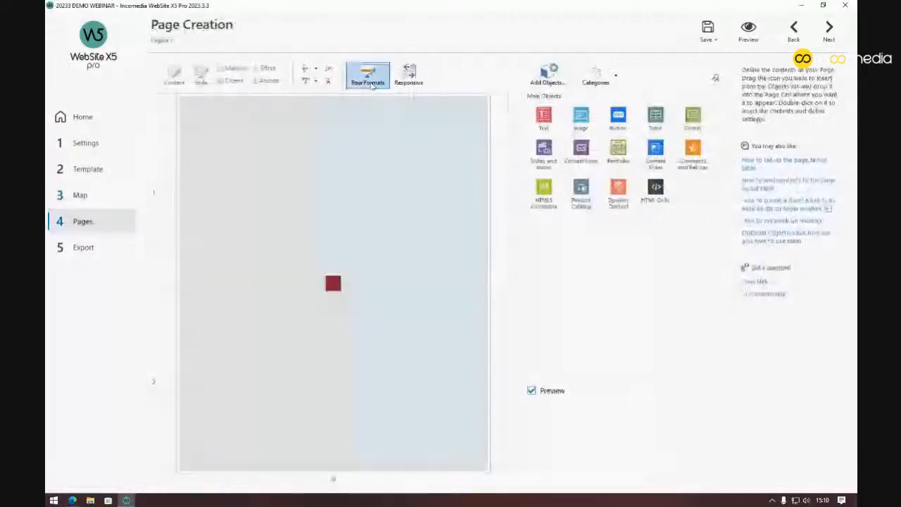
# Remove the bottom row from the Pagina 7 layout
pyautogui.click(308, 70)
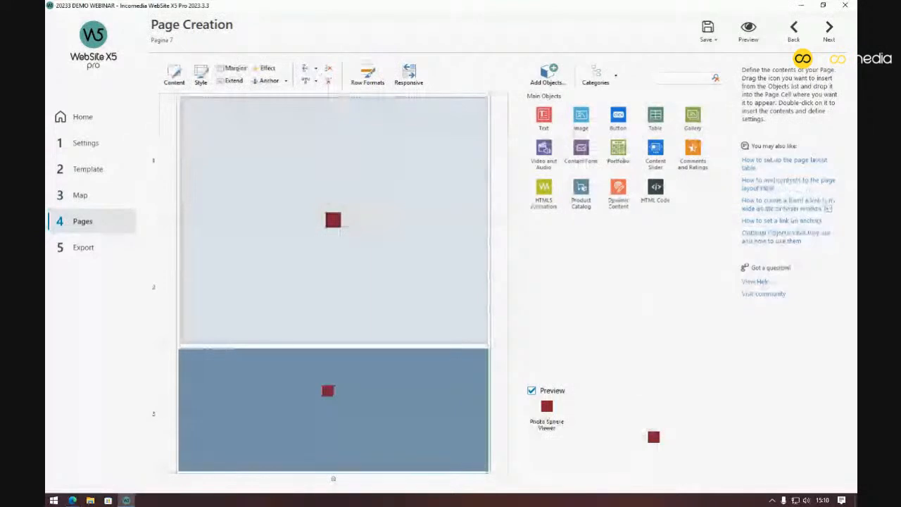
pyautogui.click(340, 232)
pyautogui.click(328, 69)
# Insert an empty row below row 2 in the Home page layout
pyautogui.click(93, 197)
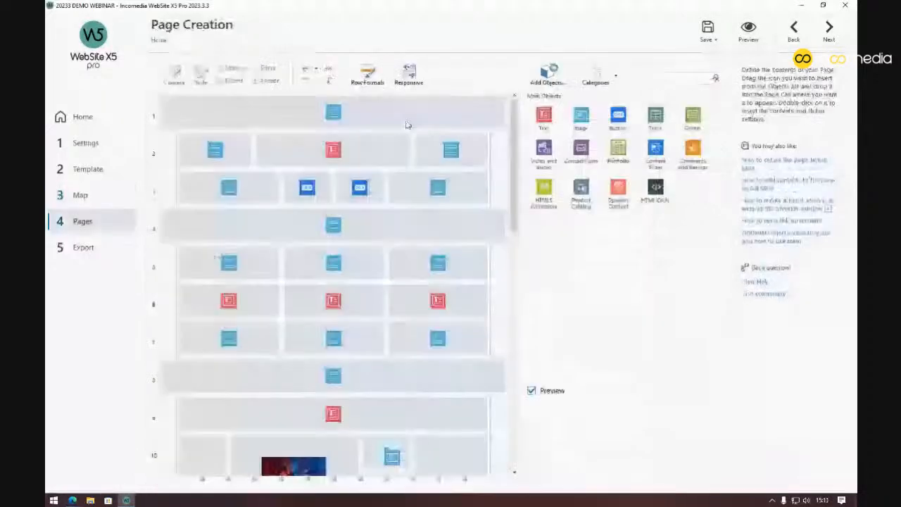
pyautogui.click(409, 123)
pyautogui.click(307, 144)
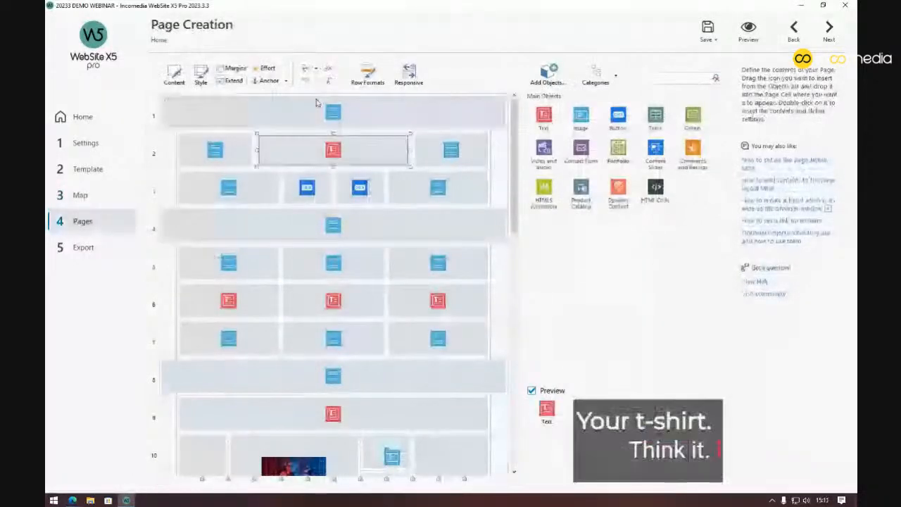
pyautogui.click(307, 69)
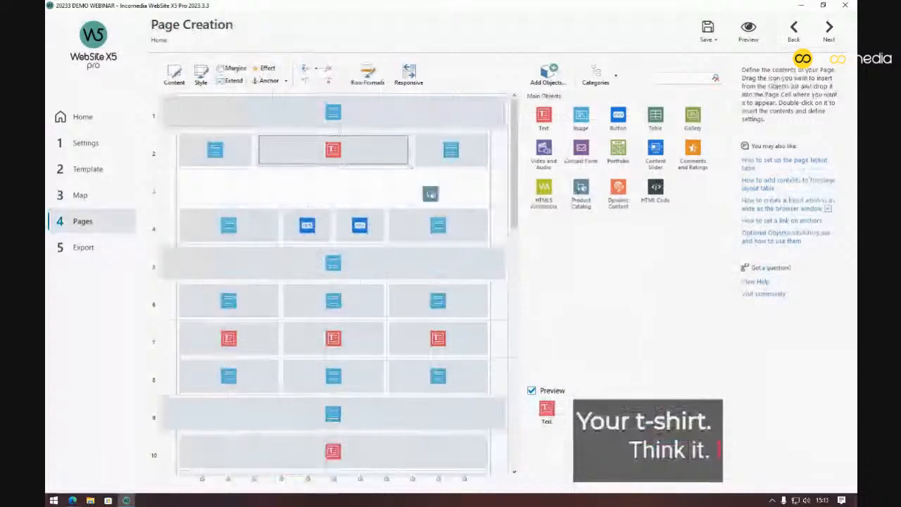
# Place a Product Catalog in row 3 containing t-shirt_01 through t-shirt_04
pyautogui.moveTo(202, 190); pyautogui.dragTo(486, 189)
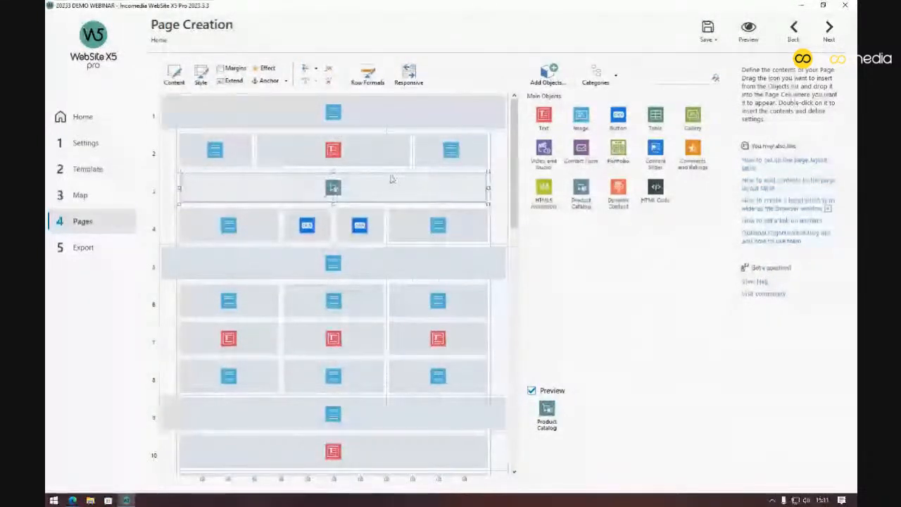
pyautogui.doubleClick(392, 179)
pyautogui.click(164, 103)
pyautogui.click(163, 112)
pyautogui.click(164, 122)
pyautogui.click(164, 132)
# Show four cards per row with the wishlist heart visible, then preview the store
pyautogui.click(259, 61)
pyautogui.click(251, 113)
pyautogui.click(377, 232)
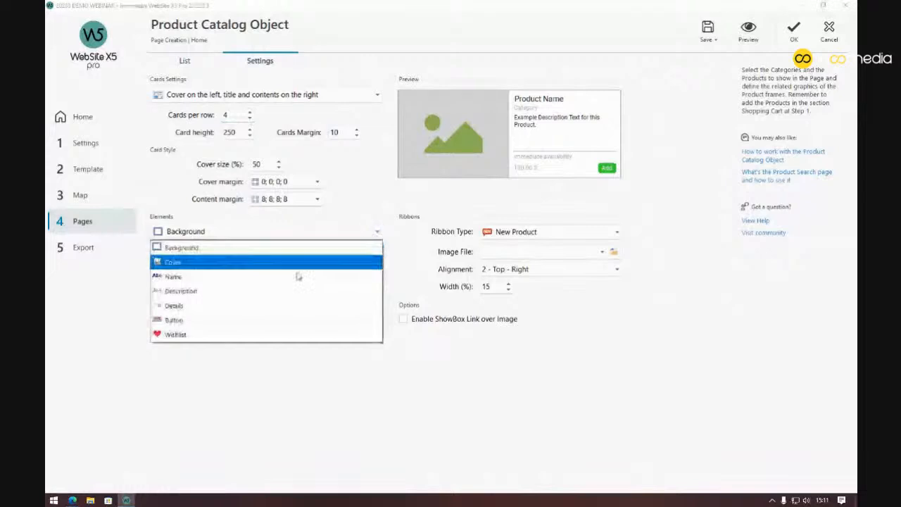
pyautogui.click(231, 334)
pyautogui.click(155, 252)
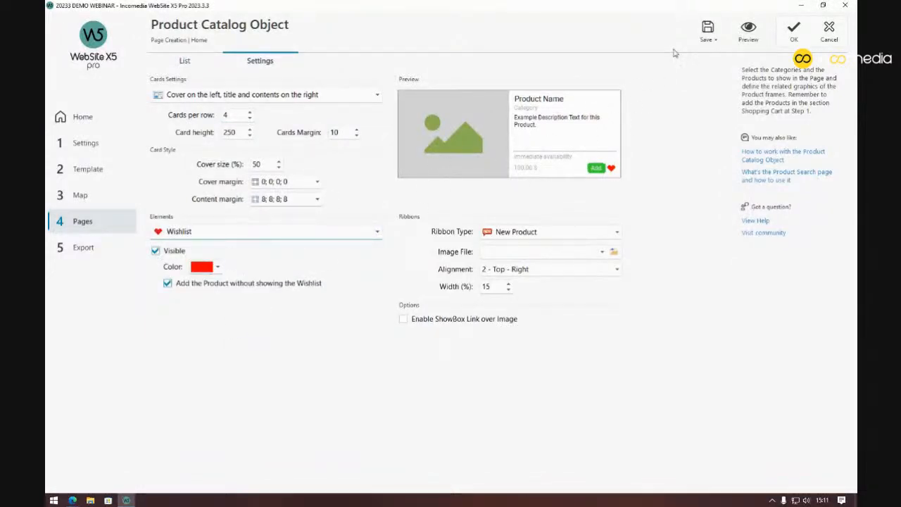
pyautogui.click(752, 37)
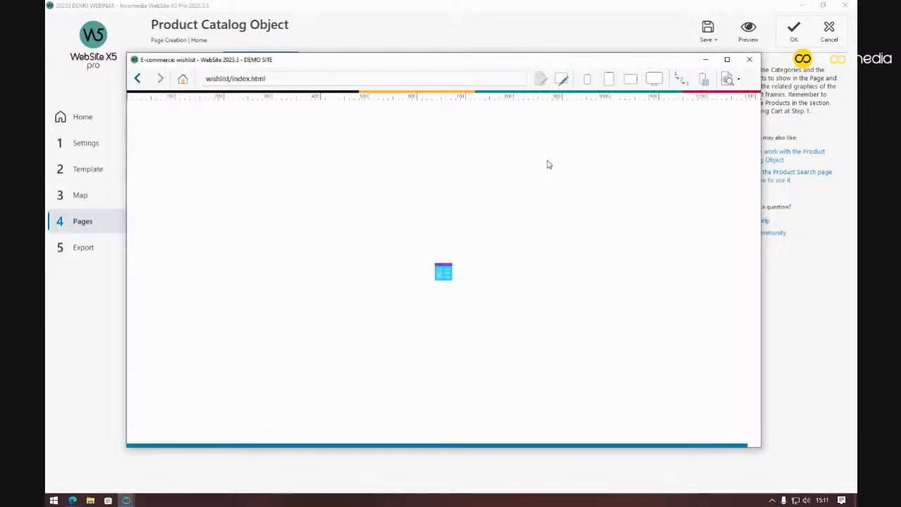
# Unheart t-shirt_03 and t-shirt_02 in the preview, then close the preview and catalog settings
pyautogui.scroll(-3, 536, 183)
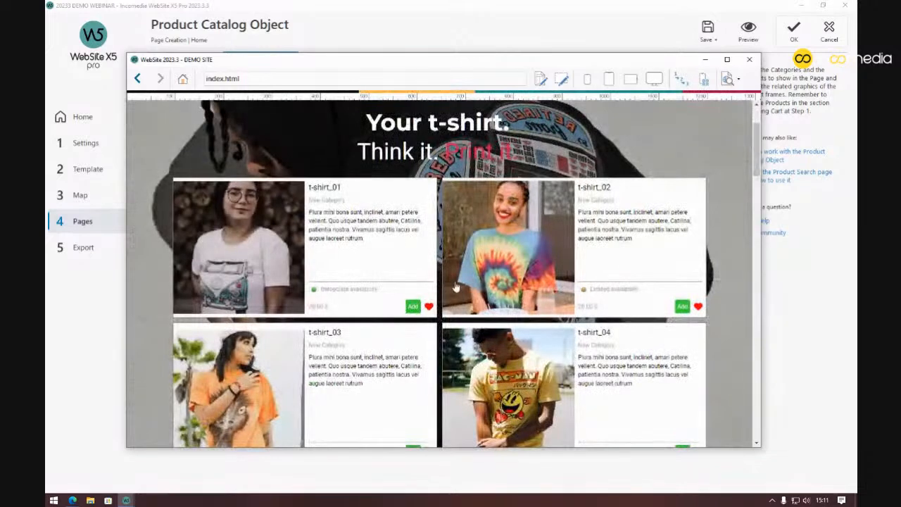
pyautogui.scroll(-1, 447, 310)
pyautogui.click(429, 403)
pyautogui.click(699, 259)
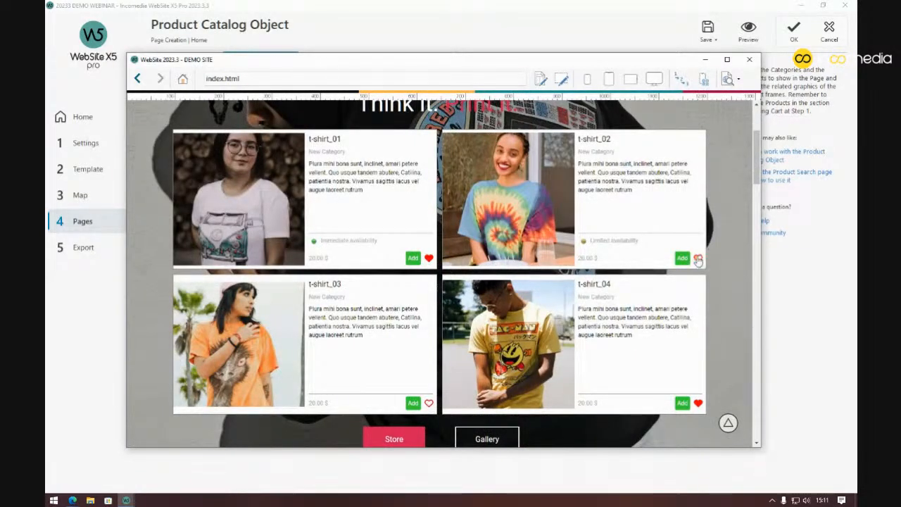
pyautogui.scroll(2, 575, 262)
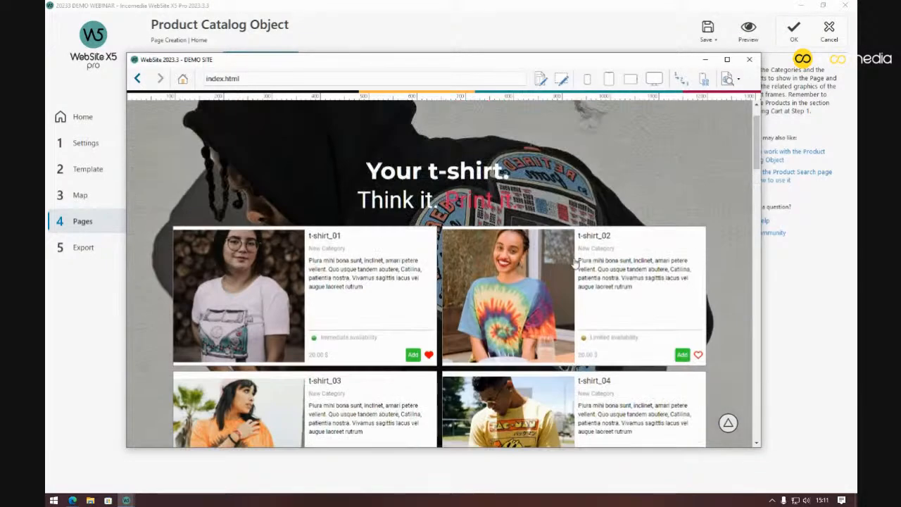
pyautogui.scroll(2, 575, 263)
pyautogui.click(749, 59)
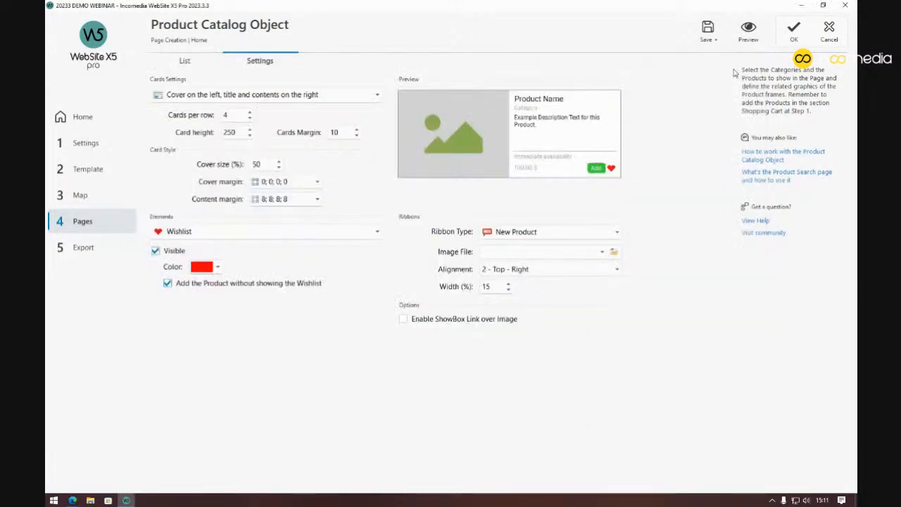
pyautogui.click(829, 35)
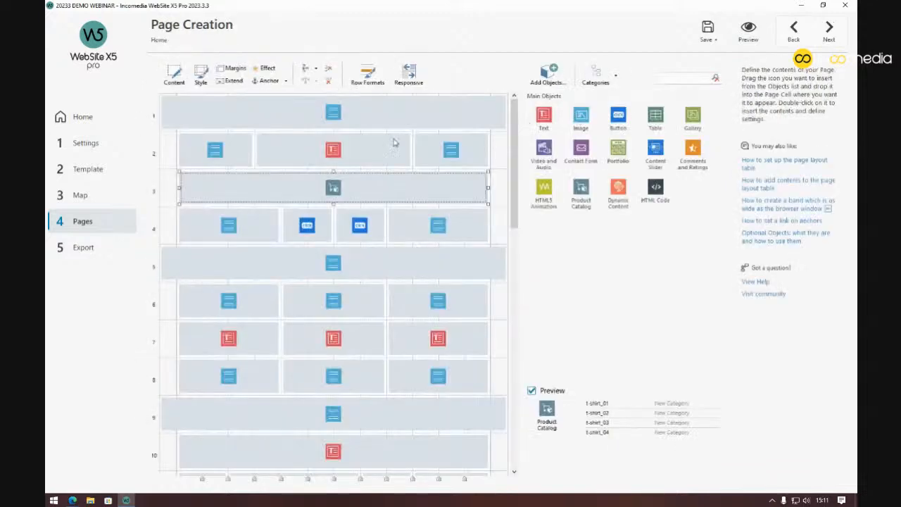
# Delete the Product Catalog and its empty row 3 from Home, then return to the site map
pyautogui.rightClick(328, 189)
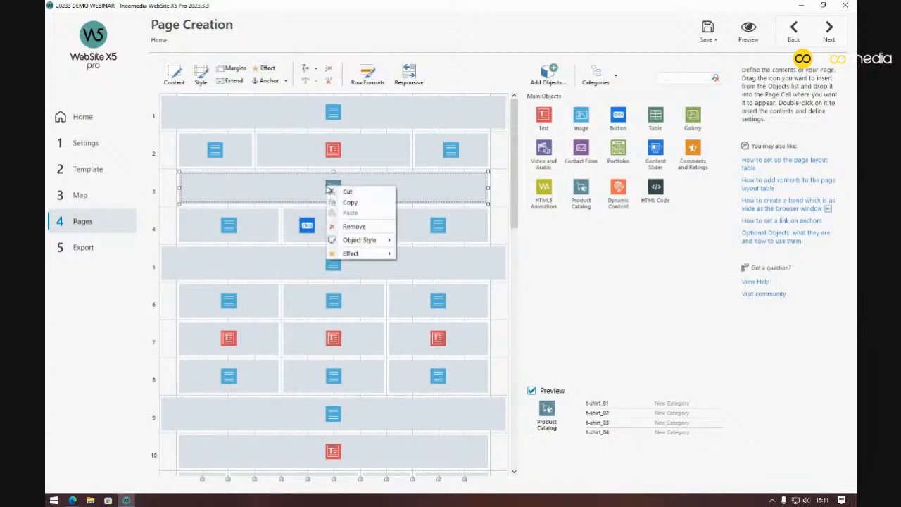
pyautogui.click(344, 225)
pyautogui.click(465, 277)
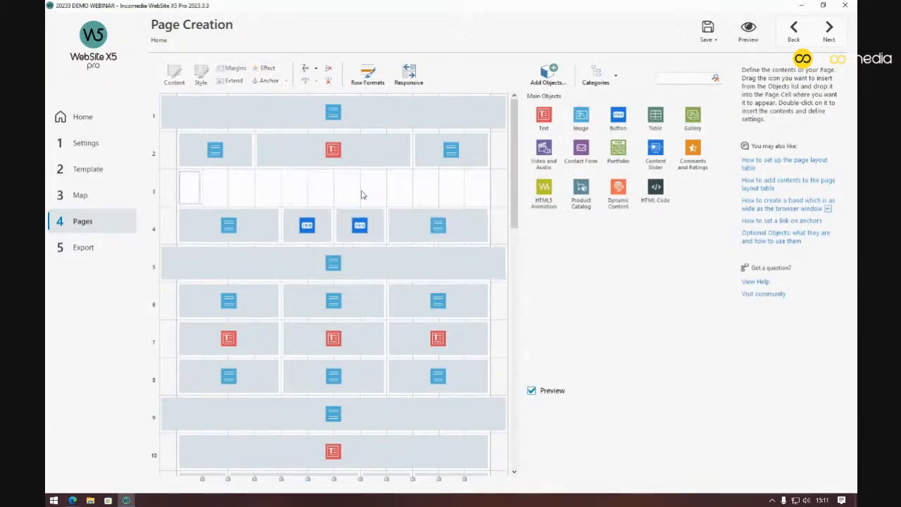
pyautogui.click(332, 70)
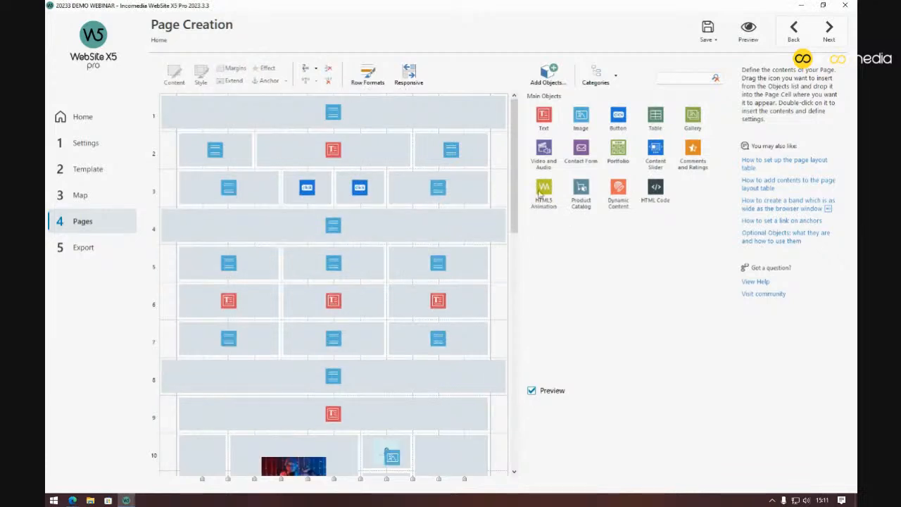
pyautogui.click(111, 195)
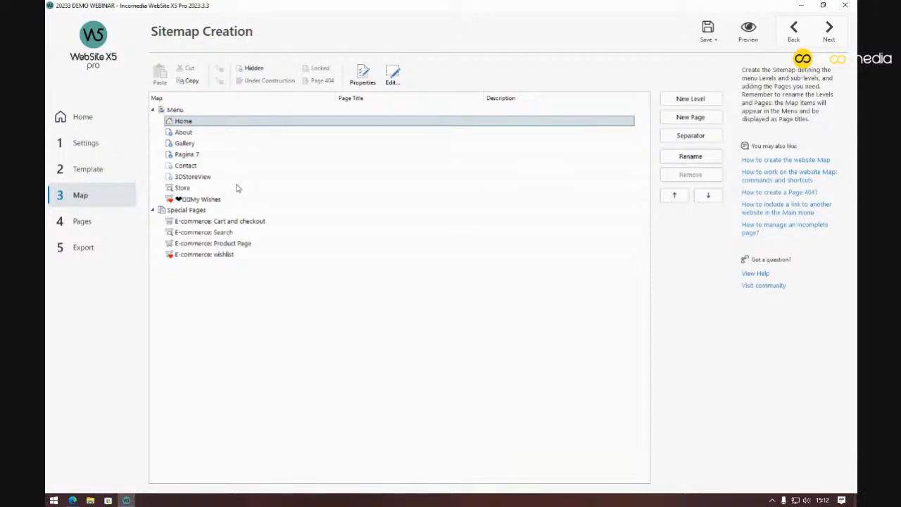
# Open the E-commerce: Product Page settings and glance at the Comments tab
pyautogui.click(261, 246)
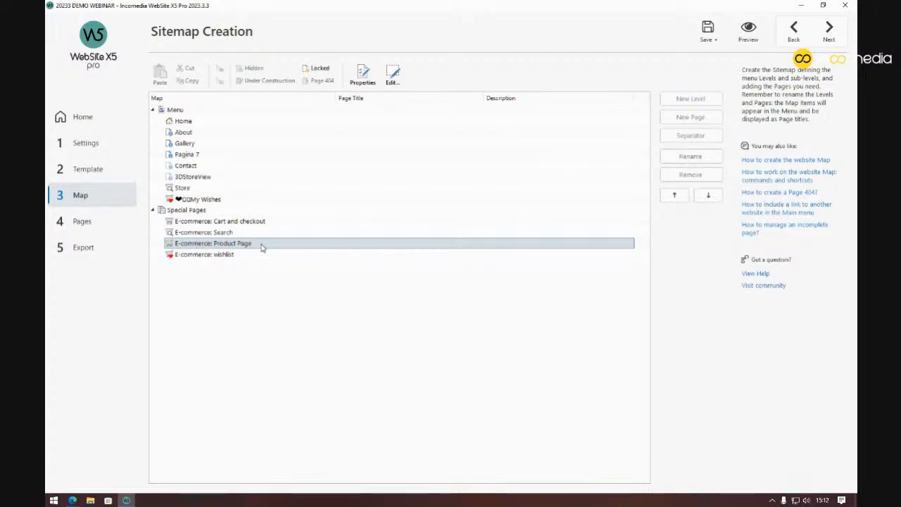
pyautogui.doubleClick(261, 245)
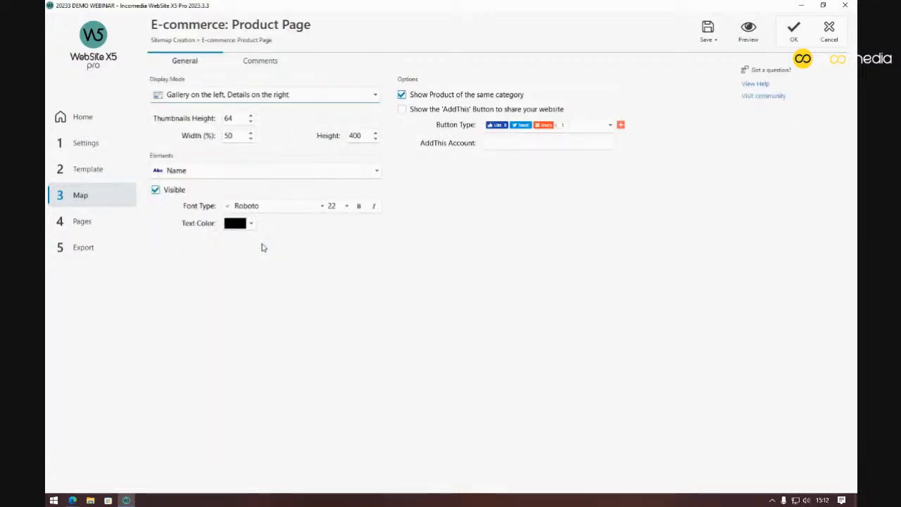
pyautogui.click(264, 68)
pyautogui.click(197, 62)
# Review the Button, Name, Description and Details element settings, then preview the t-shirt_01 page
pyautogui.click(379, 171)
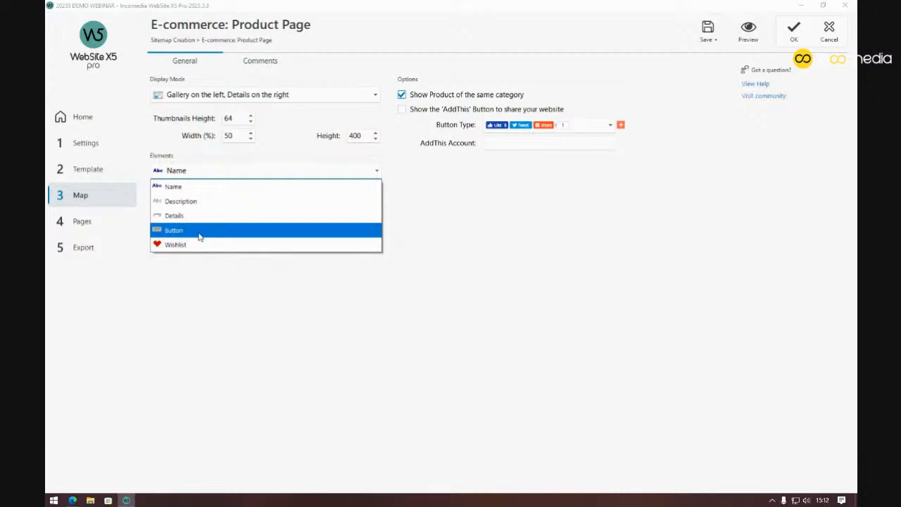
pyautogui.click(196, 233)
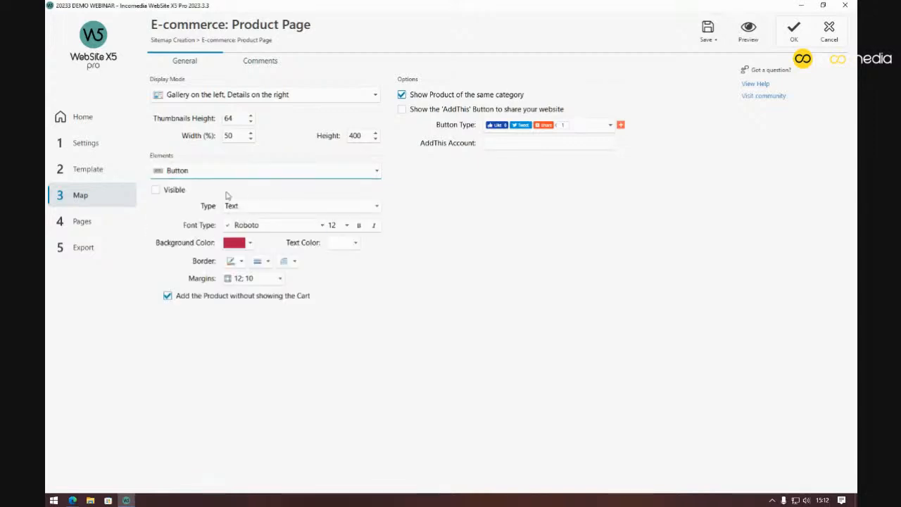
pyautogui.click(275, 174)
pyautogui.click(272, 186)
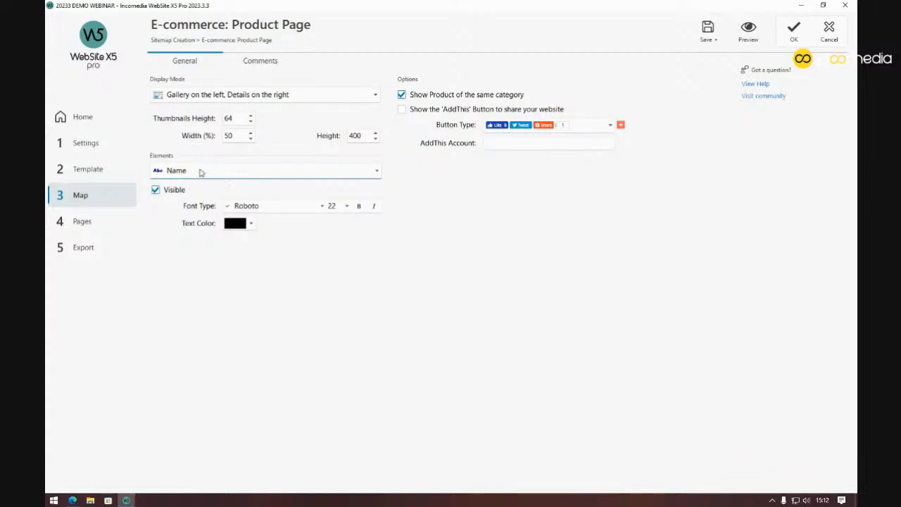
pyautogui.click(233, 173)
pyautogui.click(208, 202)
pyautogui.click(246, 171)
pyautogui.click(216, 214)
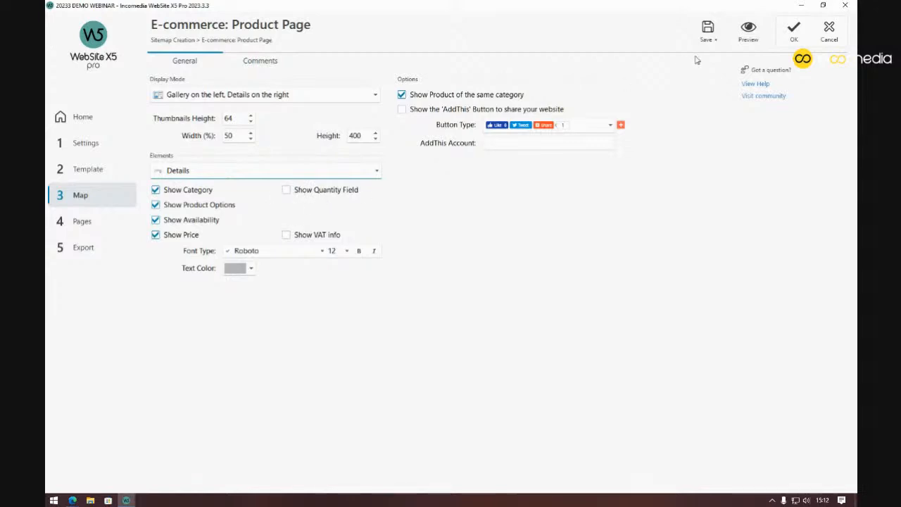
pyautogui.click(749, 32)
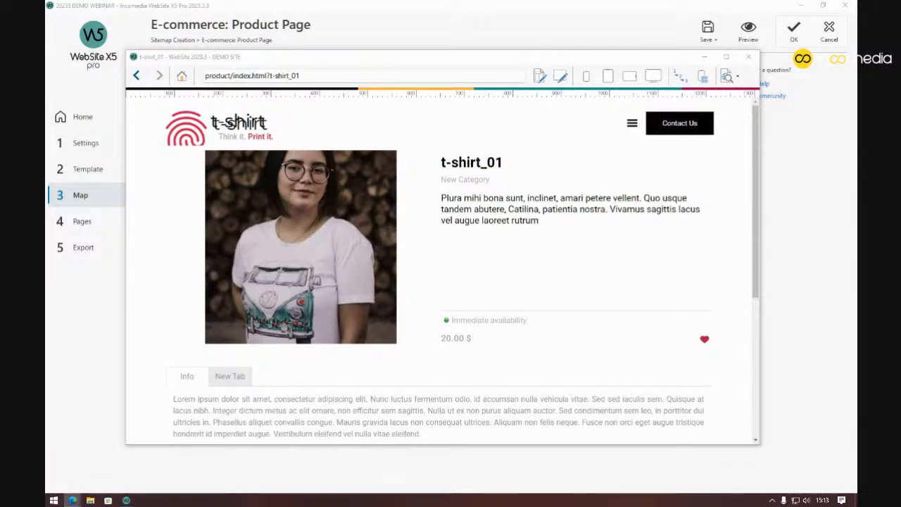
# Compare the t-shirt_01 preview with the published page, close it, and show the Name element settings
pyautogui.moveTo(856, 30); pyautogui.dragTo(433, 38)
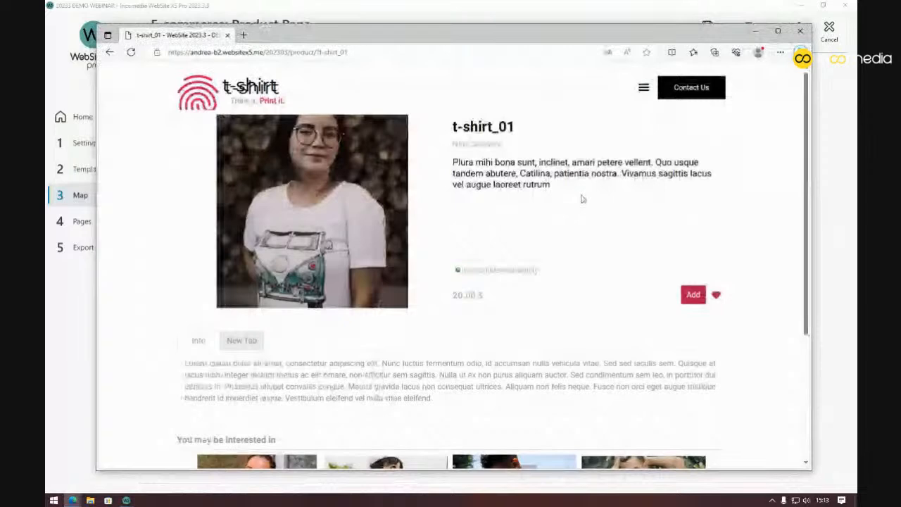
pyautogui.moveTo(434, 36); pyautogui.dragTo(857, 121)
pyautogui.moveTo(438, 167); pyautogui.dragTo(504, 164)
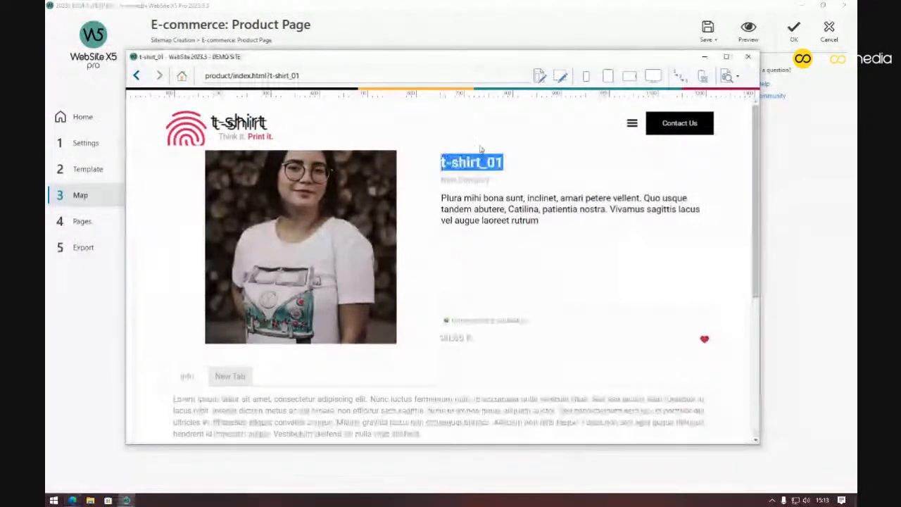
pyautogui.hotkey('alt', 'F4')
pyautogui.click(306, 173)
pyautogui.click(288, 187)
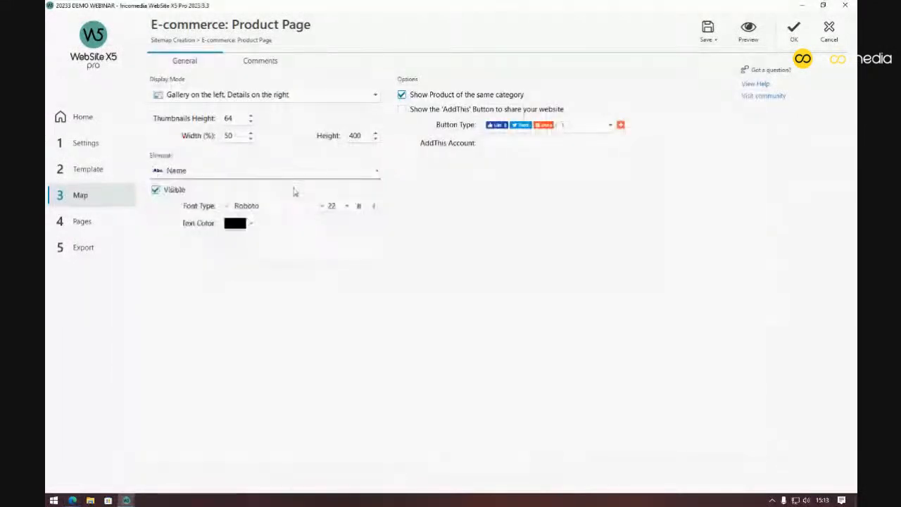
# Make the product name bold and set its font to Montserrat
pyautogui.click(322, 206)
pyautogui.click(322, 206)
pyautogui.click(360, 207)
pyautogui.click(322, 208)
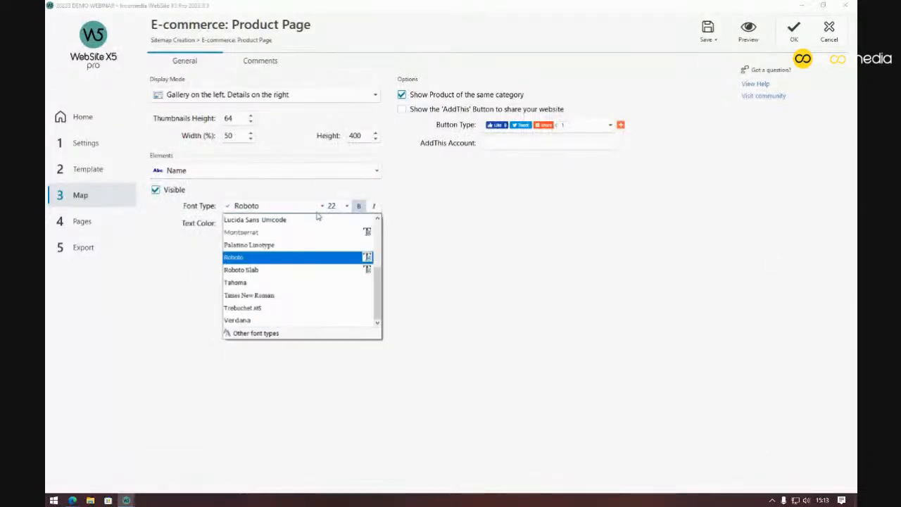
pyautogui.click(281, 239)
# Preview the t-shirt_01 page to check the new bold Montserrat title, then close the preview
pyautogui.click(749, 33)
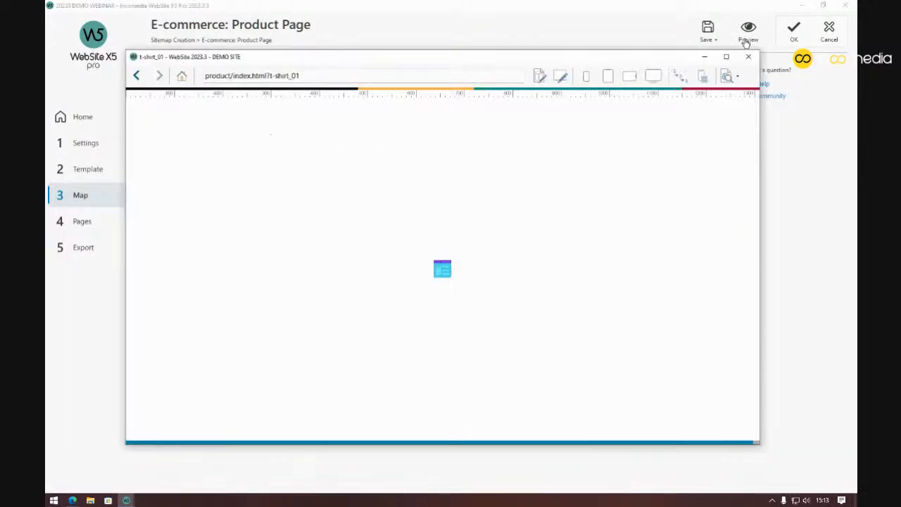
pyautogui.moveTo(532, 164); pyautogui.dragTo(440, 162)
pyautogui.click(515, 169)
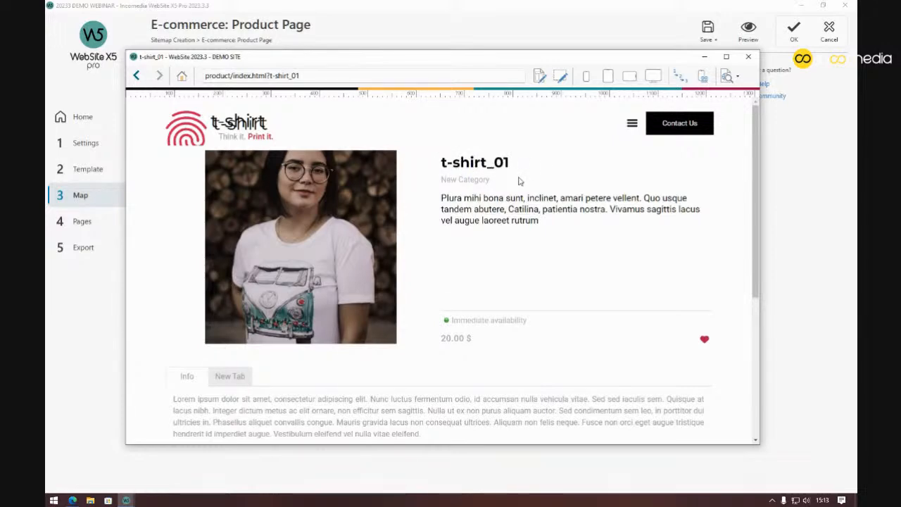
pyautogui.scroll(-5, 522, 181)
pyautogui.scroll(5, 522, 181)
pyautogui.hotkey('alt', 'Tab')
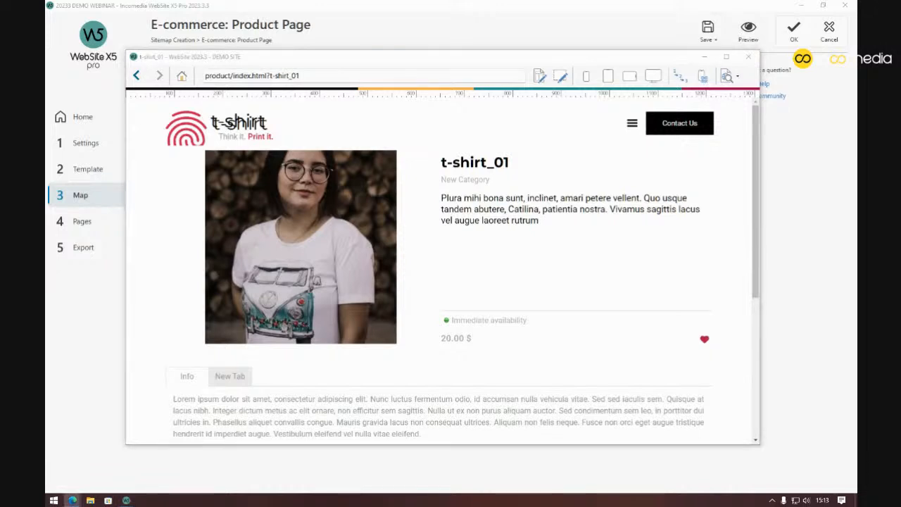
pyautogui.click(749, 56)
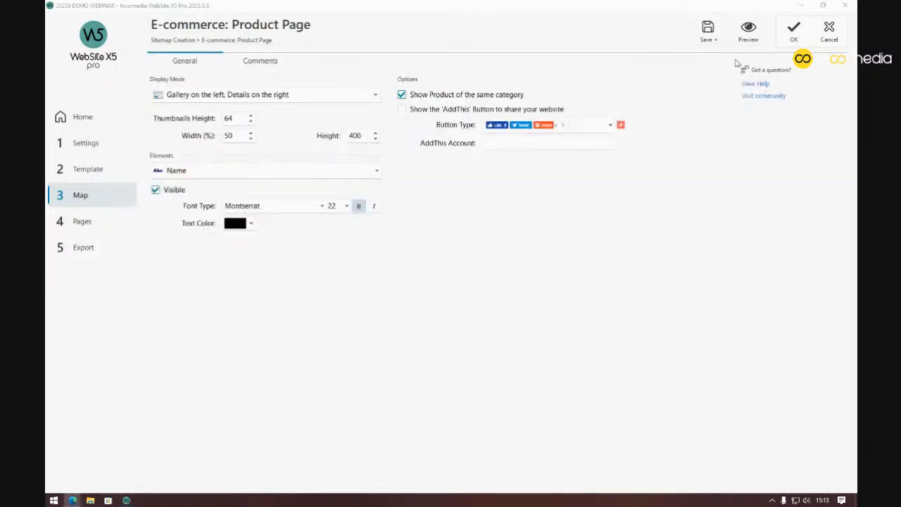
# Review the Description and Details element settings, then confirm the Product Page settings with OK
pyautogui.click(311, 170)
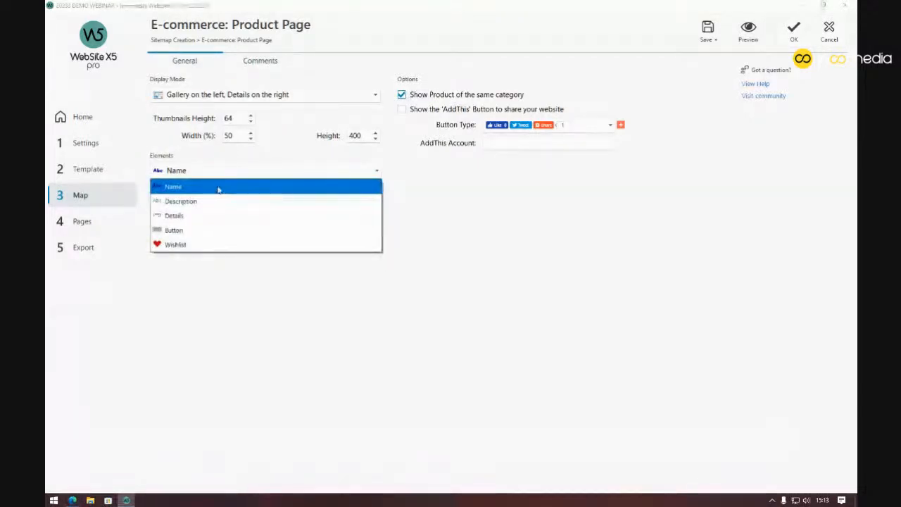
pyautogui.click(202, 201)
pyautogui.click(222, 175)
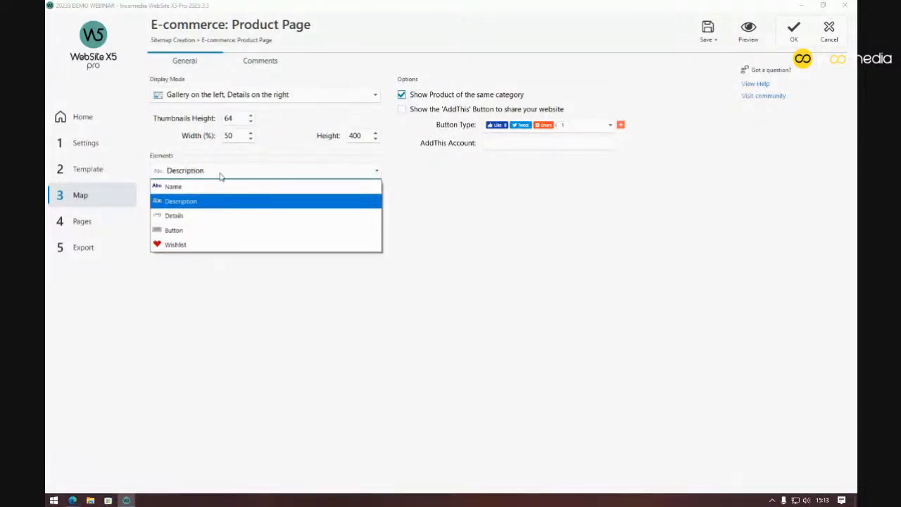
pyautogui.click(216, 214)
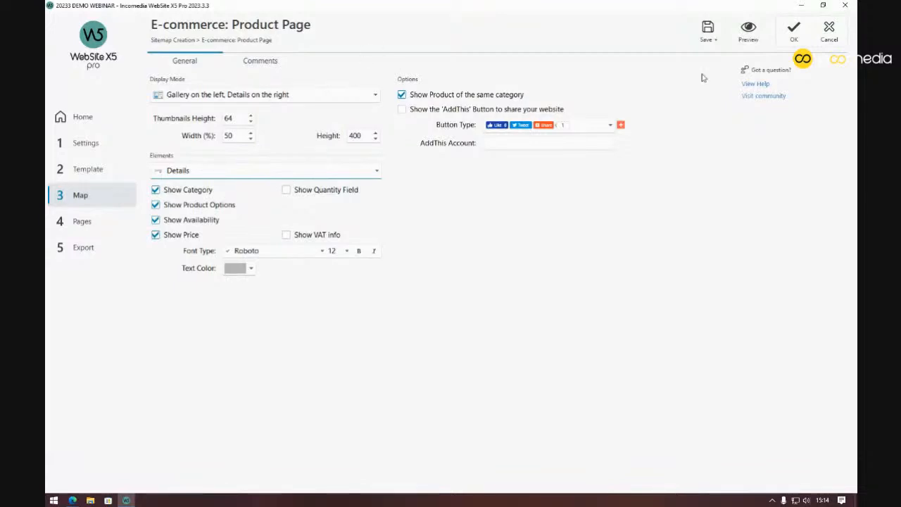
pyautogui.click(791, 36)
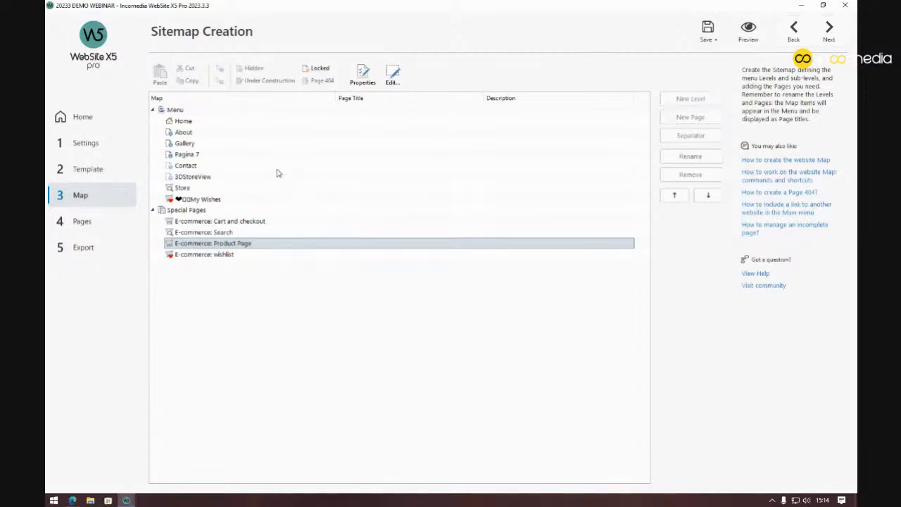
# Show the Shopping Cart Options: USD currency, VAT included, order-total discounts from 100,00 and 200,00
pyautogui.click(131, 148)
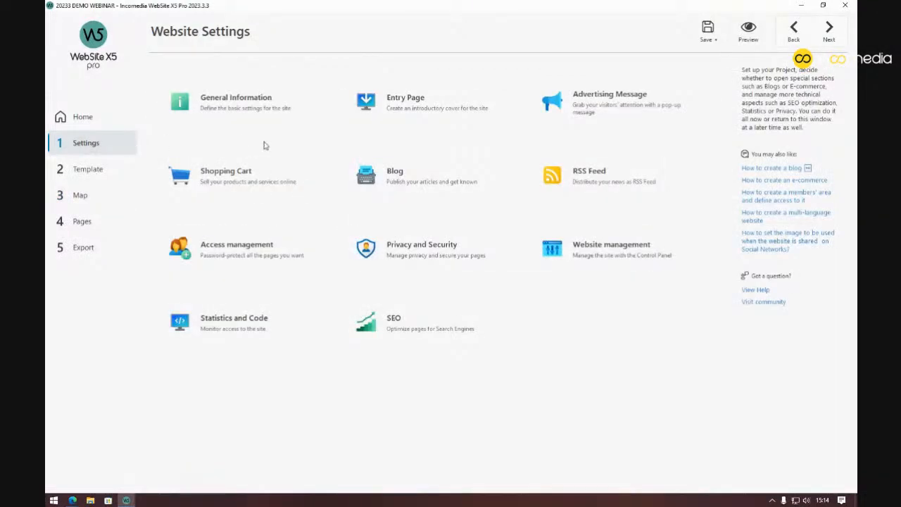
pyautogui.click(280, 174)
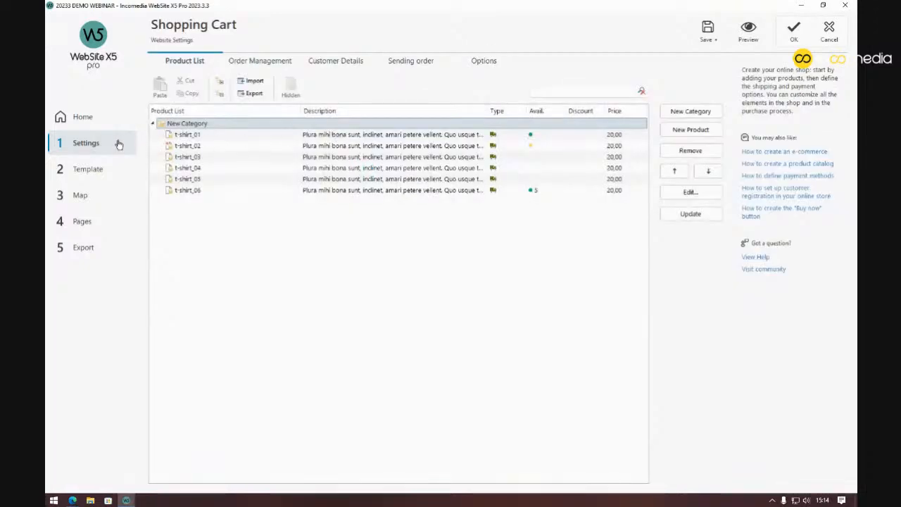
pyautogui.click(120, 143)
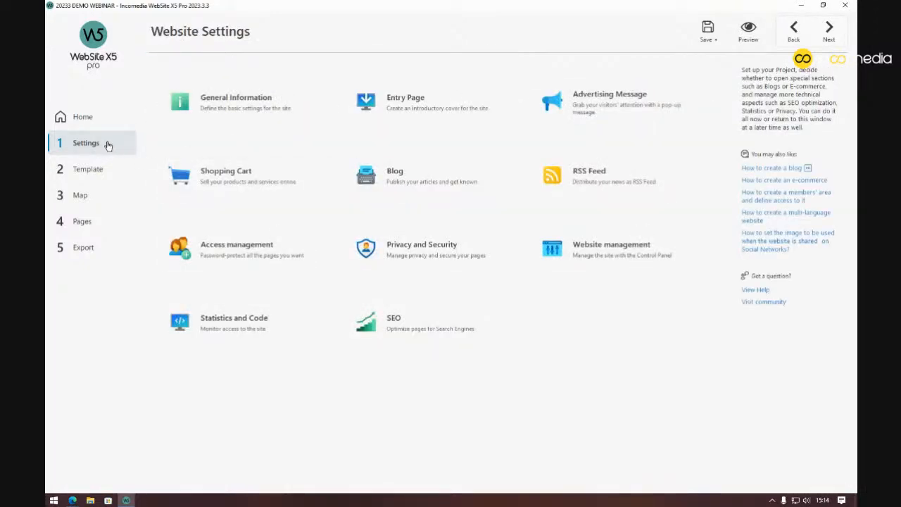
pyautogui.click(257, 176)
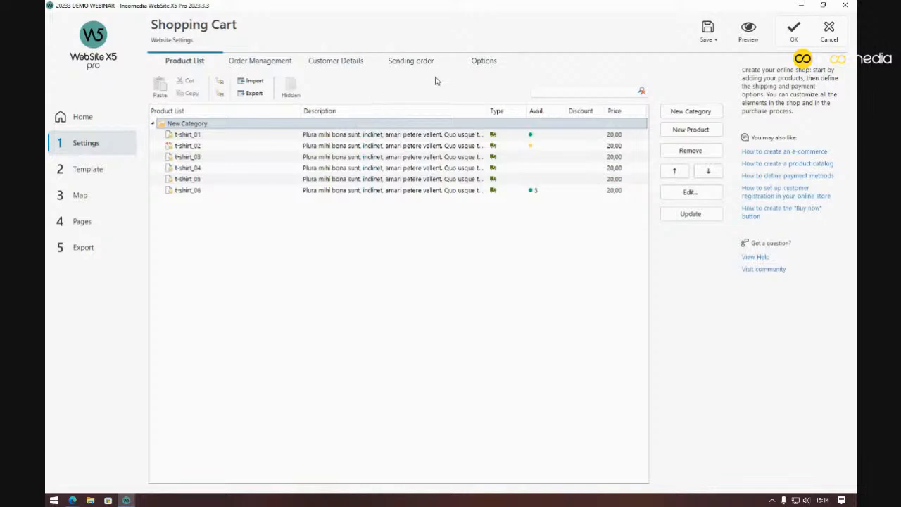
pyautogui.click(478, 63)
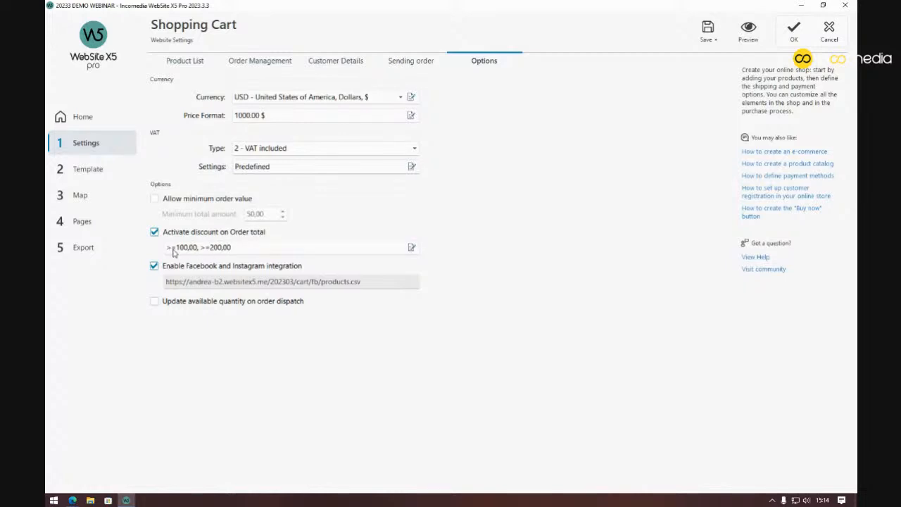
pyautogui.click(412, 247)
pyautogui.moveTo(447, 92); pyautogui.dragTo(583, 81)
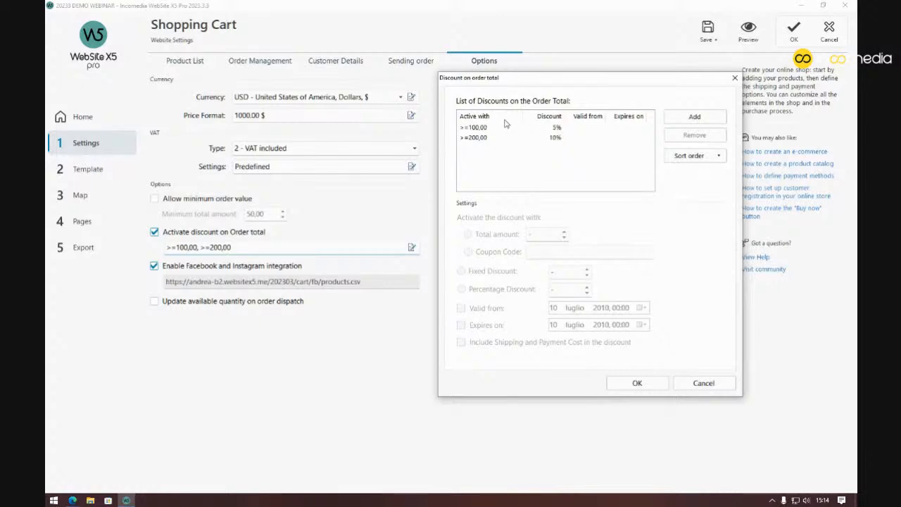
pyautogui.click(554, 140)
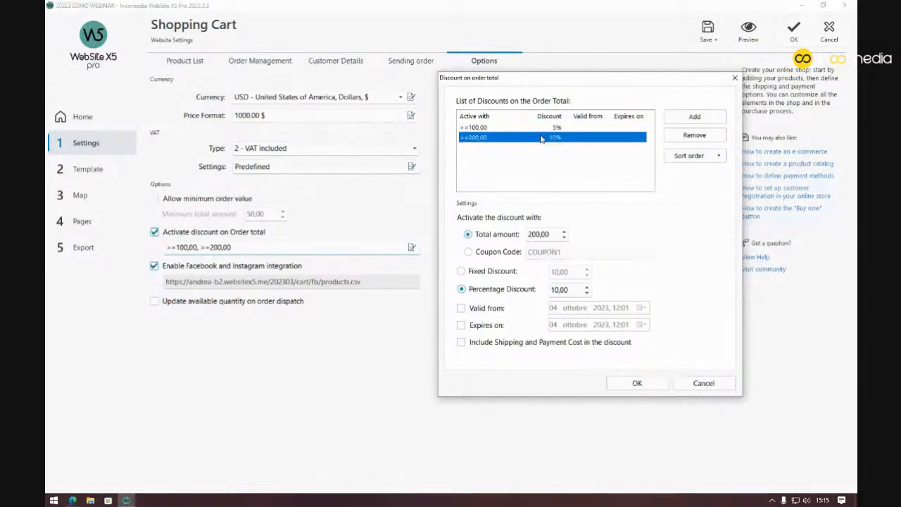
pyautogui.click(637, 384)
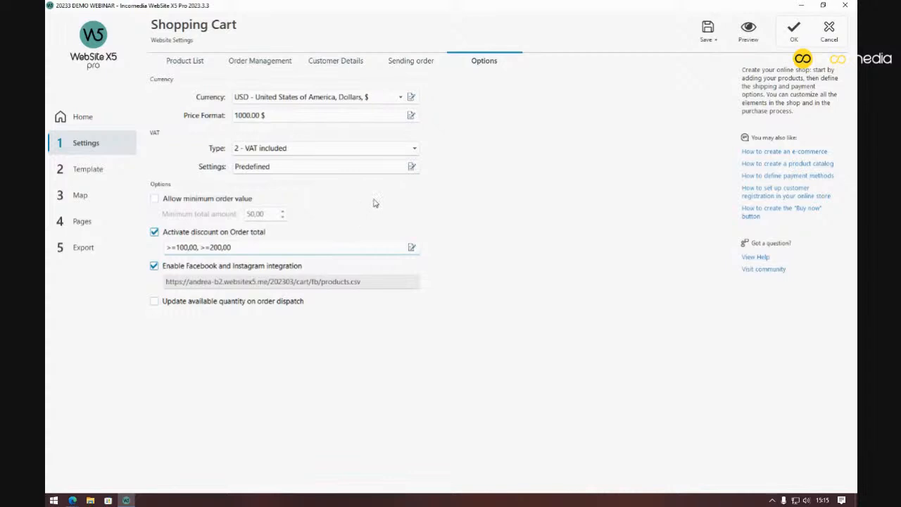
# Show Order Management with shipping at 5,00 and 25,00 and three payment methods
pyautogui.click(281, 64)
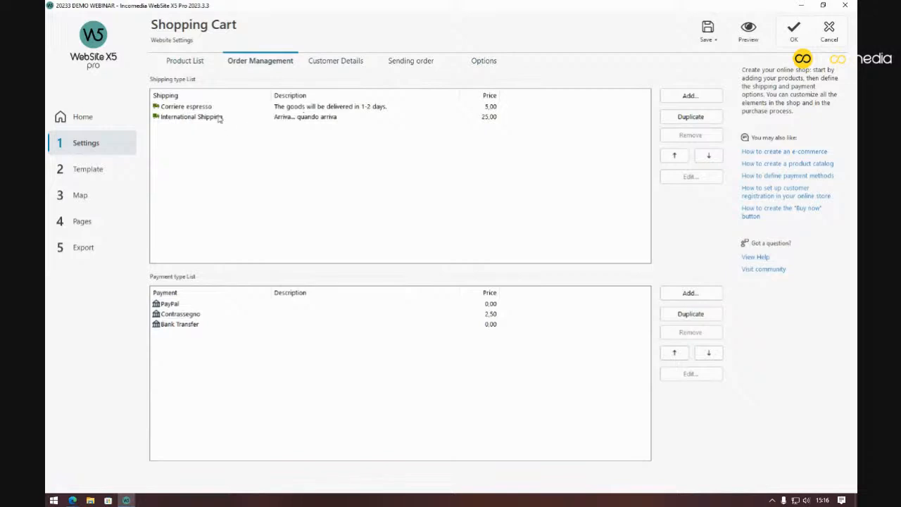
pyautogui.doubleClick(314, 107)
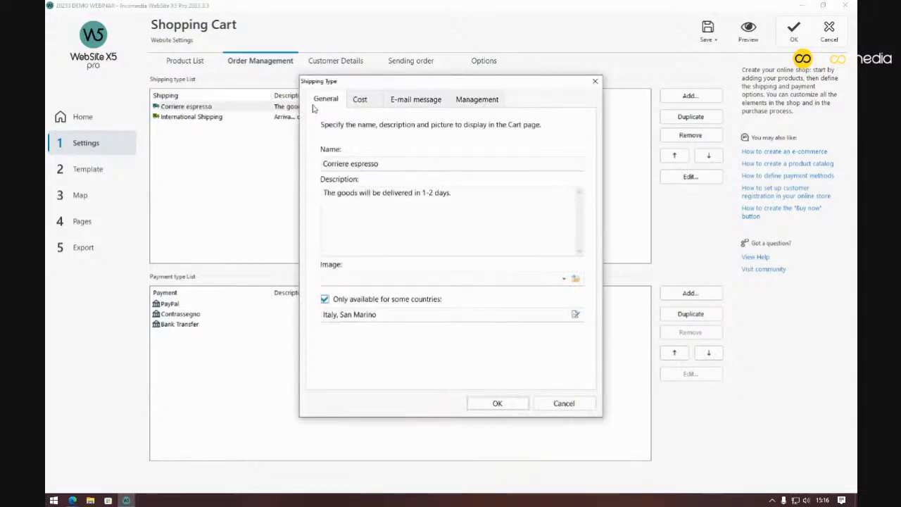
pyautogui.moveTo(520, 88); pyautogui.dragTo(594, 87)
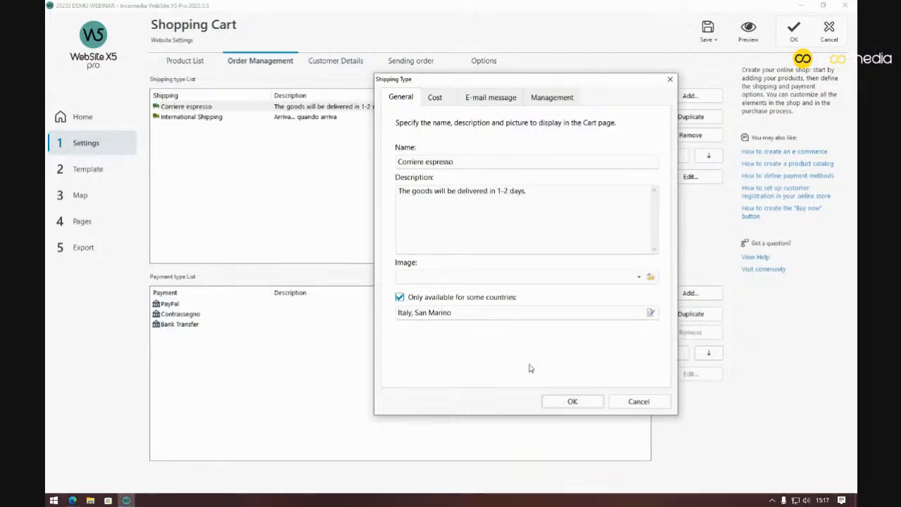
pyautogui.click(573, 401)
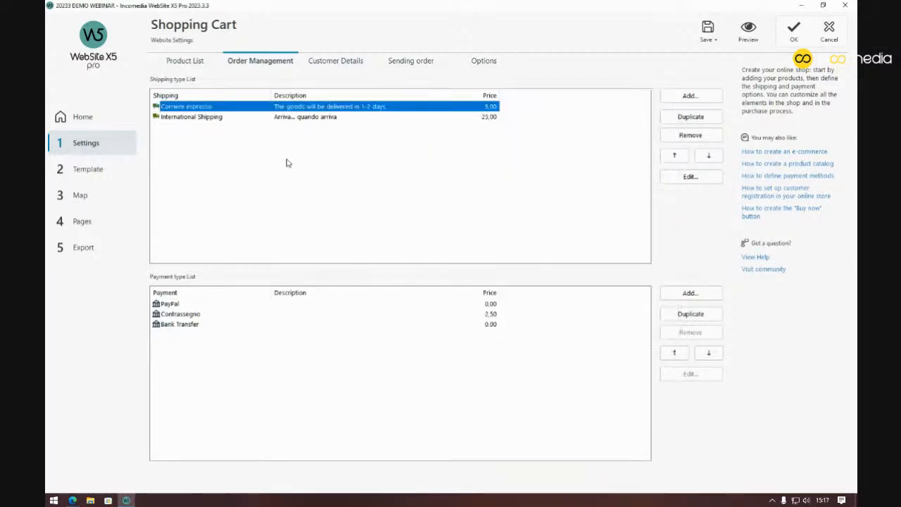
pyautogui.doubleClick(308, 119)
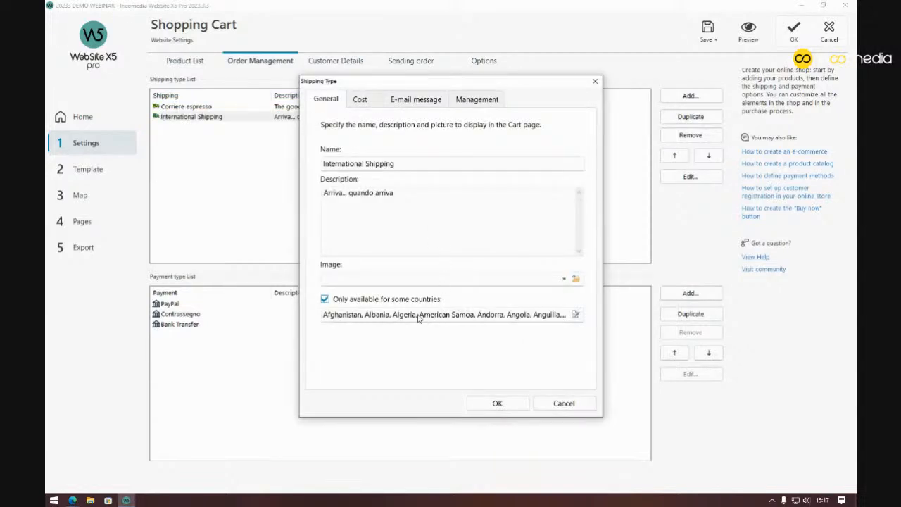
pyautogui.click(496, 403)
pyautogui.doubleClick(304, 308)
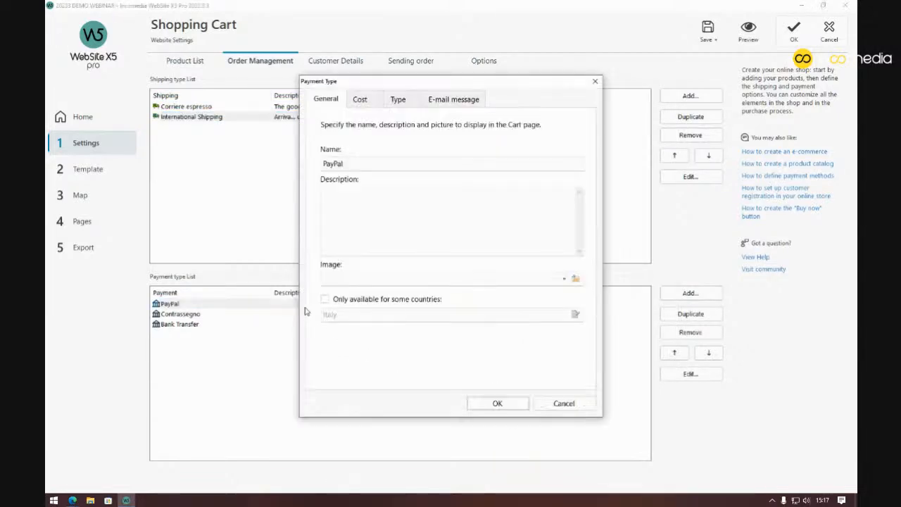
pyautogui.click(497, 402)
pyautogui.click(258, 315)
pyautogui.doubleClick(257, 316)
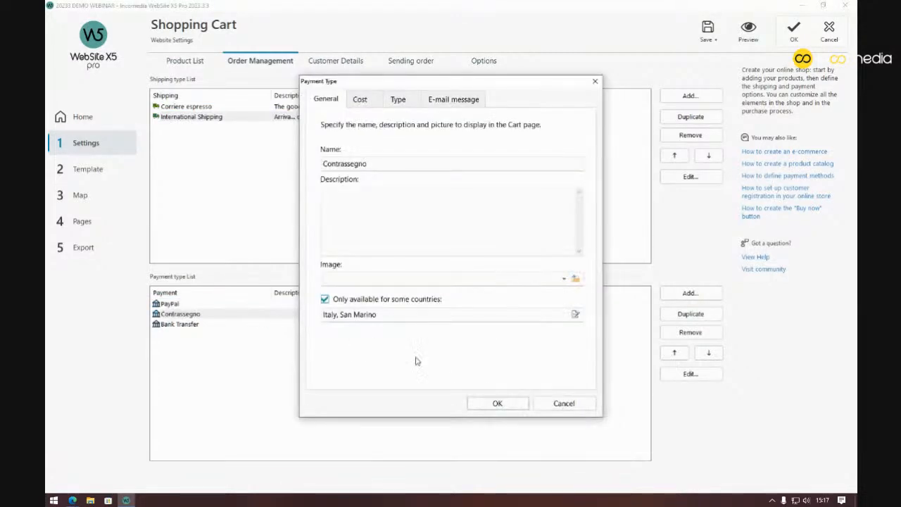
pyautogui.click(493, 403)
pyautogui.doubleClick(299, 326)
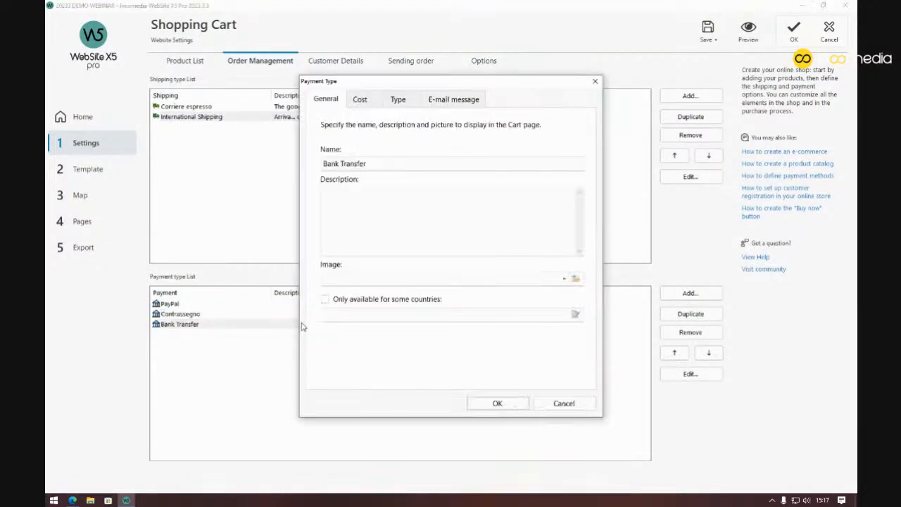
pyautogui.click(481, 402)
pyautogui.click(223, 316)
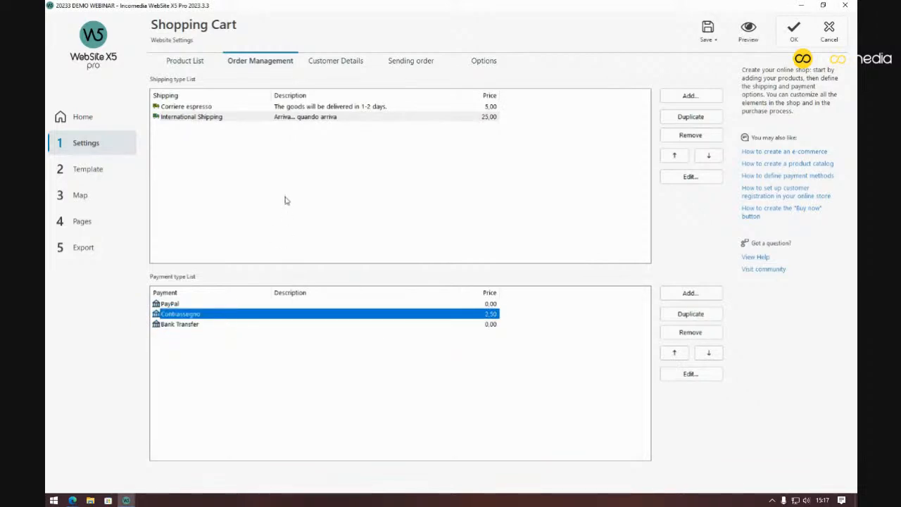
pyautogui.click(351, 110)
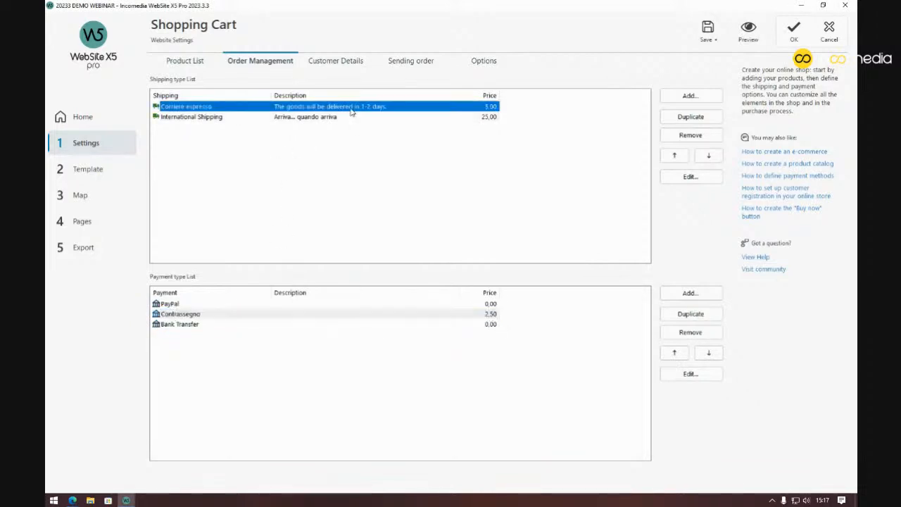
# Preview and scroll the shop page, close the preview, and go to the sitemap
pyautogui.click(745, 39)
pyautogui.moveTo(477, 59); pyautogui.dragTo(497, 49)
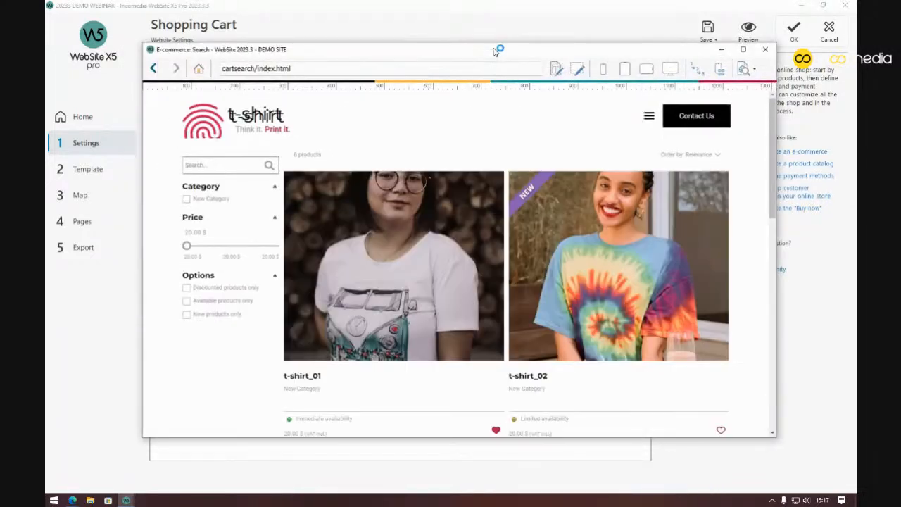
pyautogui.scroll(-3, 453, 181)
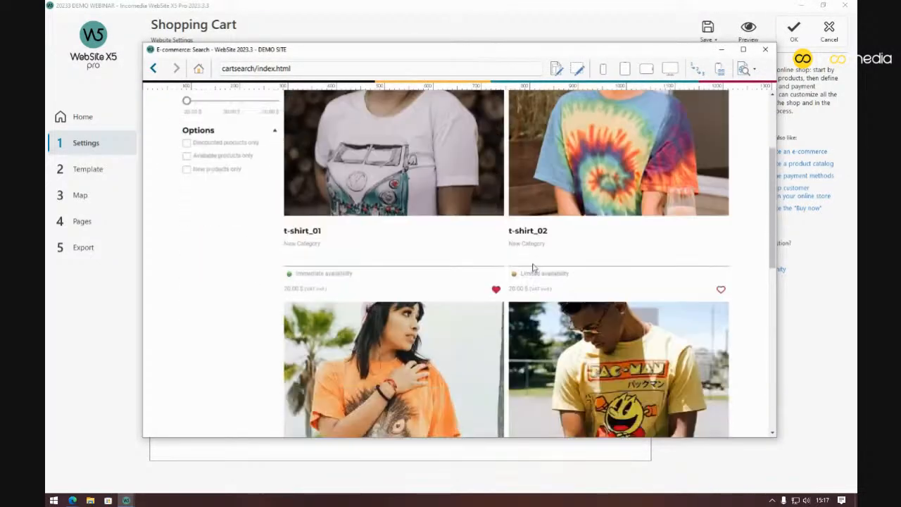
pyautogui.click(766, 49)
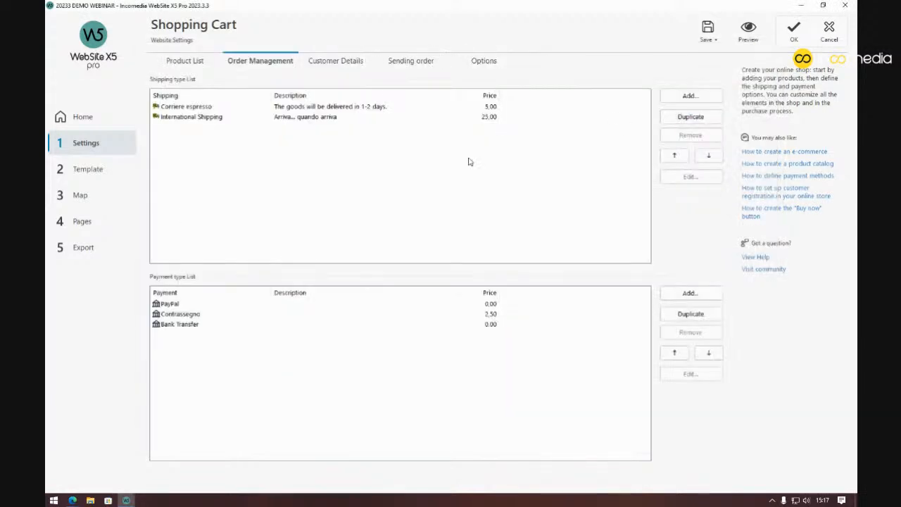
pyautogui.click(80, 196)
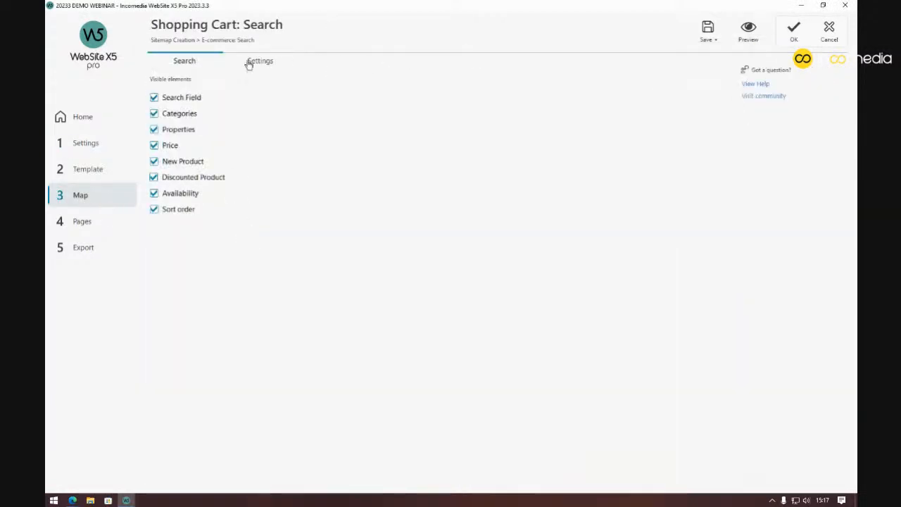
# Make the Add button visible on the search page's product cards
pyautogui.click(248, 62)
pyautogui.click(300, 280)
pyautogui.click(211, 367)
pyautogui.click(175, 301)
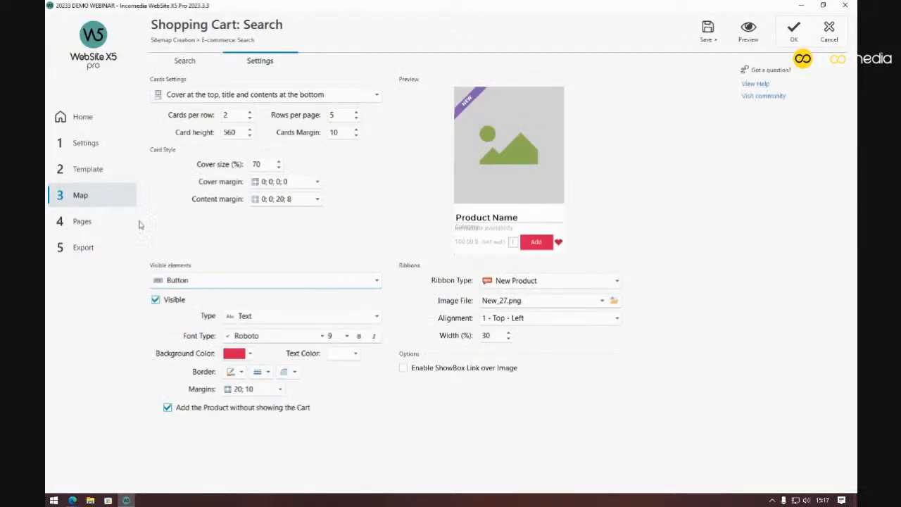
pyautogui.click(102, 143)
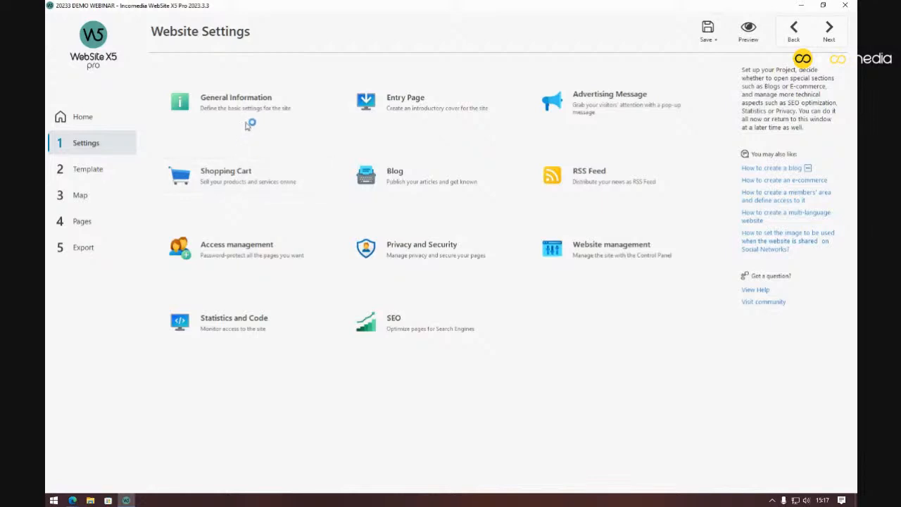
# Review the Corriere espresso shipping method in Order Management and close it with OK
pyautogui.click(259, 61)
pyautogui.doubleClick(296, 108)
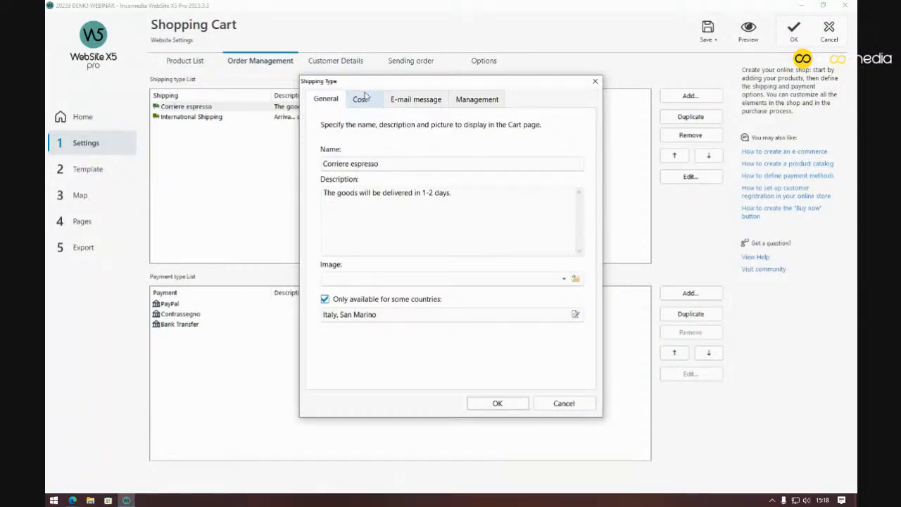
pyautogui.click(498, 403)
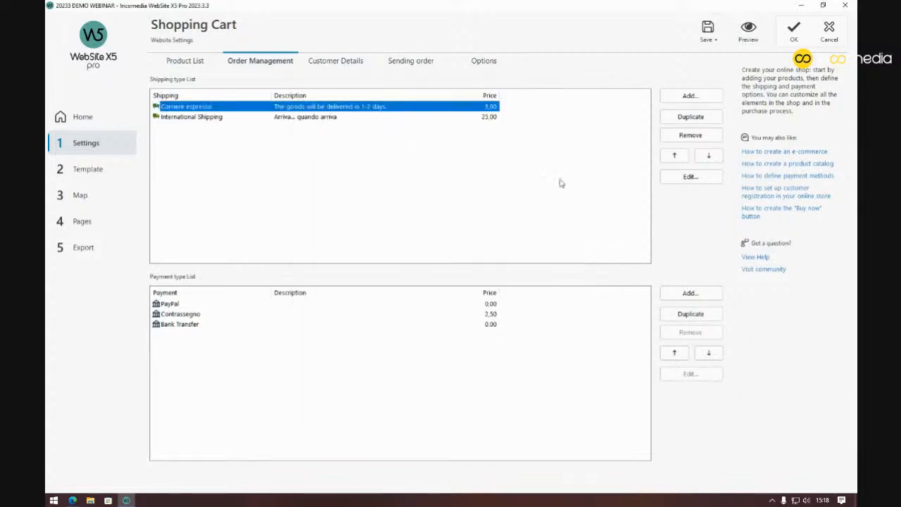
# Preview the shop, add t-shirt_01 to the cart and go to the cart
pyautogui.click(746, 32)
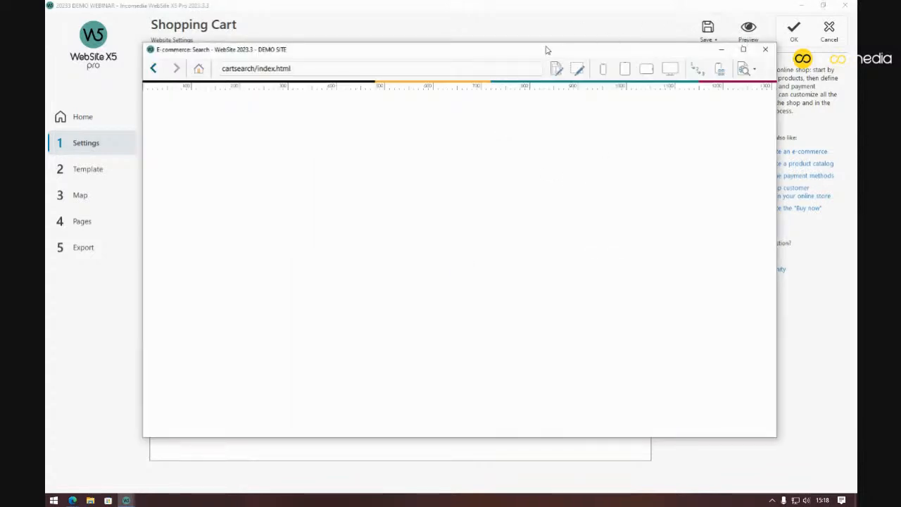
pyautogui.scroll(-1, 472, 144)
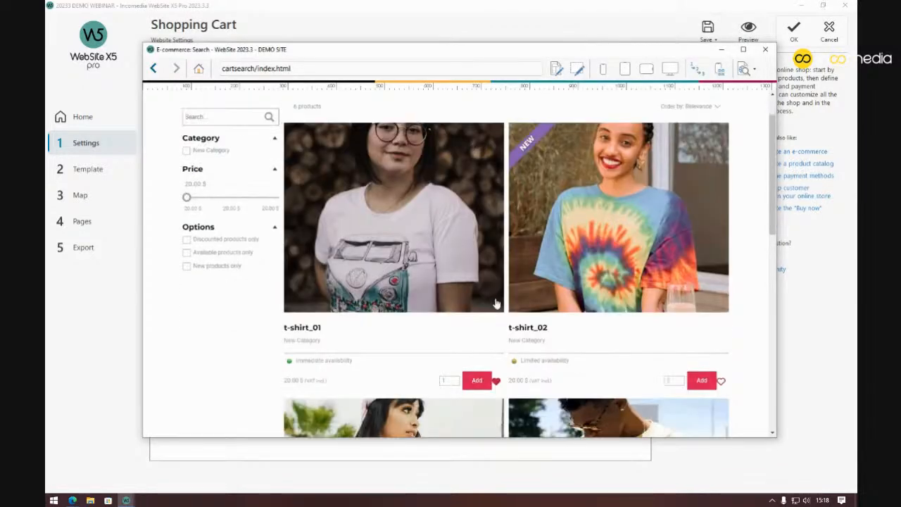
pyautogui.click(477, 382)
pyautogui.click(567, 328)
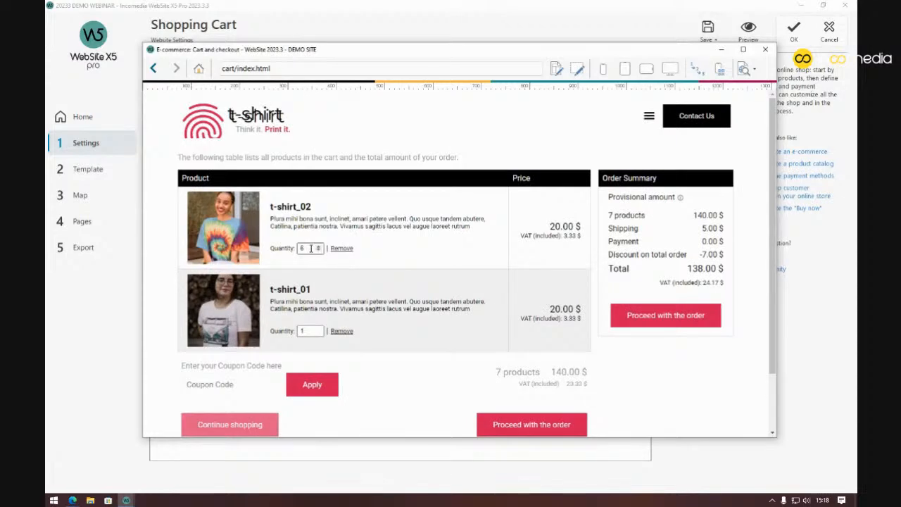
# Remove t-shirt_02 from the cart, leaving one t-shirt_01 with 5.00 $ shipping
pyautogui.click(342, 248)
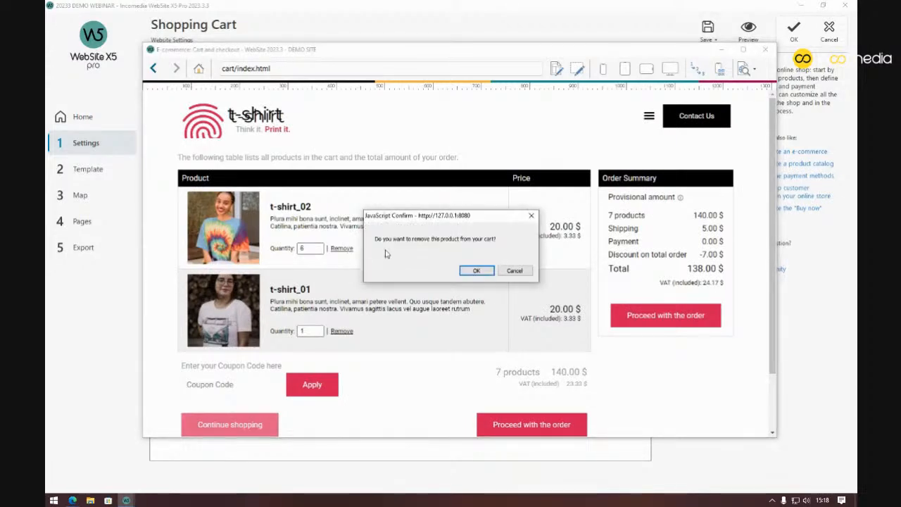
pyautogui.click(476, 271)
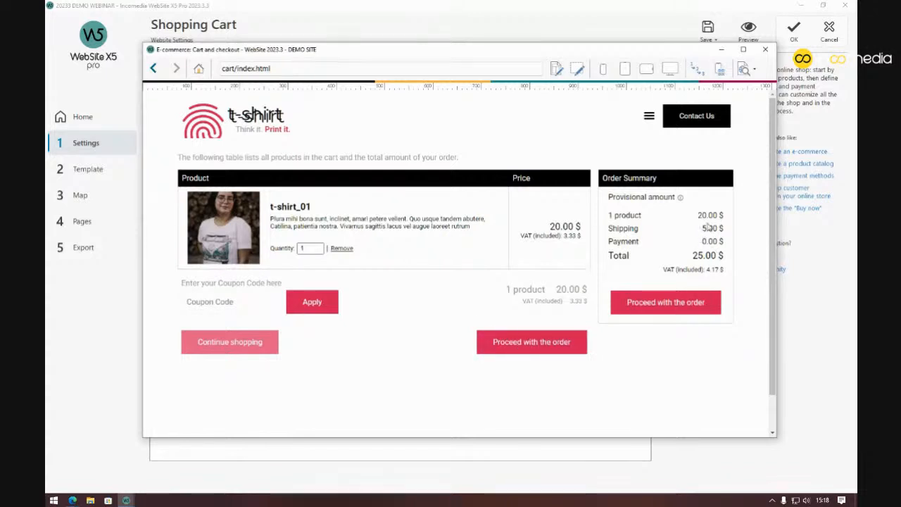
pyautogui.moveTo(703, 229); pyautogui.dragTo(729, 231)
pyautogui.click(728, 231)
# Start checkout with the remaining t-shirt and fill the invoice name, address, ZIP and state with test data
pyautogui.click(566, 344)
pyautogui.scroll(-1, 472, 267)
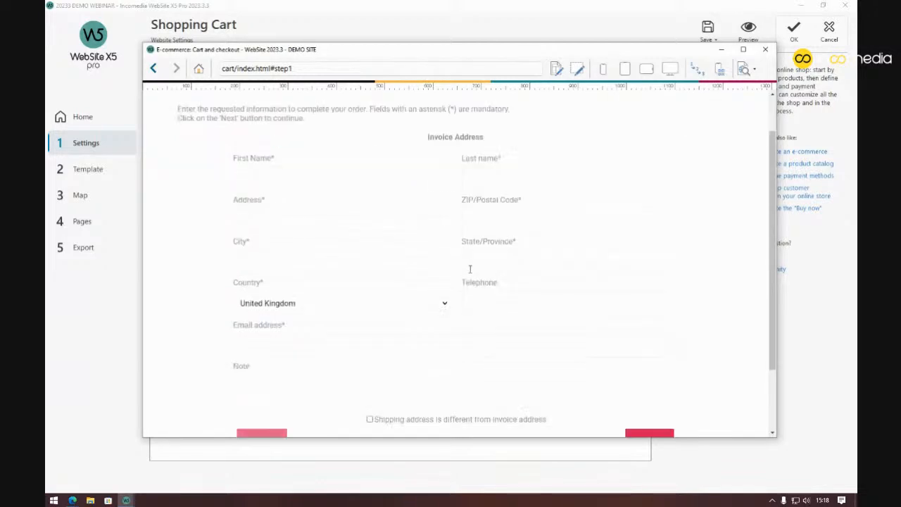
pyautogui.write('test')
pyautogui.click(468, 179)
pyautogui.write('test')
pyautogui.click(386, 221)
pyautogui.write('test')
pyautogui.click(497, 221)
pyautogui.write('10000')
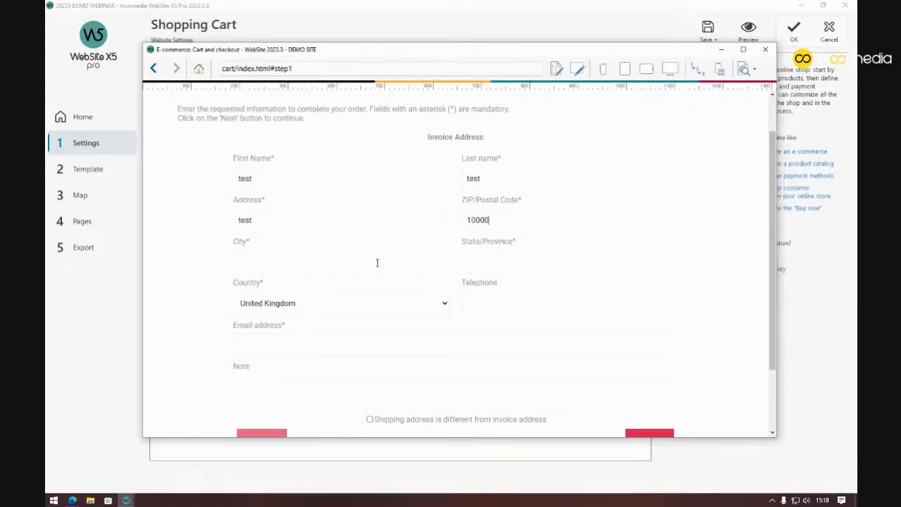
pyautogui.write('test')
pyautogui.click(488, 261)
pyautogui.write('te')
# Choose Italy as country, enter a test email, advance to shipping and payment, and return to Order Management
pyautogui.click(415, 310)
pyautogui.scroll(3, 362, 214)
pyautogui.scroll(15, 363, 213)
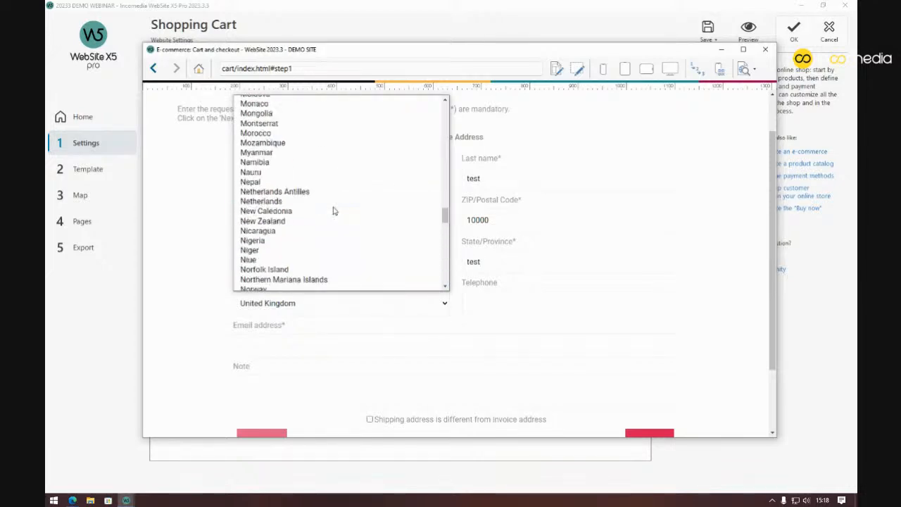
pyautogui.scroll(12, 334, 211)
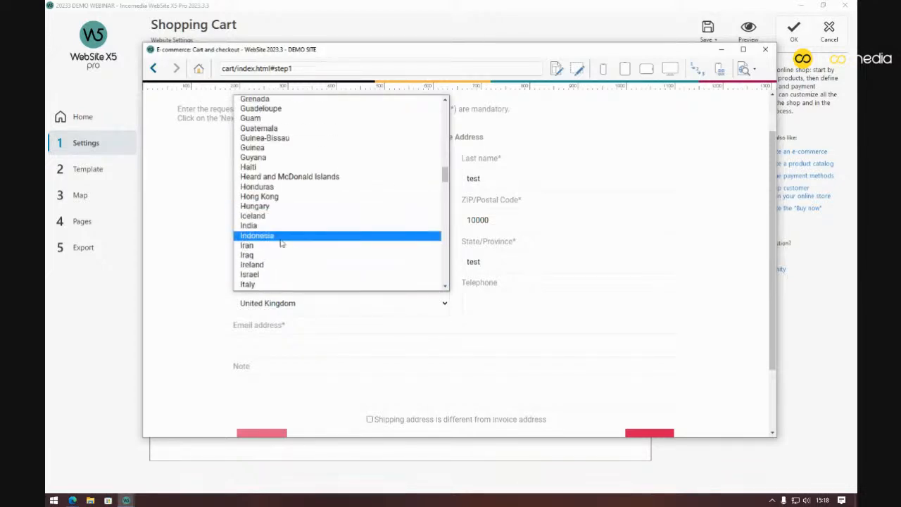
pyautogui.click(269, 285)
pyautogui.click(313, 345)
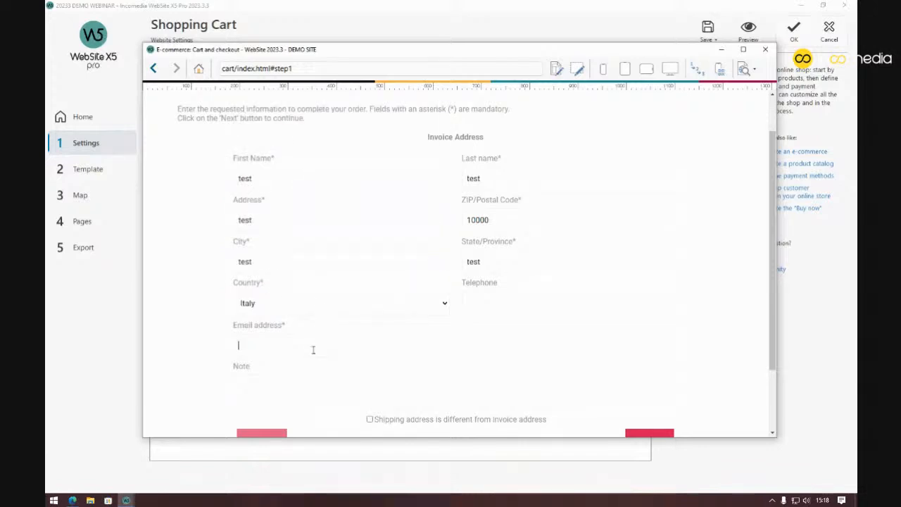
pyautogui.write('t@t.it')
pyautogui.scroll(-1, 549, 333)
pyautogui.click(648, 393)
pyautogui.scroll(2, 647, 390)
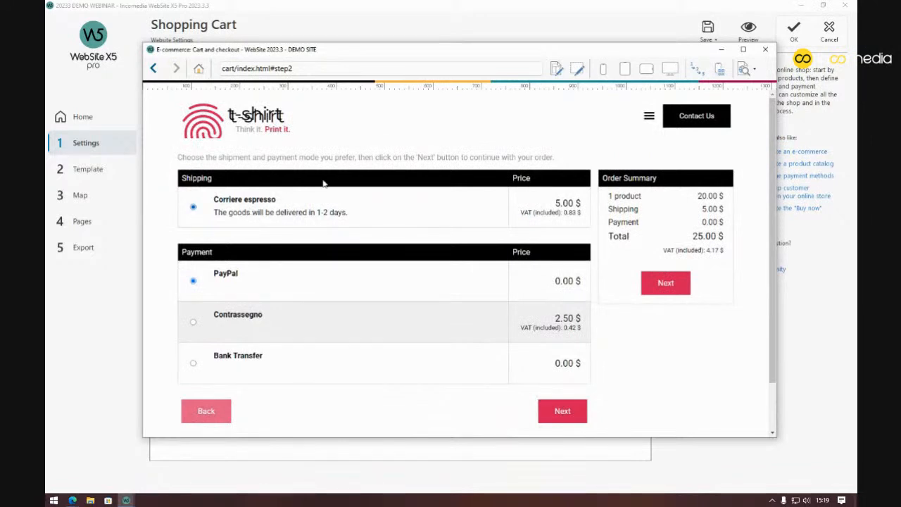
pyautogui.click(463, 14)
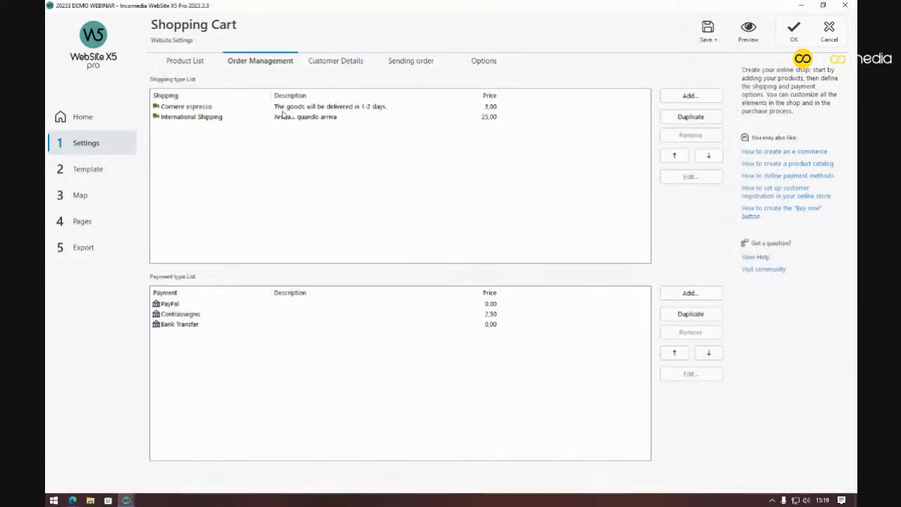
# Review the Corriere espresso and International Shipping settings unchanged, then bring the checkout preview back
pyautogui.doubleClick(322, 108)
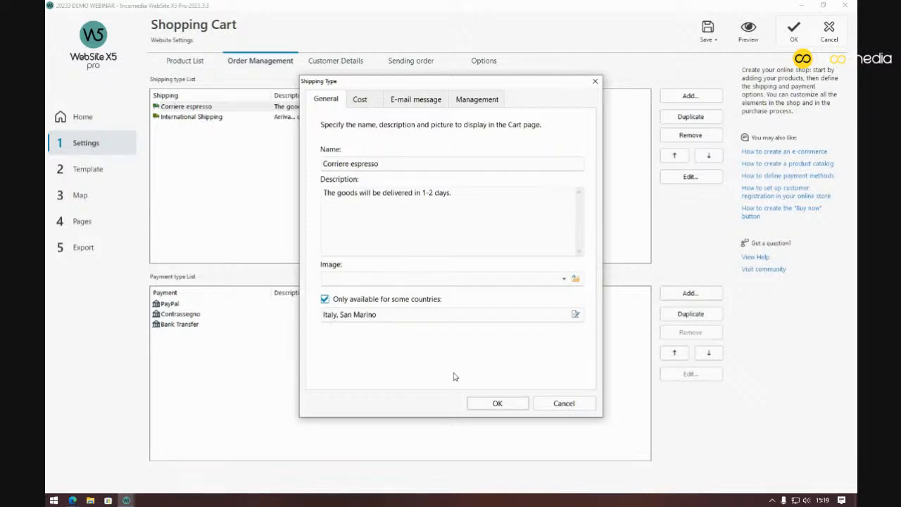
pyautogui.click(498, 403)
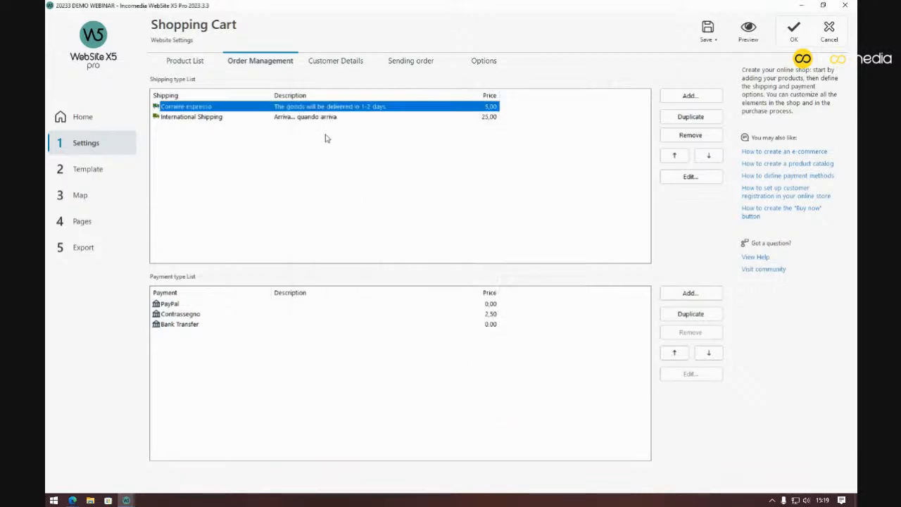
pyautogui.doubleClick(322, 117)
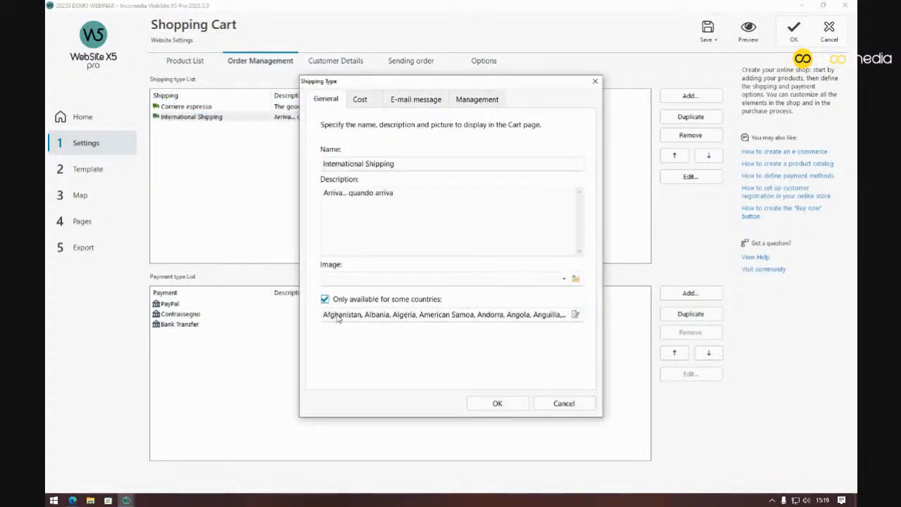
pyautogui.click(595, 82)
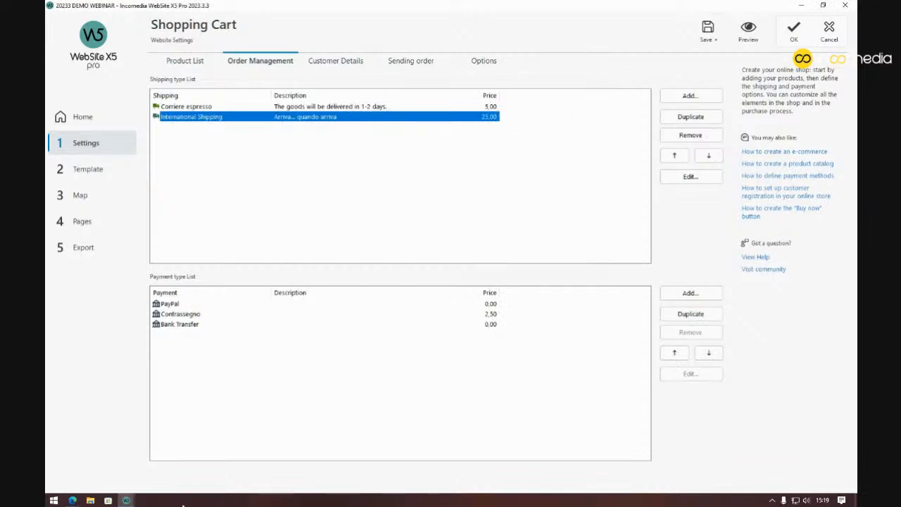
pyautogui.click(143, 497)
pyautogui.click(181, 472)
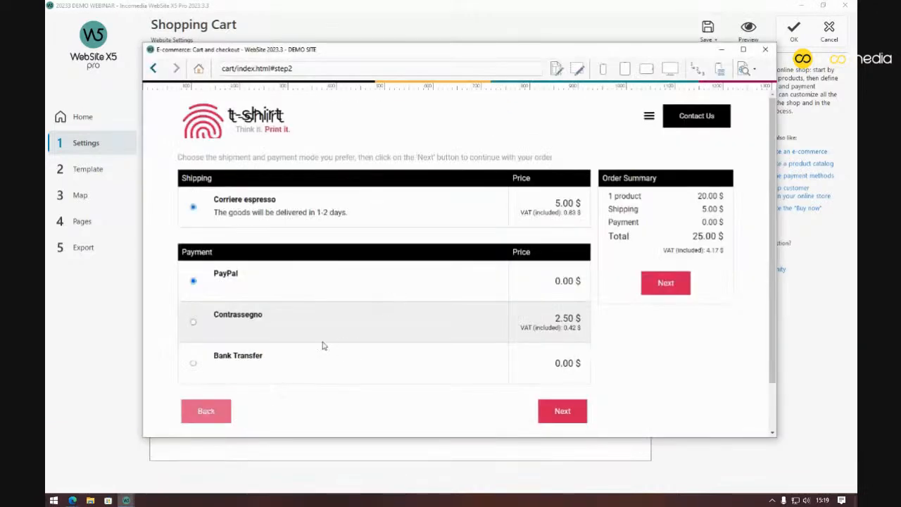
# Change the test order's country to Guatemala and proceed to the shipping and payment step
pyautogui.click(207, 415)
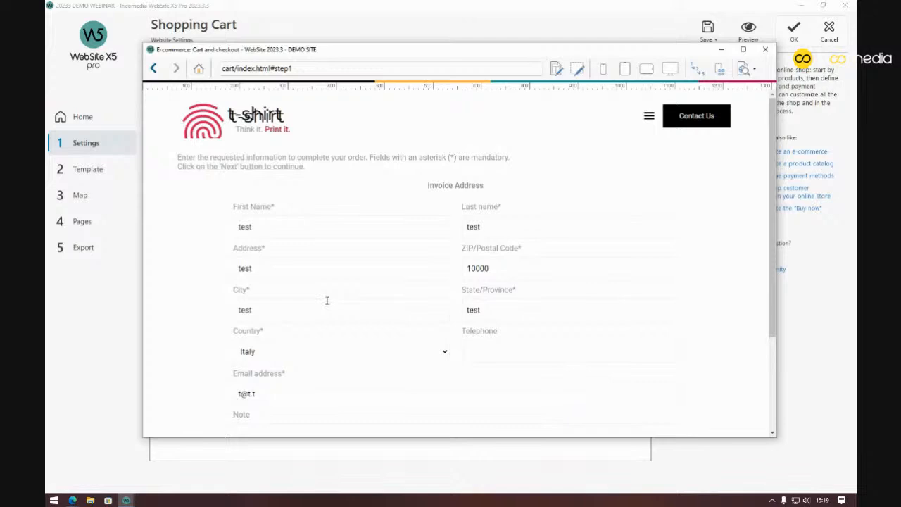
pyautogui.click(383, 356)
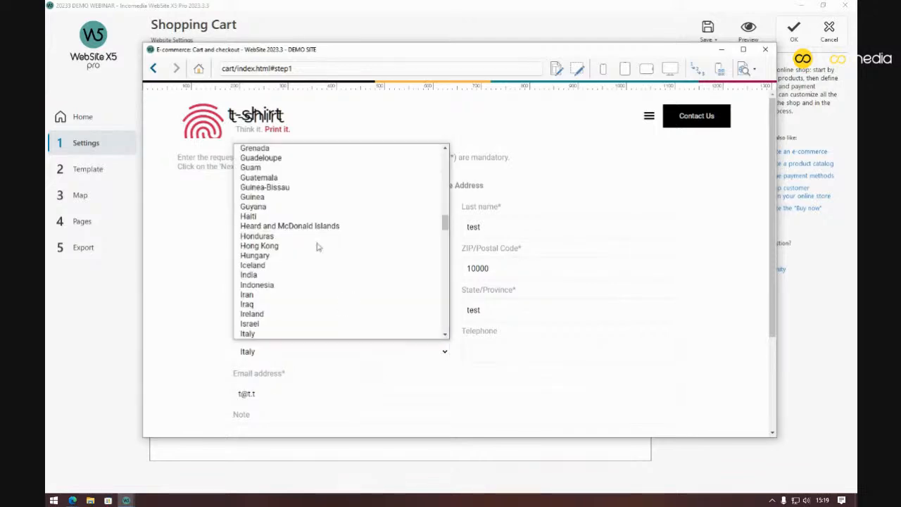
pyautogui.click(299, 180)
pyautogui.scroll(-2, 591, 182)
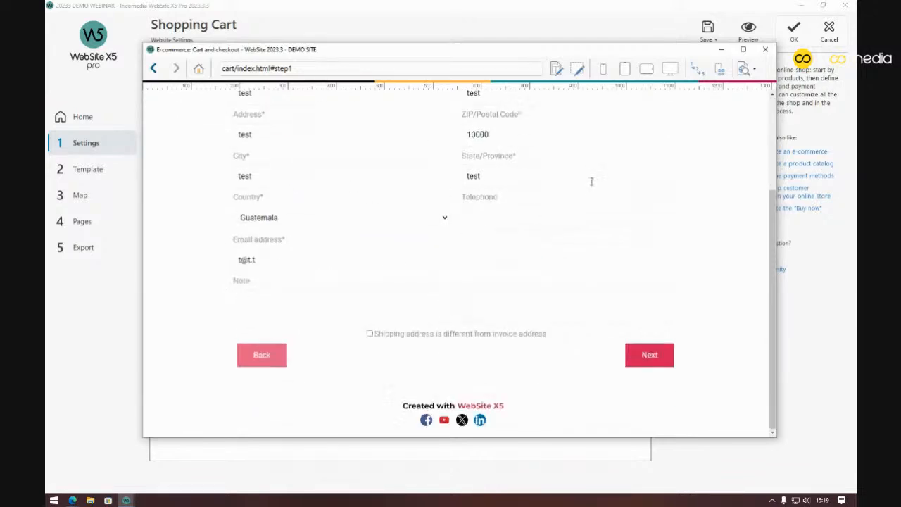
pyautogui.click(651, 356)
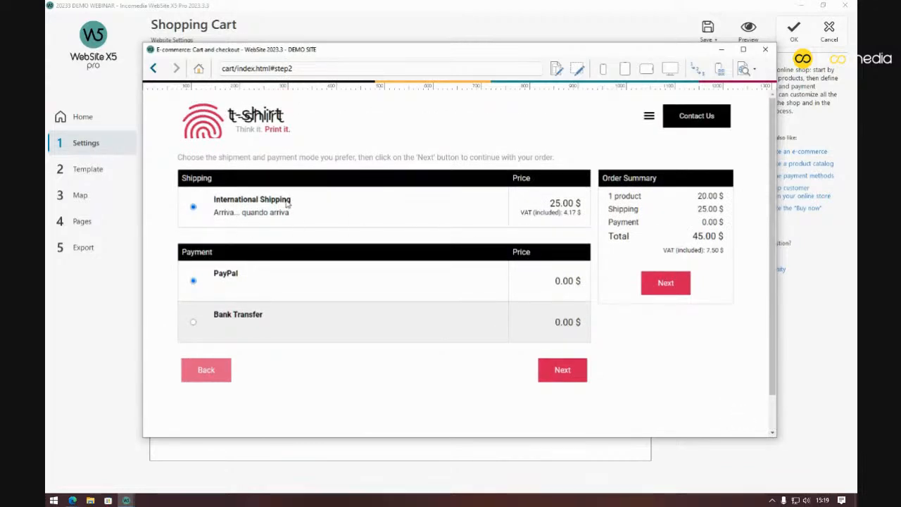
# Back in Shopping Cart settings, review the Contrassegno payment settings without changes
pyautogui.click(432, 33)
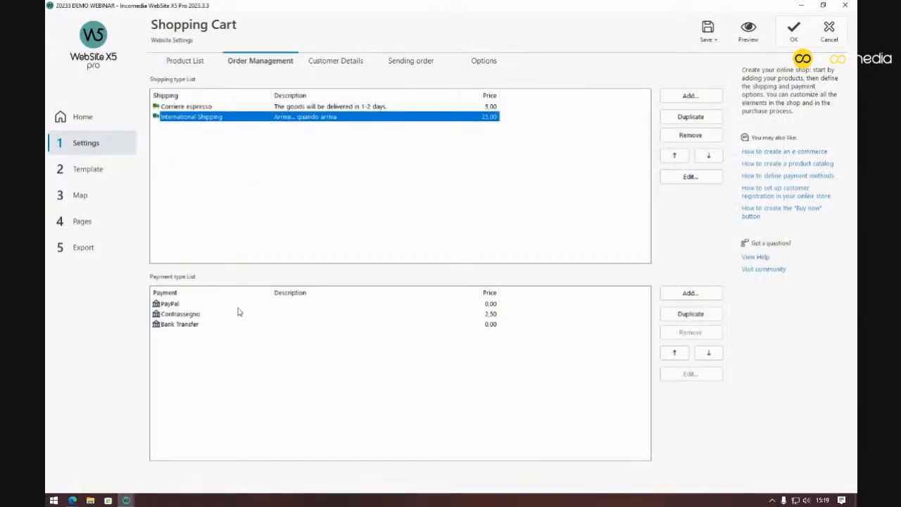
pyautogui.doubleClick(192, 316)
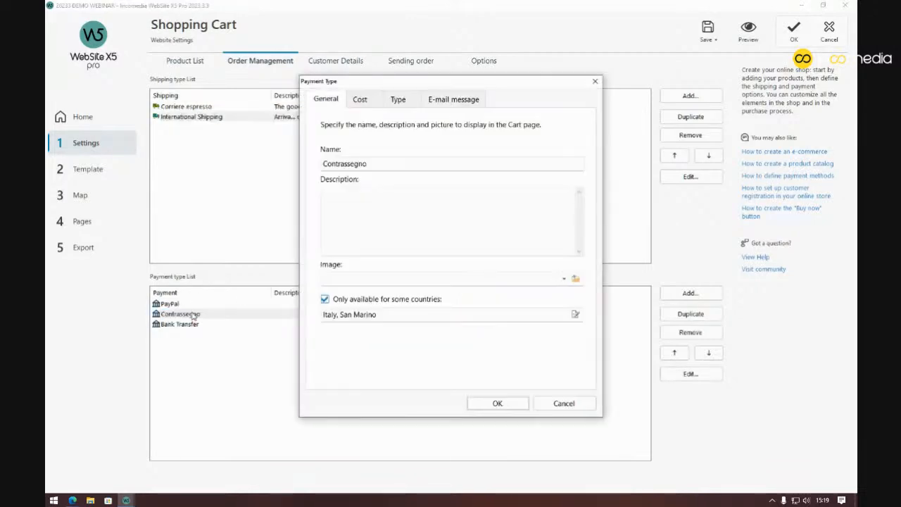
pyautogui.click(596, 82)
# Bring the cart preview window forward from the taskbar and close it
pyautogui.click(126, 501)
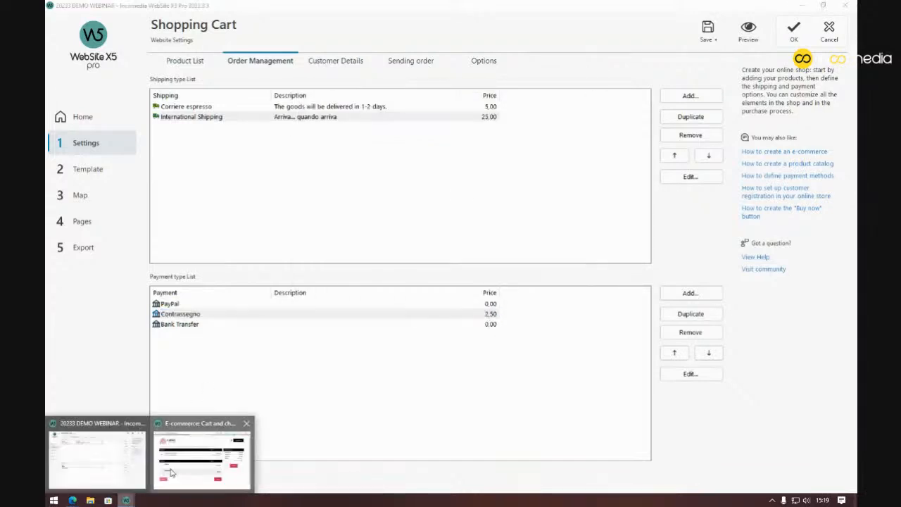
pyautogui.click(204, 457)
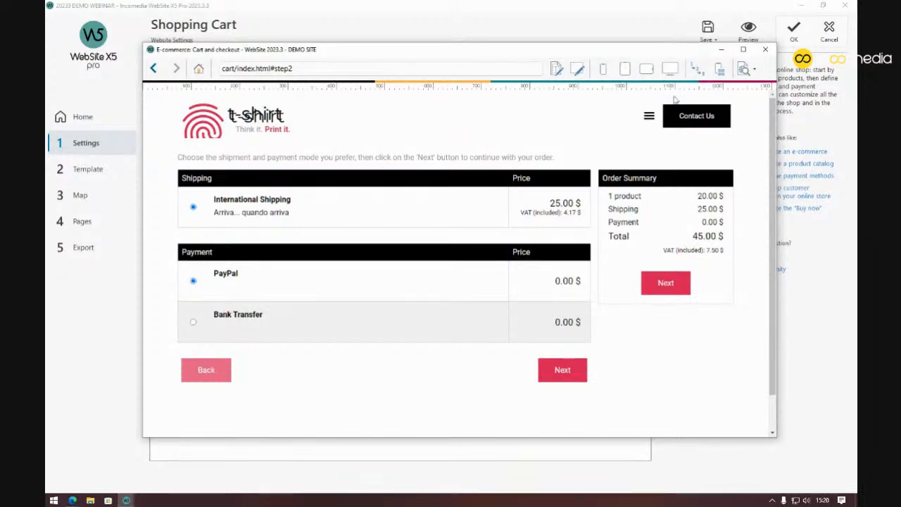
pyautogui.click(766, 49)
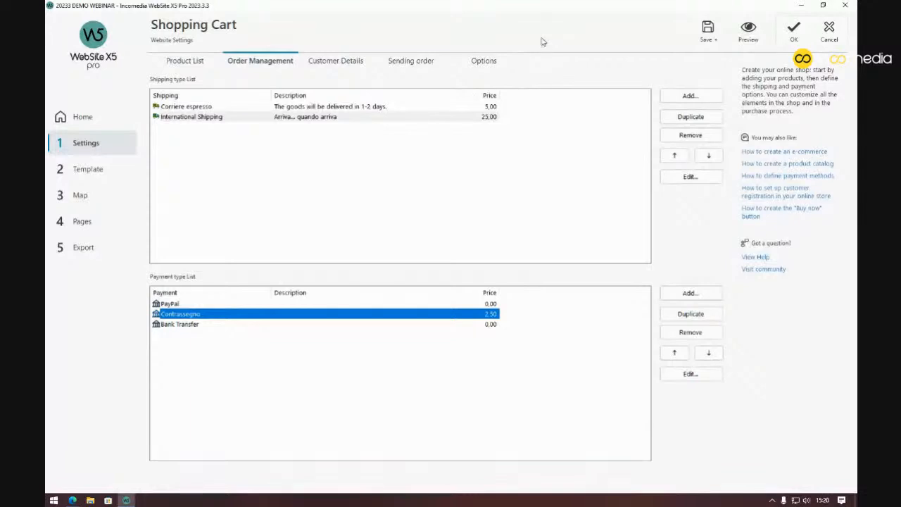
# Drag the browser showing the published t-shirt_01 page into view and select the product part of its URL
pyautogui.moveTo(857, 17); pyautogui.dragTo(449, 38)
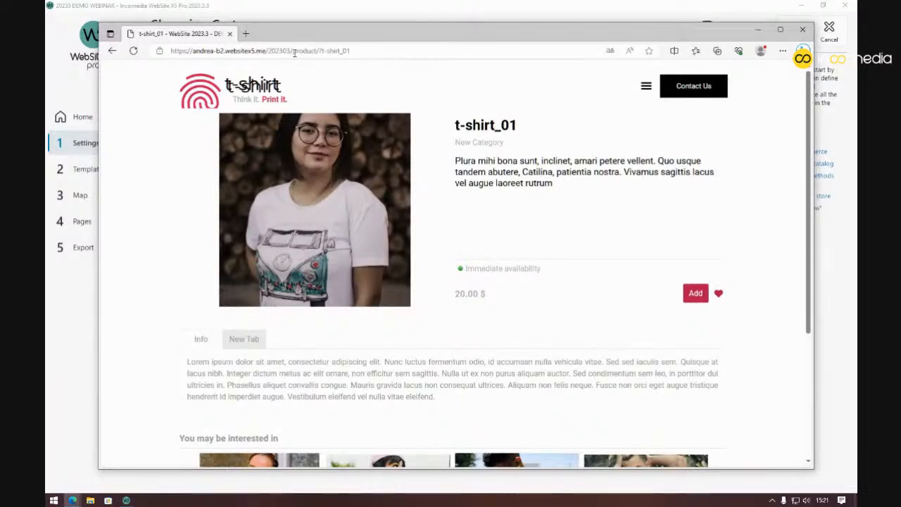
pyautogui.moveTo(295, 52); pyautogui.dragTo(366, 52)
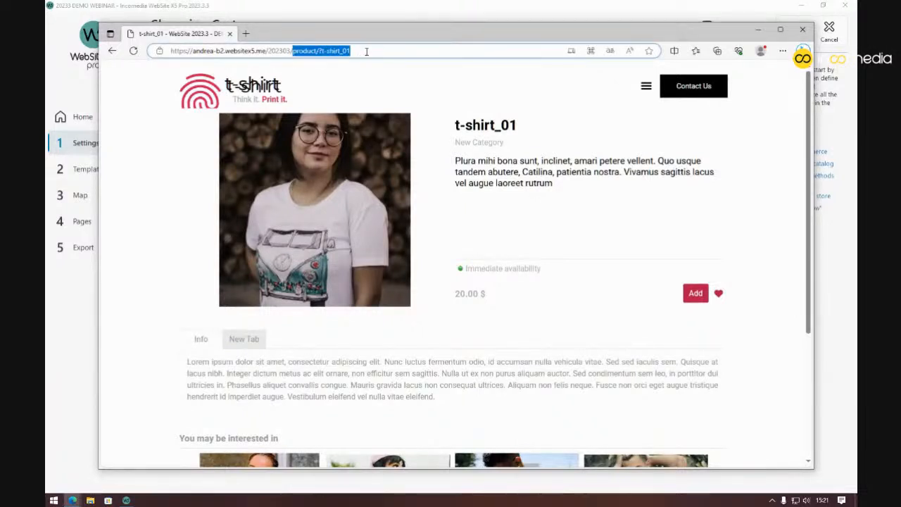
# Replace the URL ending with 'admin' to enter the control panel and open E-commerce: Cart
pyautogui.write('admin')
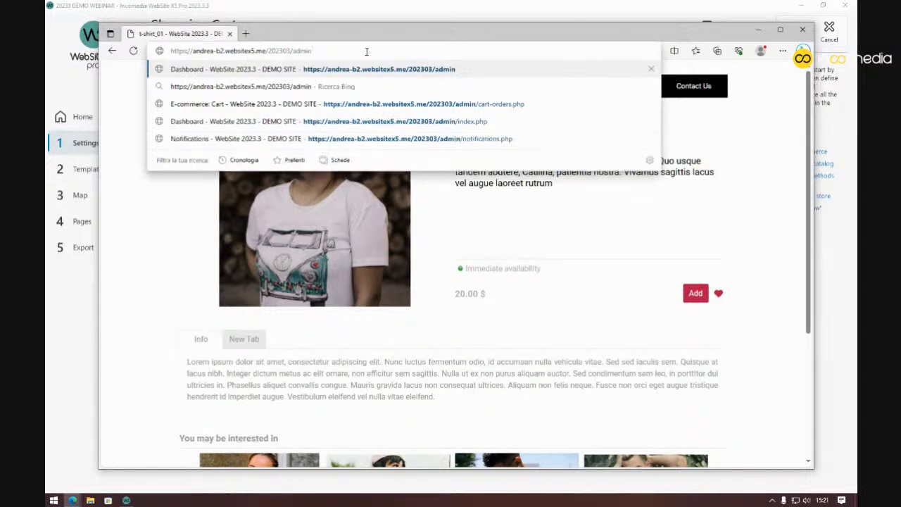
pyautogui.press('Return')
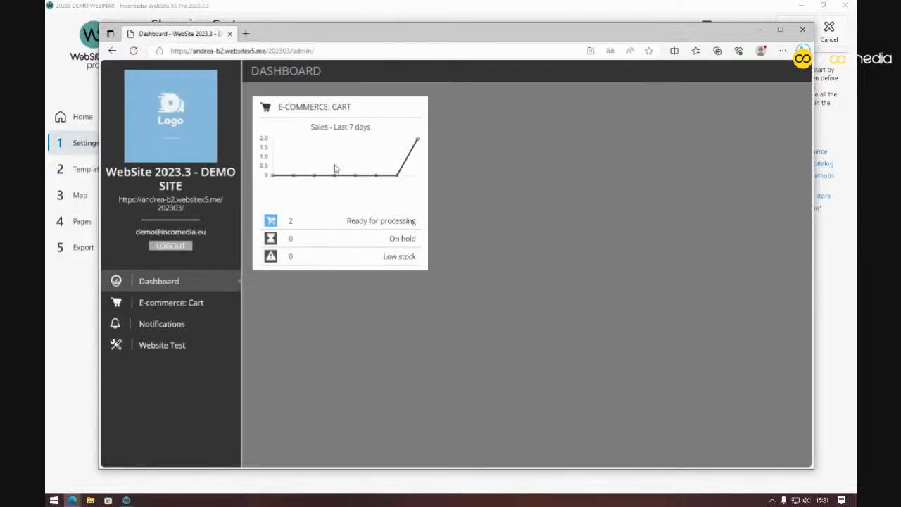
pyautogui.click(188, 309)
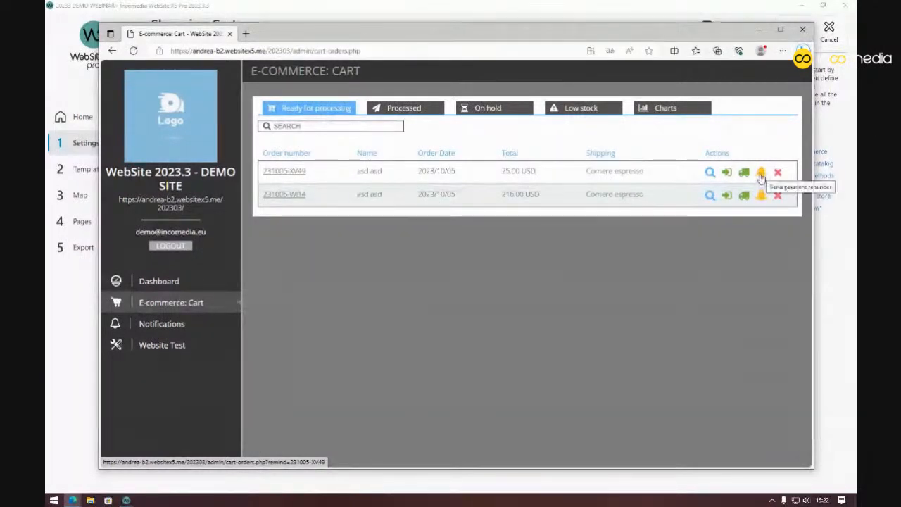
# Send payment reminders for both orders, then open order 231005-XV49's details
pyautogui.click(761, 175)
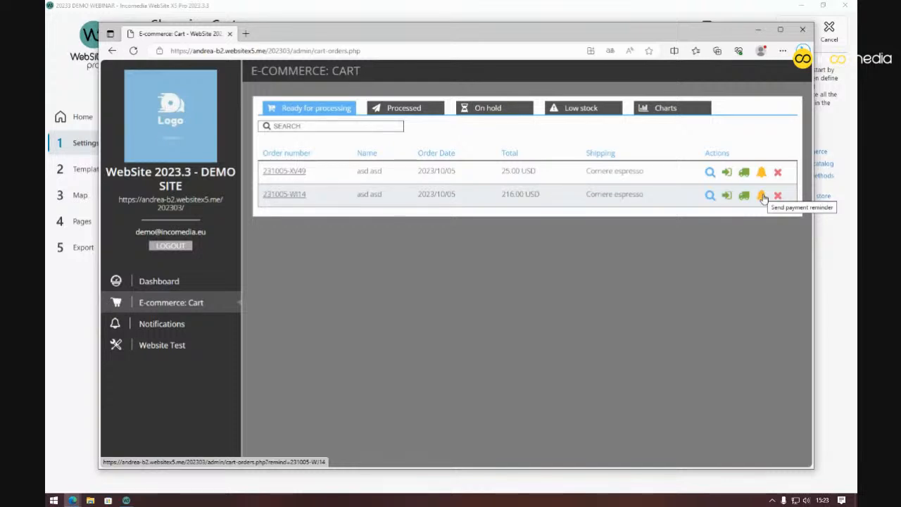
pyautogui.click(764, 198)
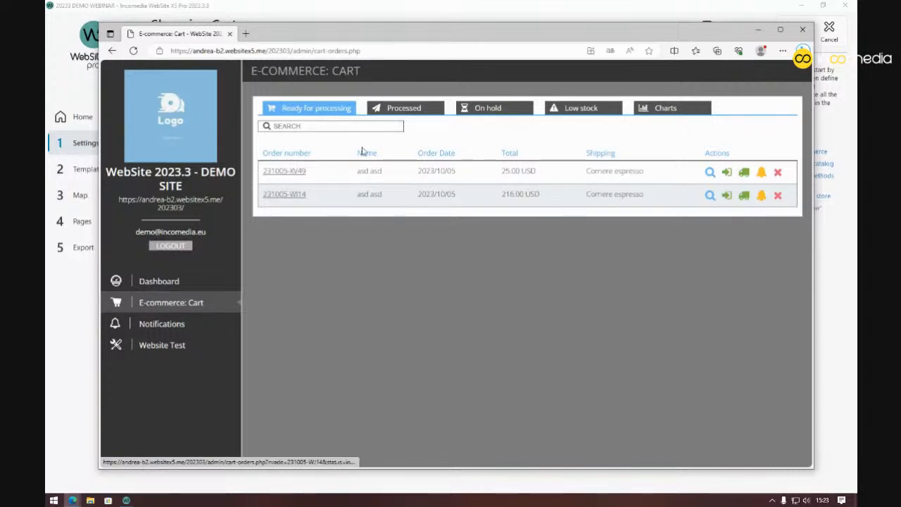
pyautogui.click(299, 170)
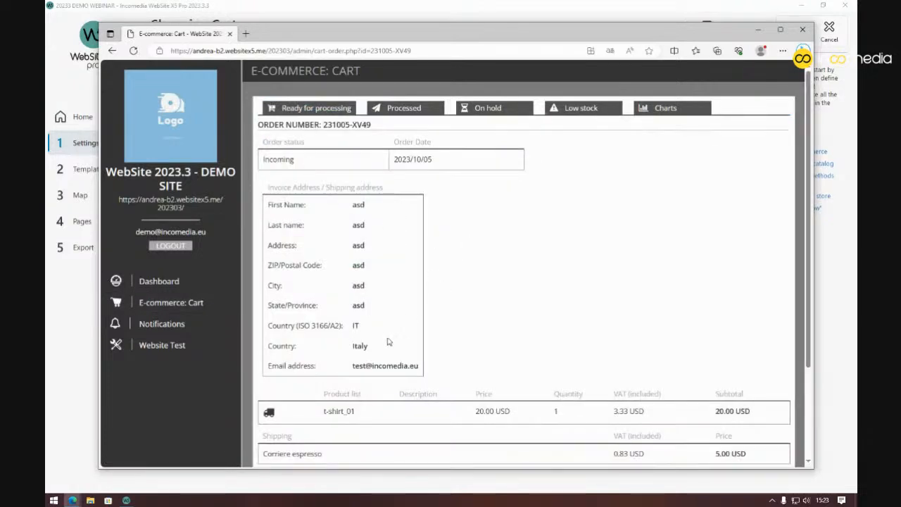
# Return to the orders list in the browser, then bring the WebSite X5 Pro project back to front
pyautogui.click(114, 52)
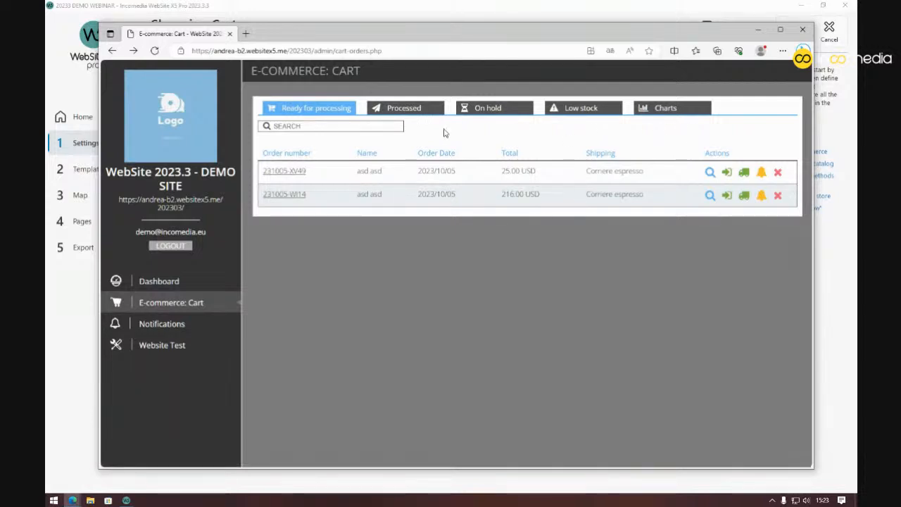
pyautogui.click(510, 12)
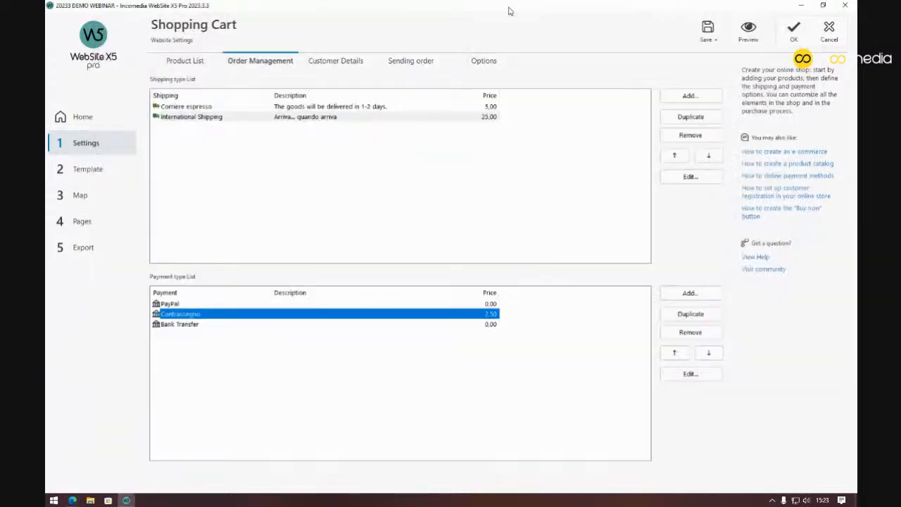
# Cancel out of the Shopping Cart settings and open the Control Panel settings from Website Settings
pyautogui.click(835, 36)
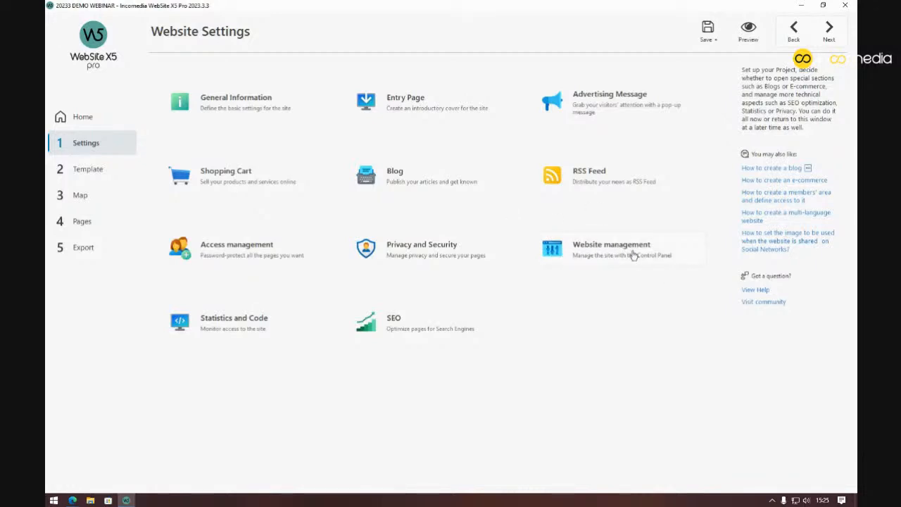
pyautogui.click(632, 255)
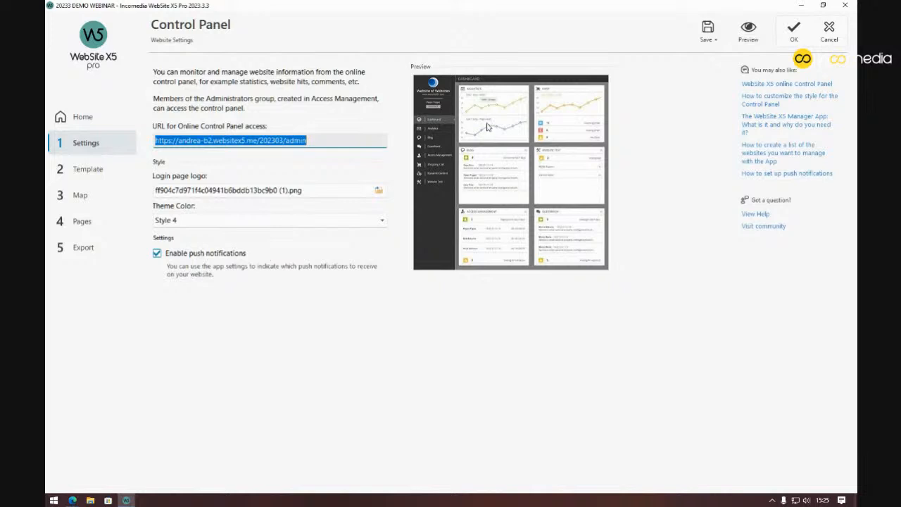
pyautogui.click(790, 37)
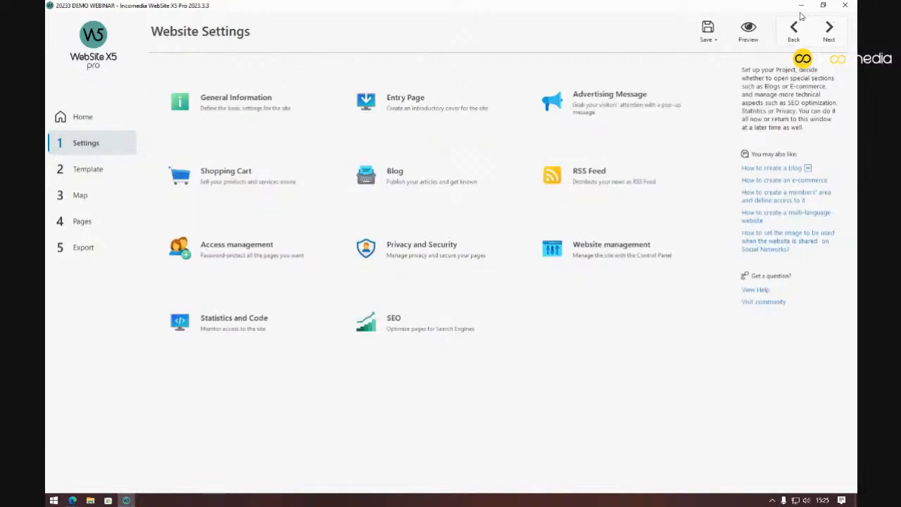
# In the maximized browser, save notifications for E-Commerce, Low Products Stock, Blog Comments and Pages Comments
pyautogui.click(73, 501)
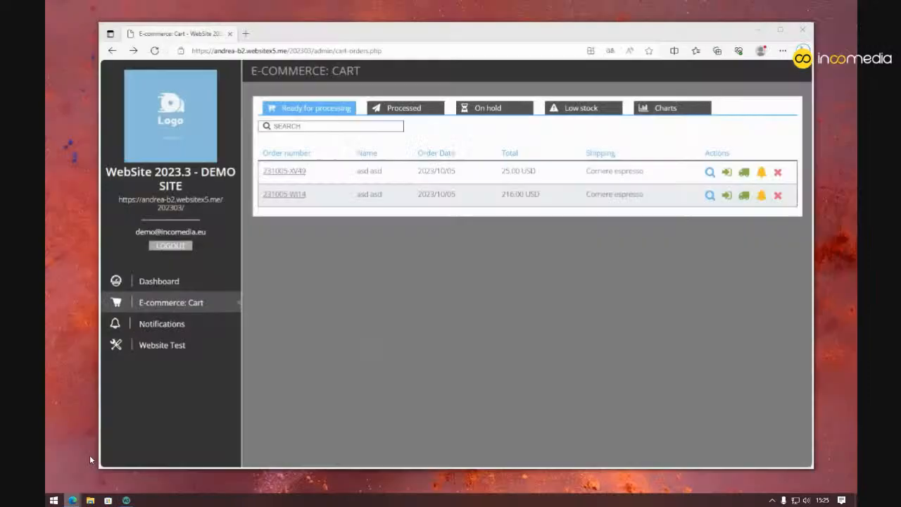
pyautogui.click(89, 454)
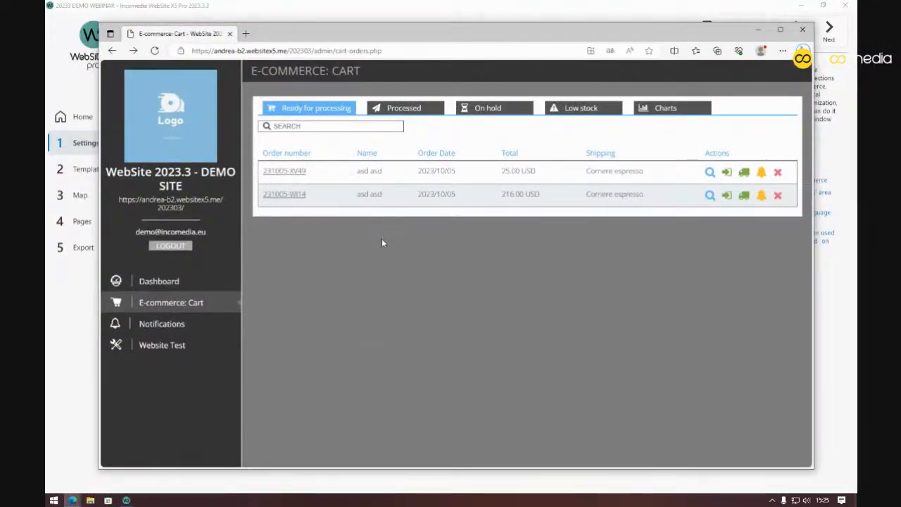
pyautogui.doubleClick(433, 35)
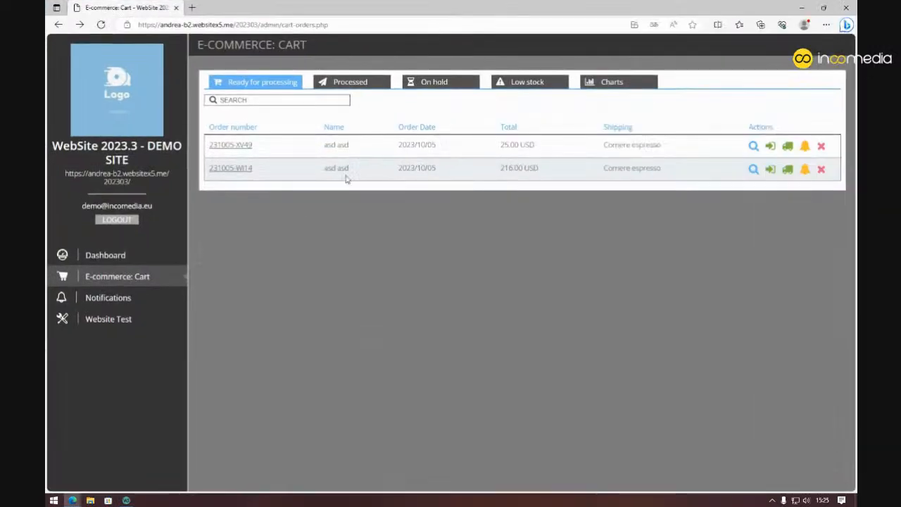
pyautogui.click(111, 298)
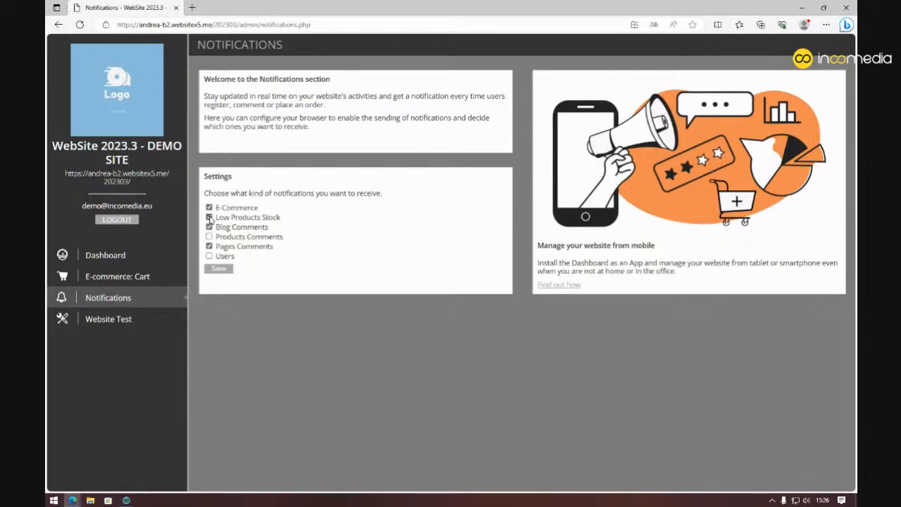
pyautogui.click(217, 272)
pyautogui.moveTo(240, 25); pyautogui.dragTo(328, 24)
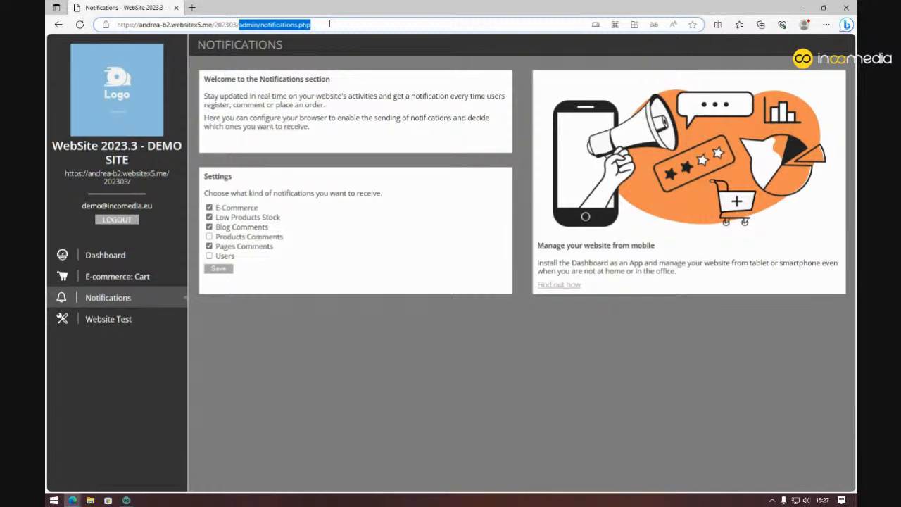
# Load the published site's home page, open the Store and add t-shirt_01 to the cart
pyautogui.press('BackSpace')
pyautogui.press('Return')
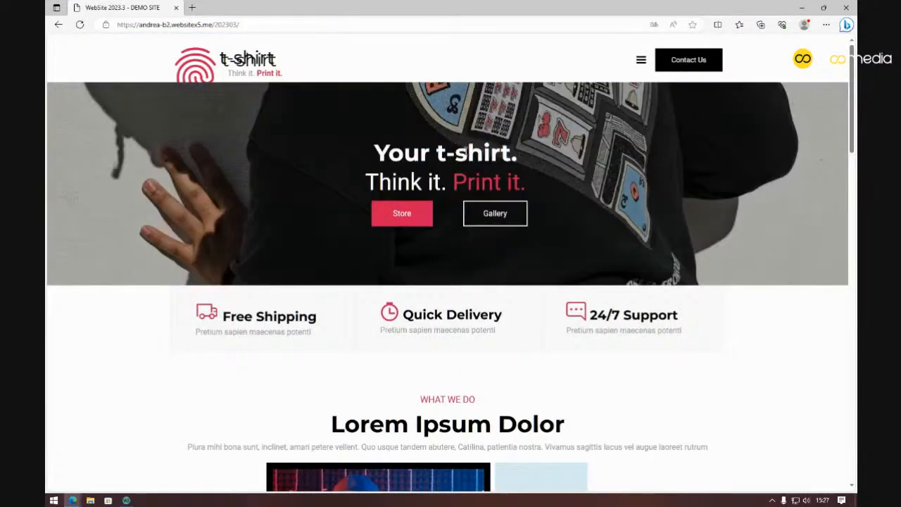
pyautogui.click(405, 216)
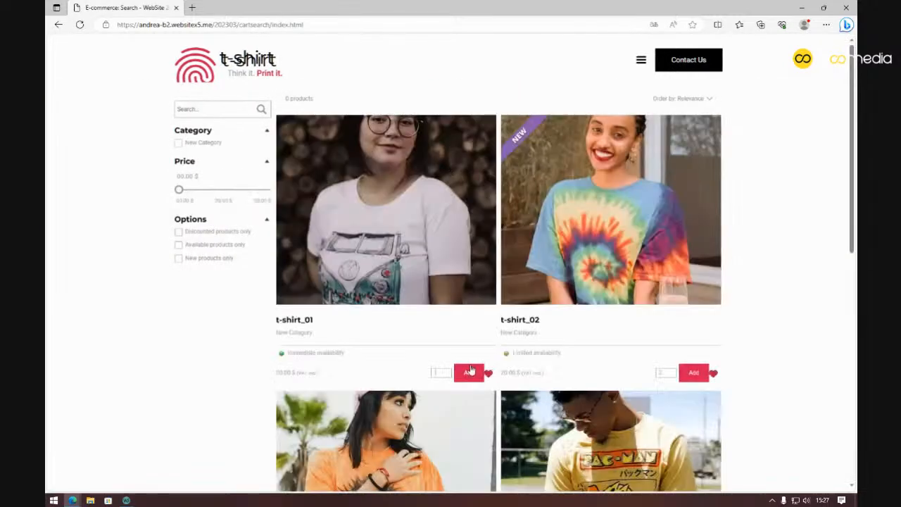
pyautogui.click(470, 372)
# Check out with the invoice address, accept the terms and submit the 25.00 $ order
pyautogui.click(561, 322)
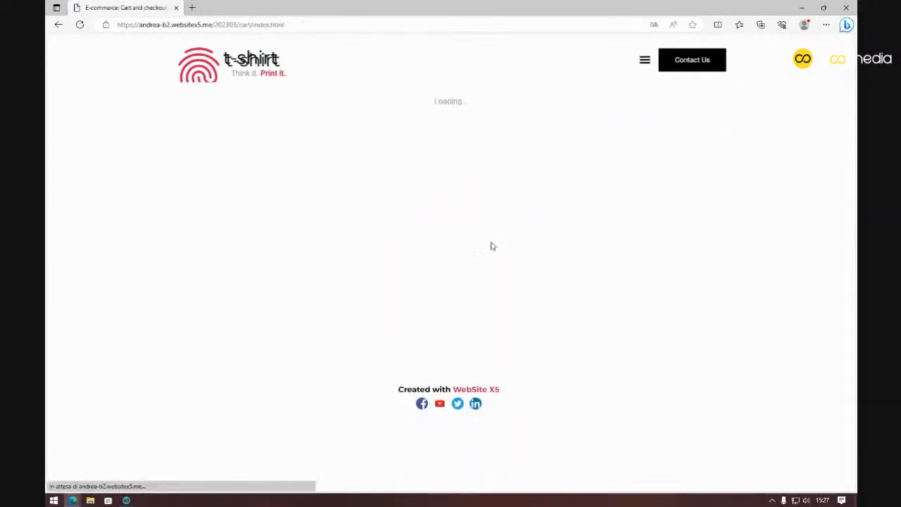
pyautogui.click(539, 286)
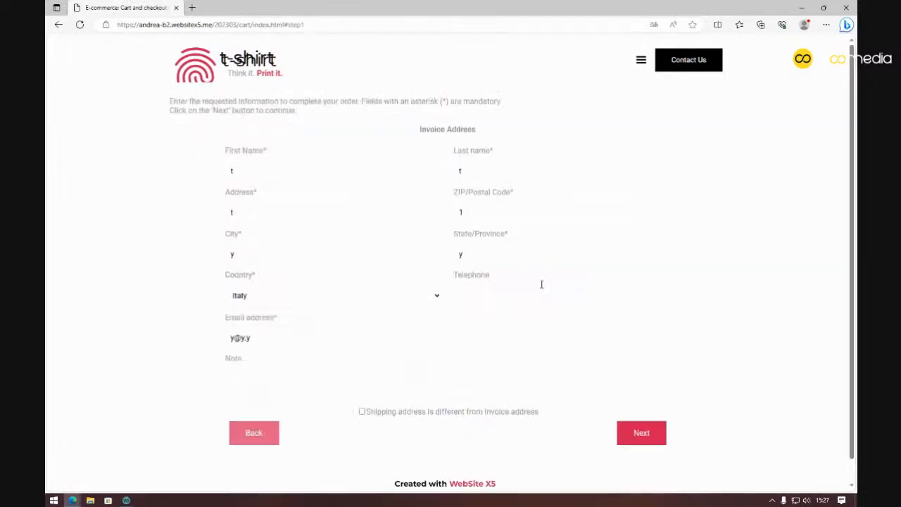
pyautogui.click(644, 434)
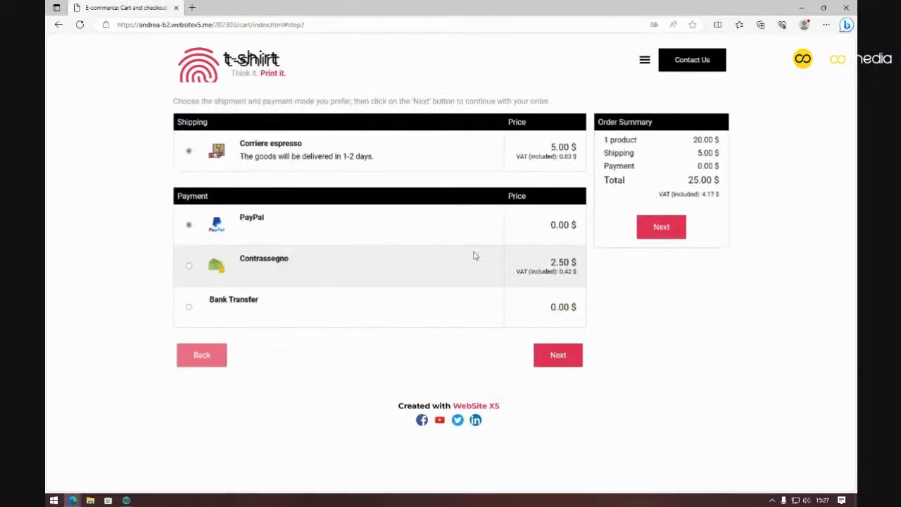
pyautogui.click(569, 361)
pyautogui.click(603, 221)
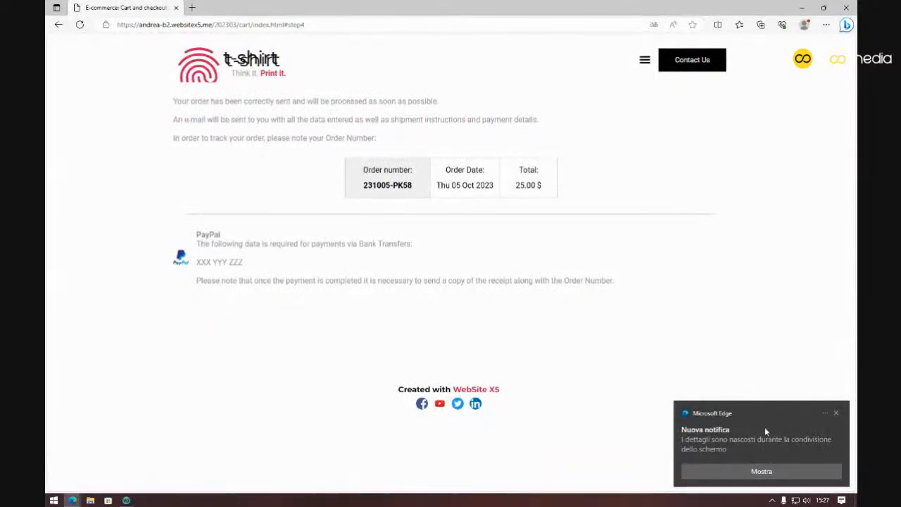
pyautogui.click(762, 471)
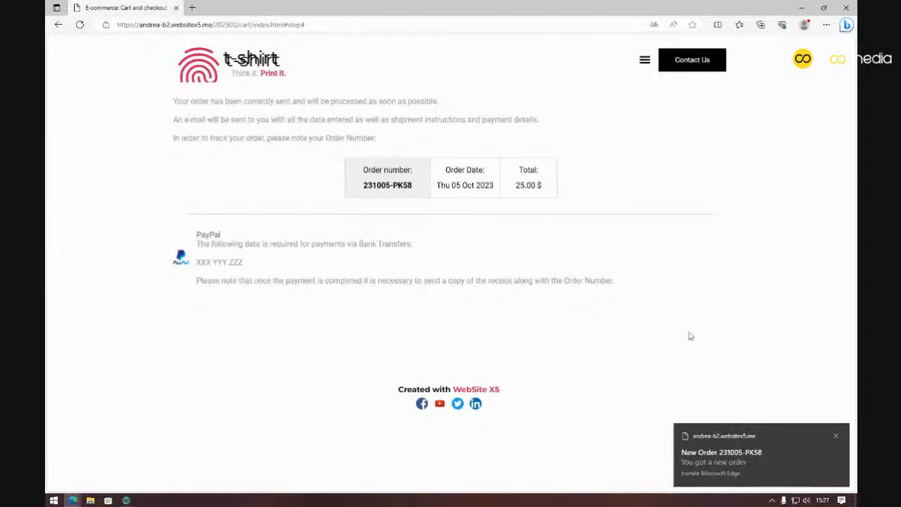
# Open the t-shirt order from its New Order toast, review its details, then return to Notifications
pyautogui.click(731, 456)
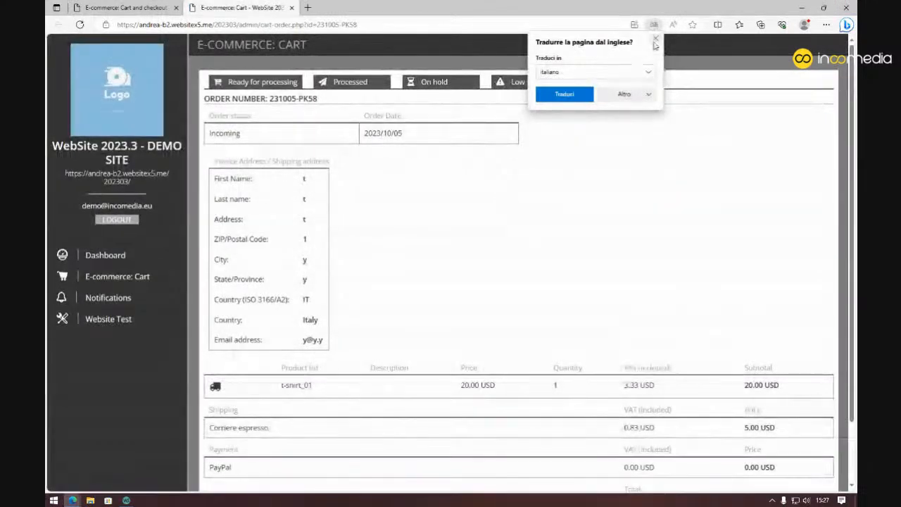
pyautogui.click(656, 40)
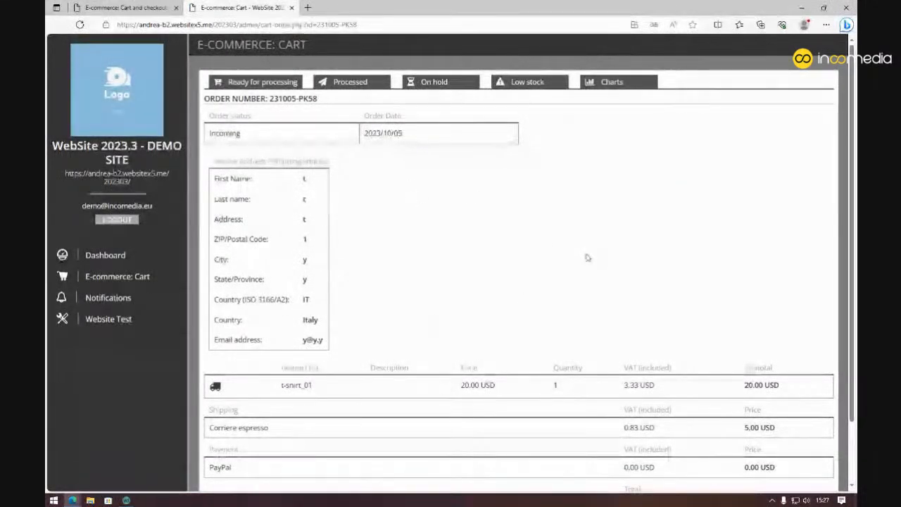
pyautogui.scroll(-2, 588, 257)
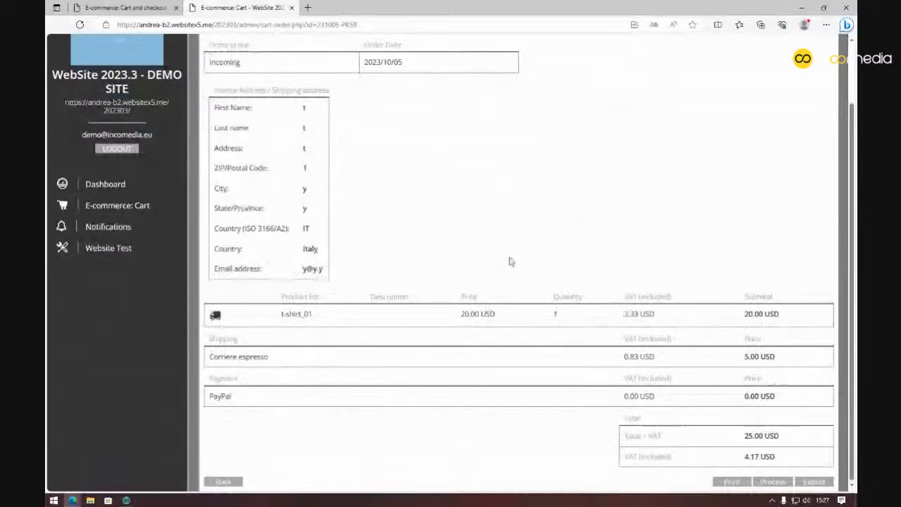
pyautogui.scroll(2, 498, 262)
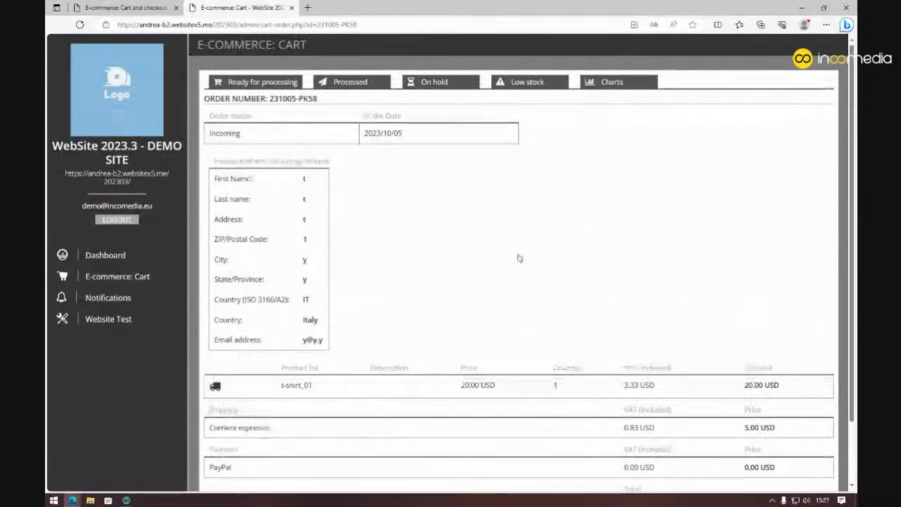
pyautogui.click(118, 299)
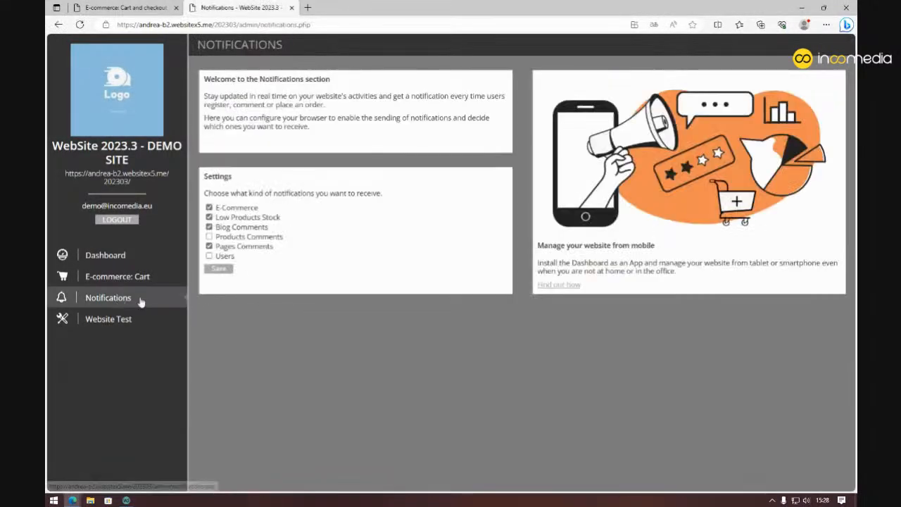
# Open the 'How to install the Control Panel as an App' guide and read its Android instructions
pyautogui.click(553, 287)
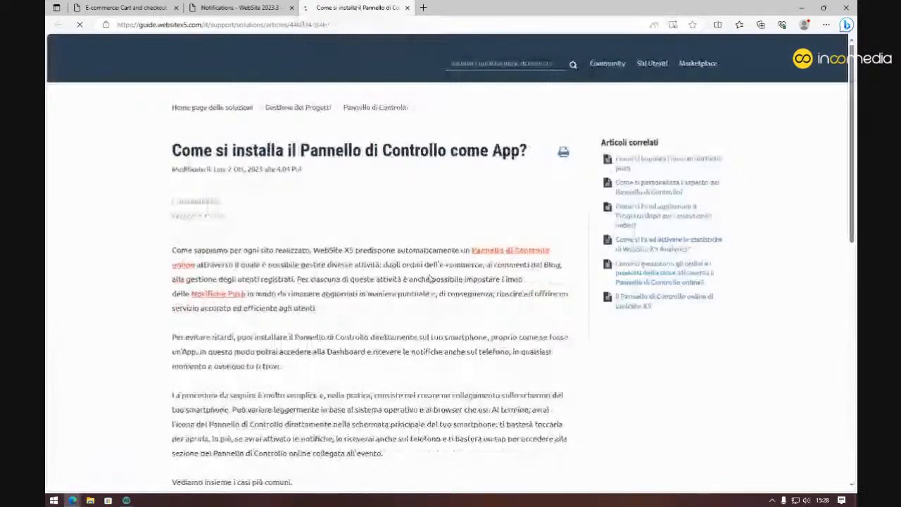
pyautogui.scroll(-4, 481, 207)
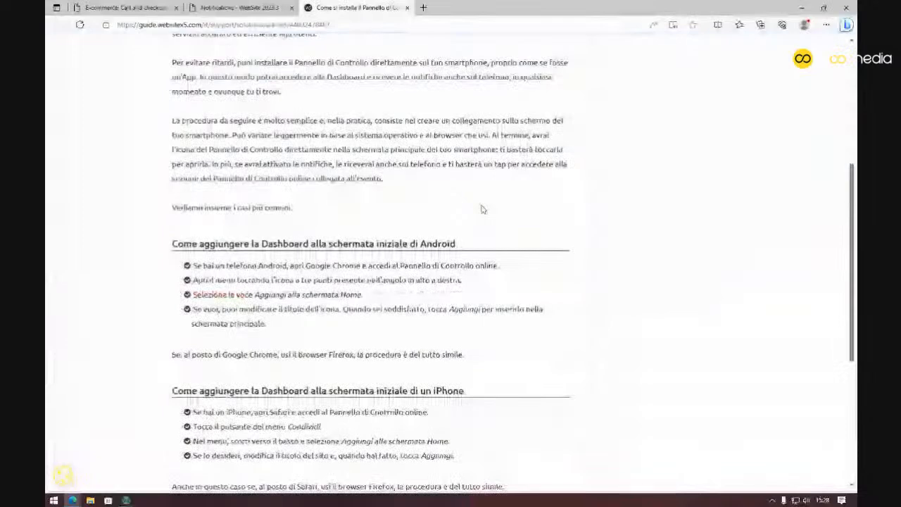
pyautogui.scroll(-4, 483, 209)
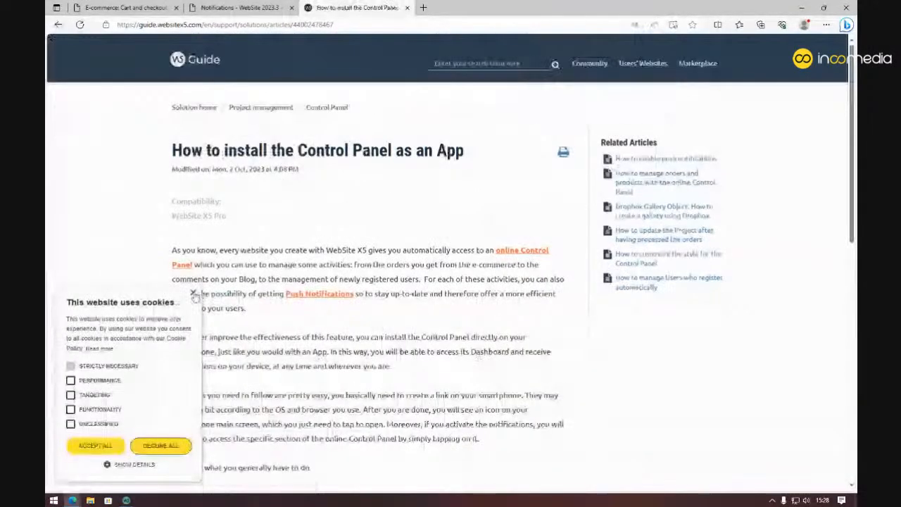
pyautogui.click(194, 293)
pyautogui.scroll(-3, 348, 261)
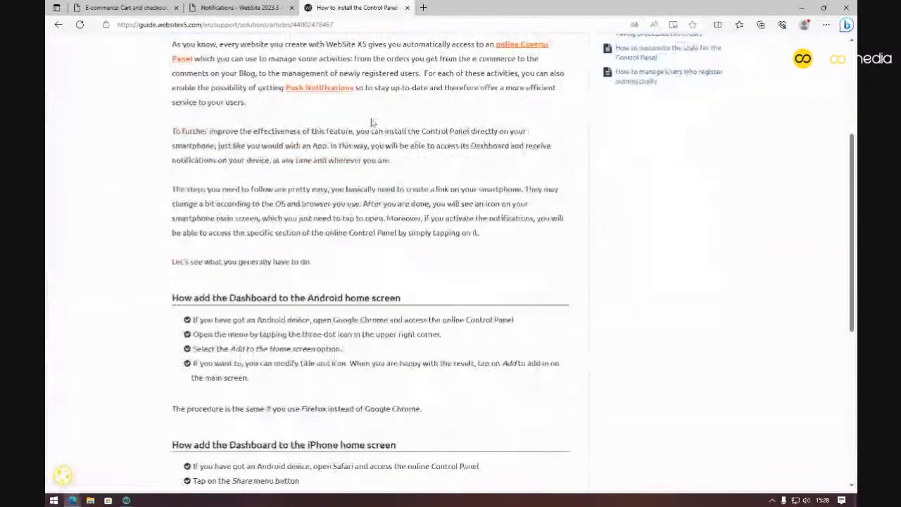
pyautogui.scroll(-3, 396, 112)
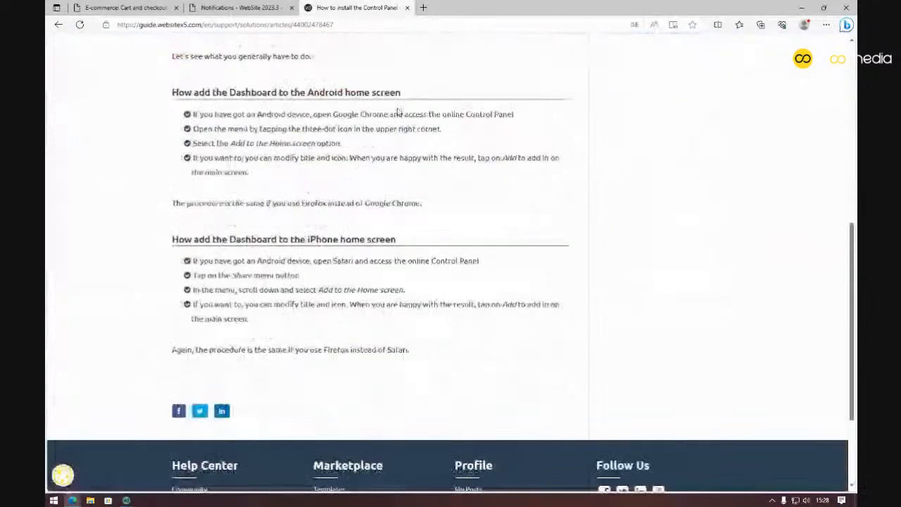
pyautogui.scroll(1, 148, 131)
pyautogui.moveTo(148, 131); pyautogui.dragTo(428, 267)
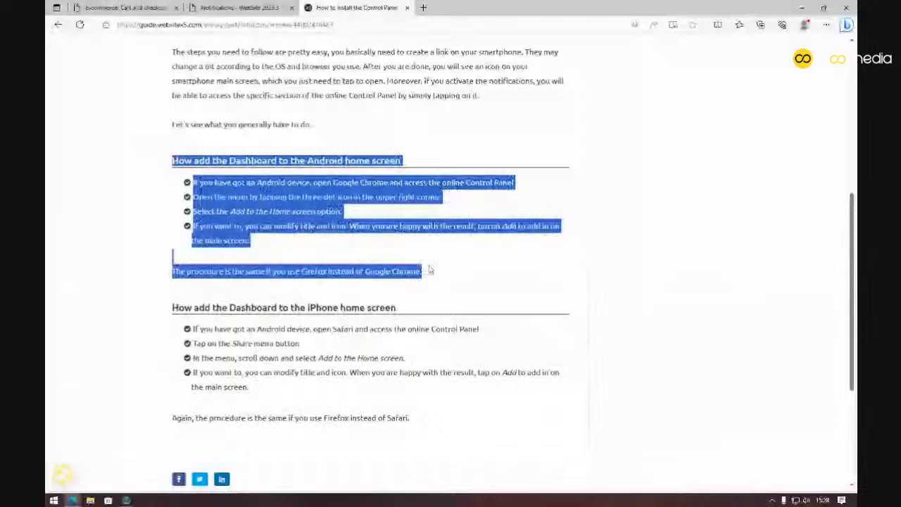
pyautogui.click(430, 270)
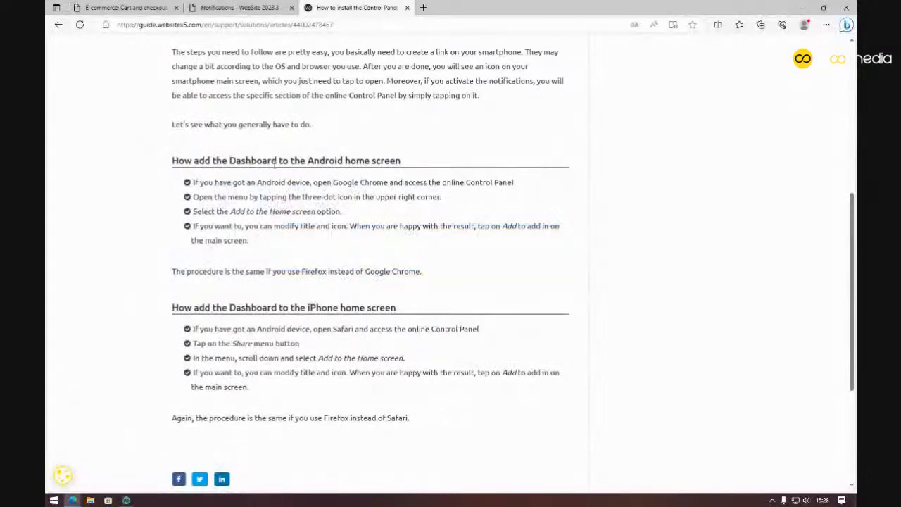
# Read the guide's iPhone section, then close the guide's browser tab
pyautogui.moveTo(308, 307); pyautogui.dragTo(347, 307)
pyautogui.click(374, 255)
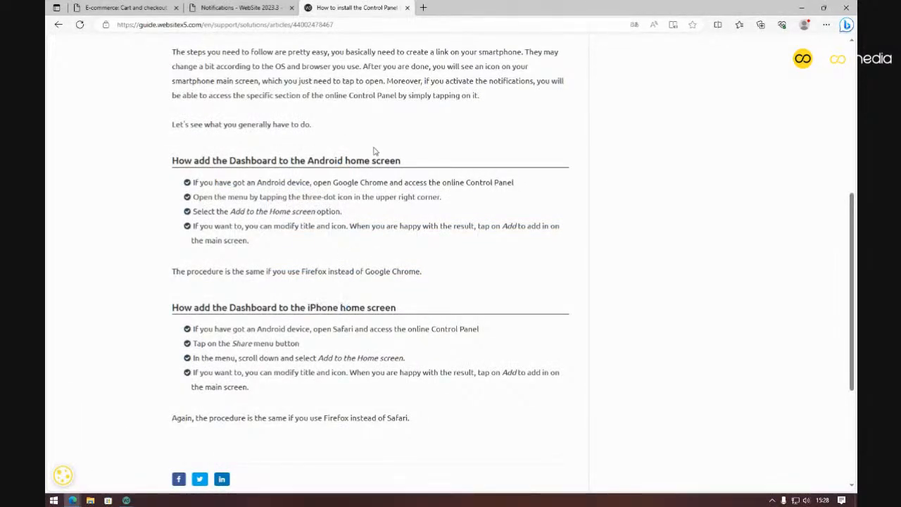
pyautogui.scroll(-1, 374, 151)
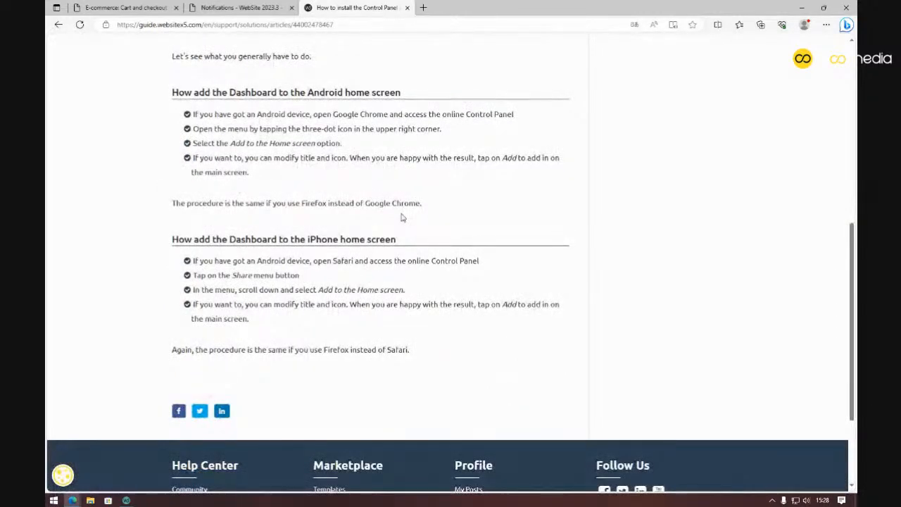
pyautogui.scroll(5, 402, 217)
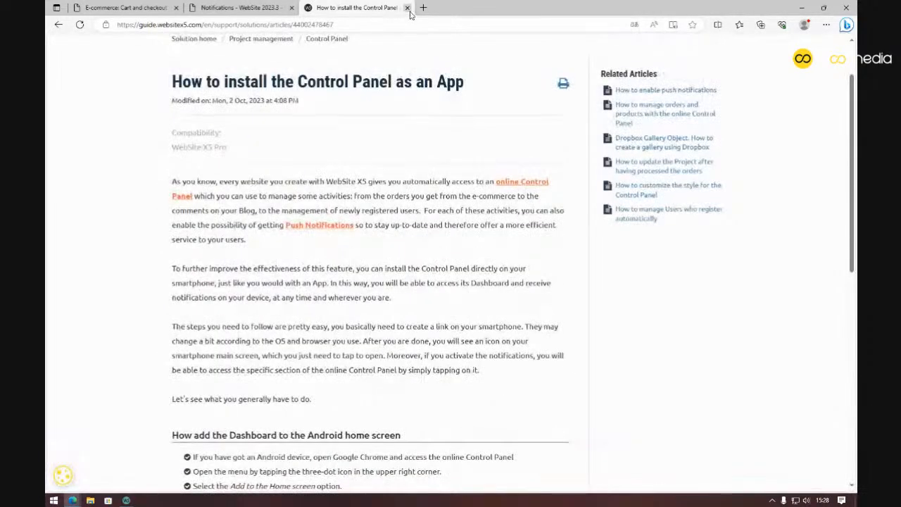
pyautogui.click(407, 7)
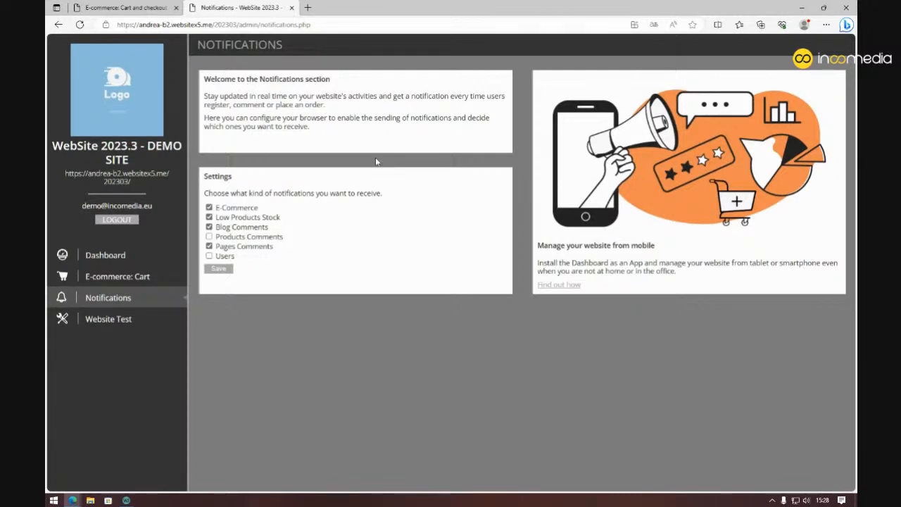
# Back in WebSite X5, go to the Map step, select the About page and preview it
pyautogui.click(132, 500)
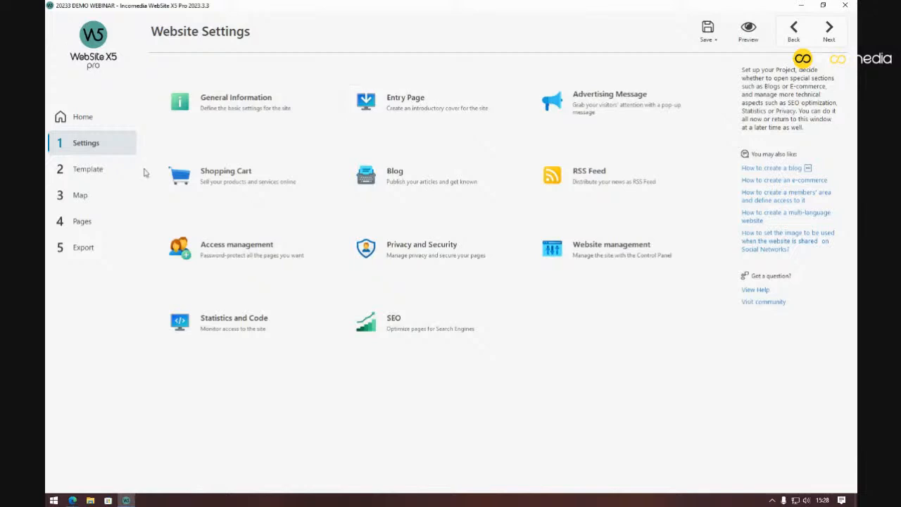
pyautogui.click(106, 197)
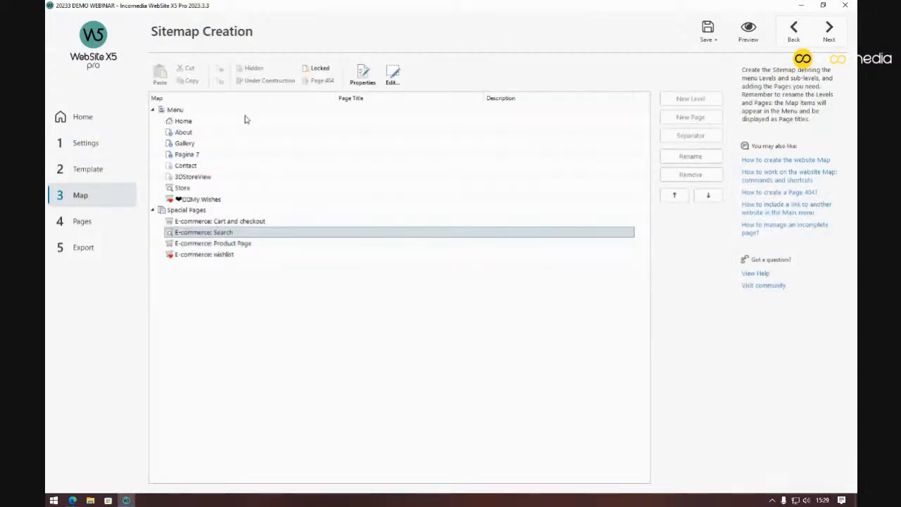
pyautogui.click(243, 122)
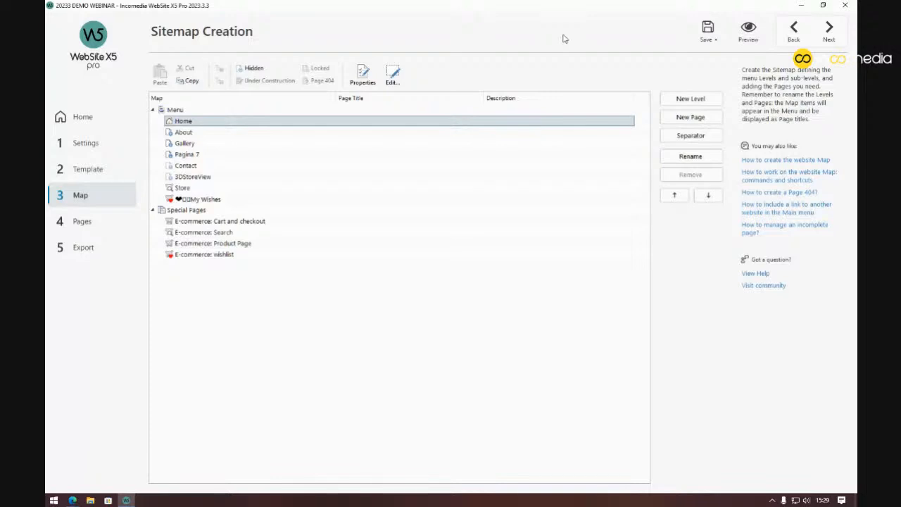
pyautogui.click(201, 143)
pyautogui.click(204, 135)
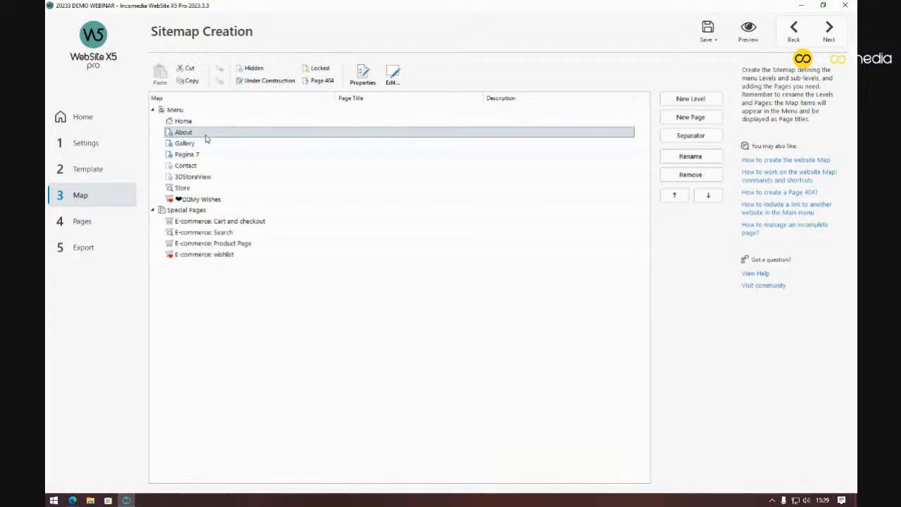
pyautogui.click(745, 36)
# Scroll to Our Location, open the 3DStoreView popup, enlarge and rotate the panorama, then close it
pyautogui.scroll(-2, 543, 148)
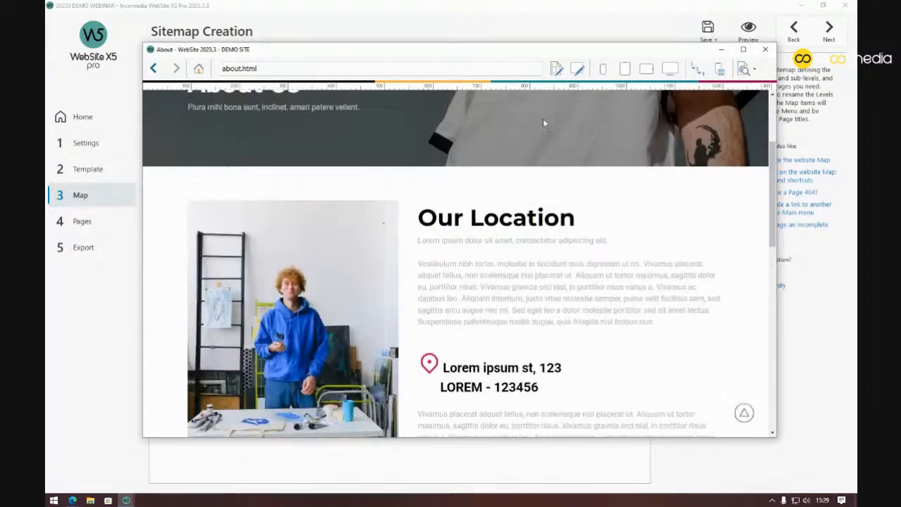
pyautogui.scroll(-3, 533, 226)
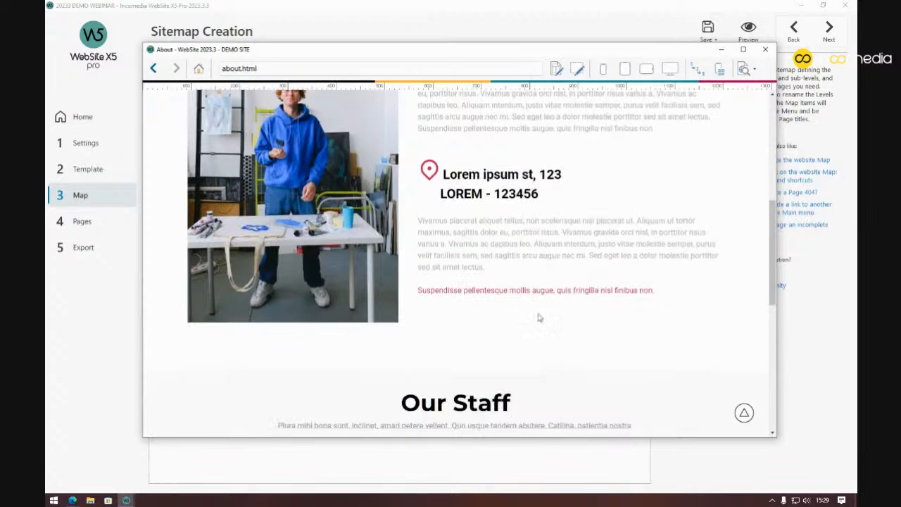
pyautogui.click(525, 292)
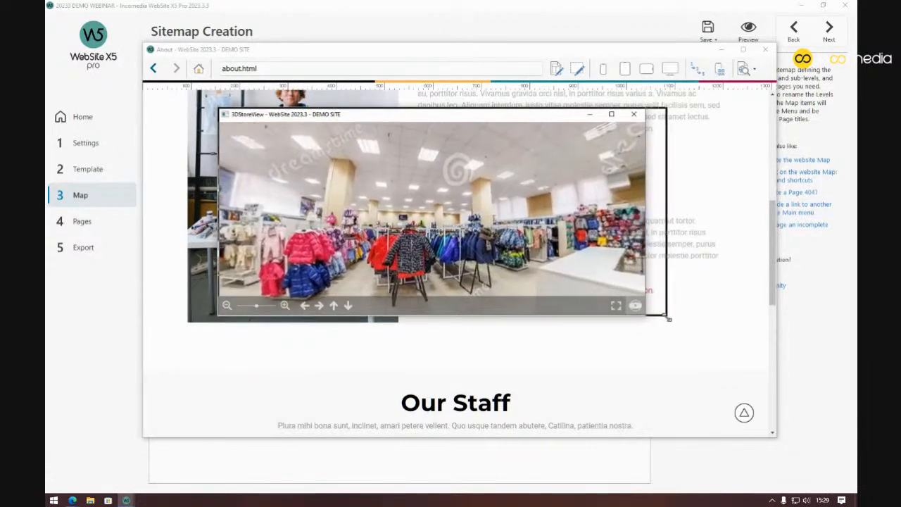
pyautogui.moveTo(669, 319); pyautogui.dragTo(674, 316)
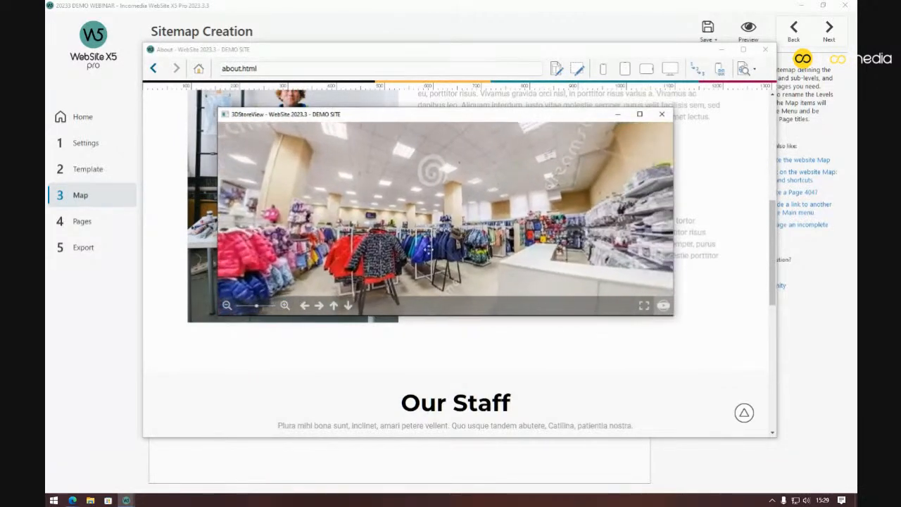
pyautogui.moveTo(440, 217); pyautogui.dragTo(557, 206)
pyautogui.moveTo(481, 220); pyautogui.dragTo(377, 202)
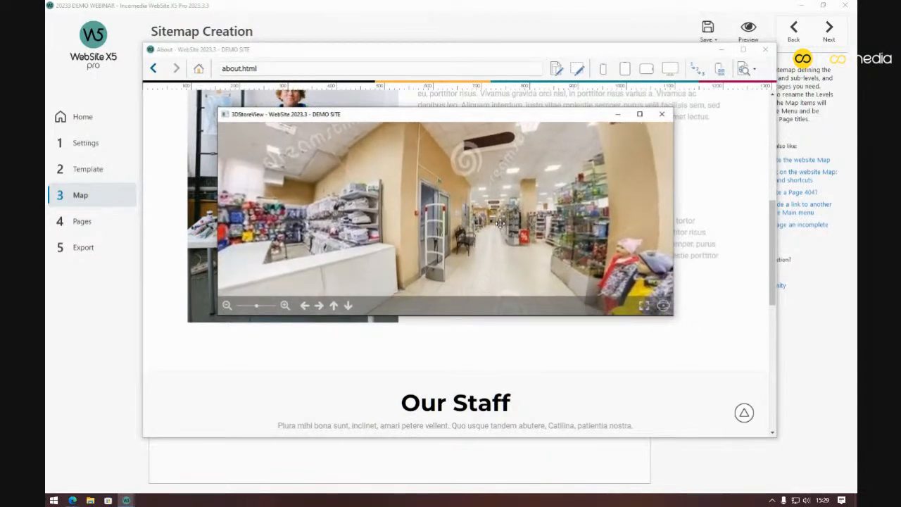
pyautogui.moveTo(424, 223); pyautogui.dragTo(461, 201)
pyautogui.moveTo(372, 202); pyautogui.dragTo(488, 199)
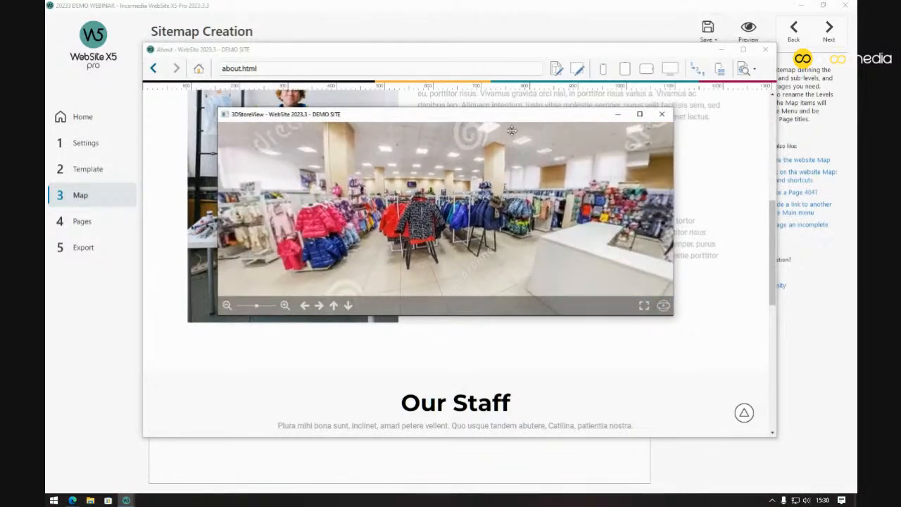
pyautogui.click(662, 114)
# Check the address block, then reopen the 3D store view, rotate to the white counter and close it
pyautogui.scroll(8, 455, 221)
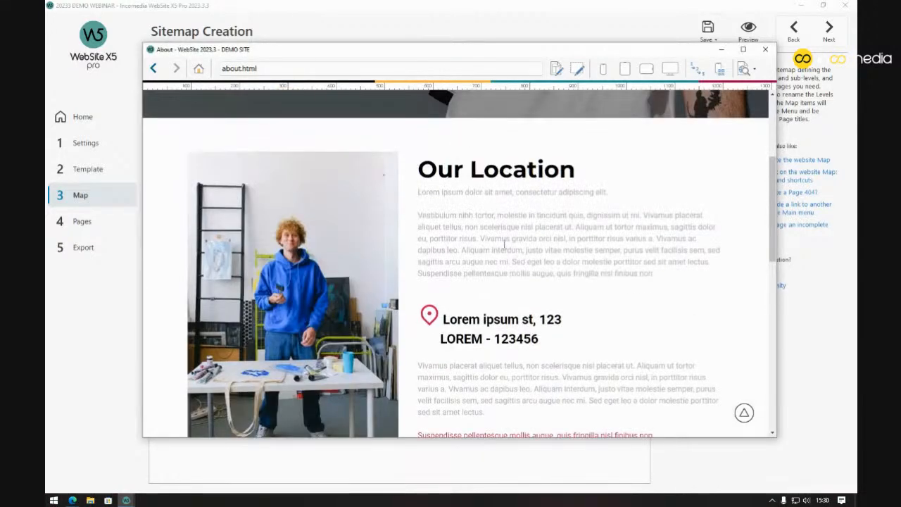
pyautogui.scroll(-1, 457, 200)
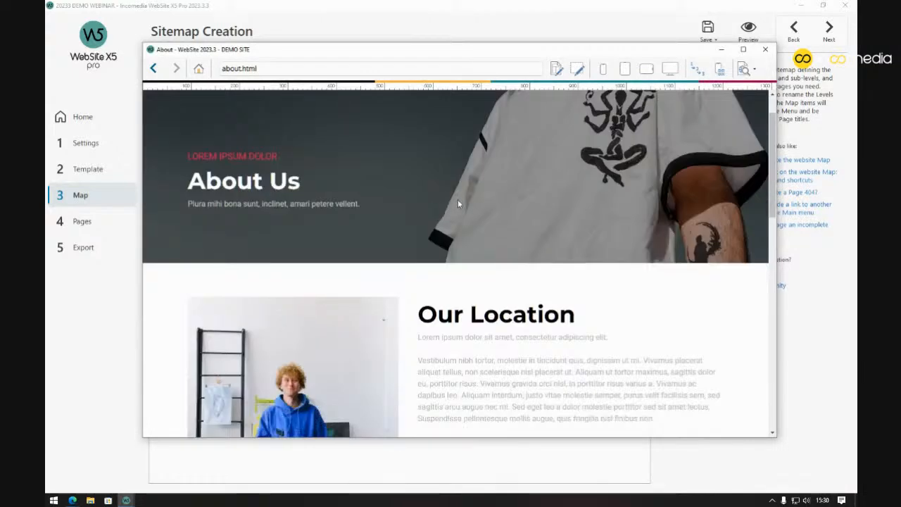
pyautogui.scroll(-4, 458, 199)
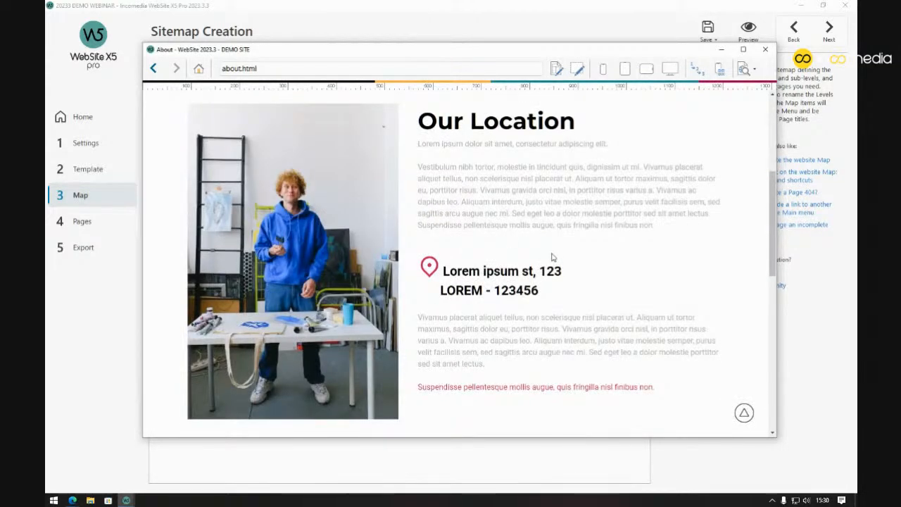
pyautogui.moveTo(543, 296)
pyautogui.mouseDown()
pyautogui.moveTo(444, 267)
pyautogui.moveTo(543, 288)
pyautogui.mouseUp()
pyautogui.click(445, 271)
pyautogui.click(545, 286)
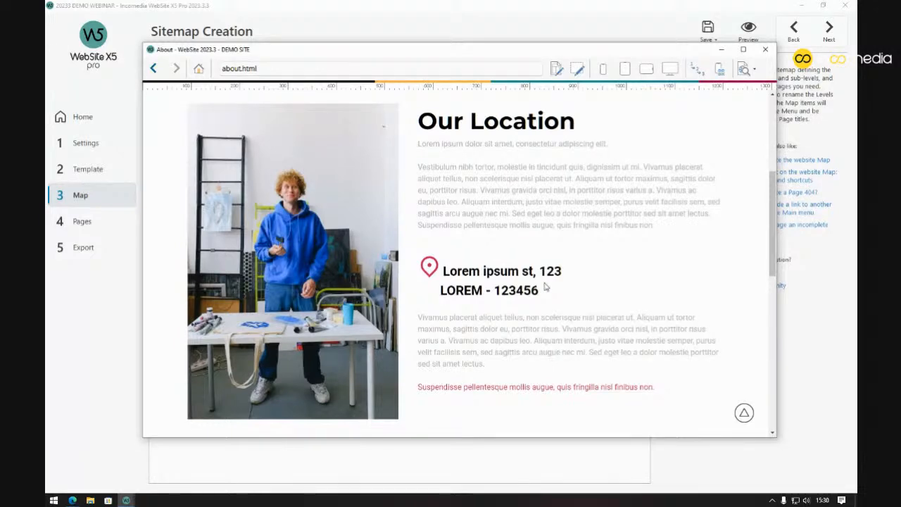
pyautogui.scroll(-2, 543, 278)
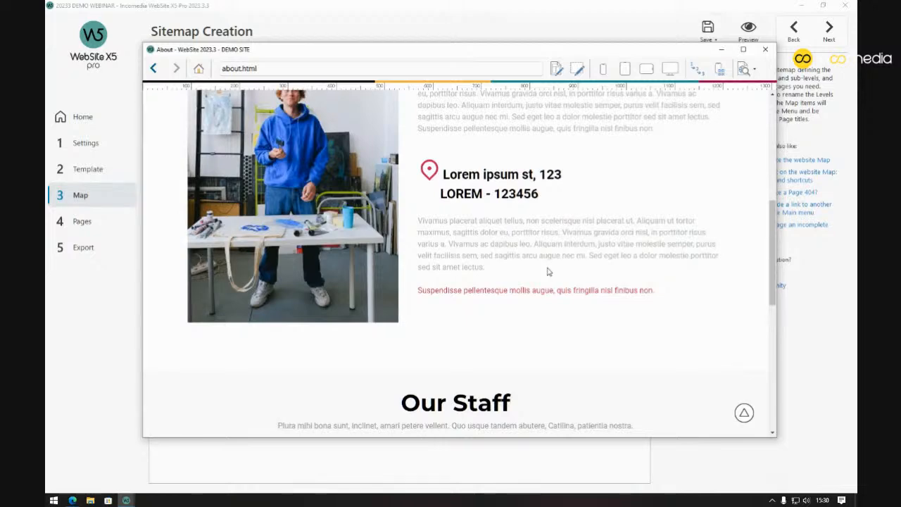
pyautogui.scroll(6, 548, 271)
pyautogui.scroll(-3, 547, 274)
pyautogui.scroll(-1, 547, 274)
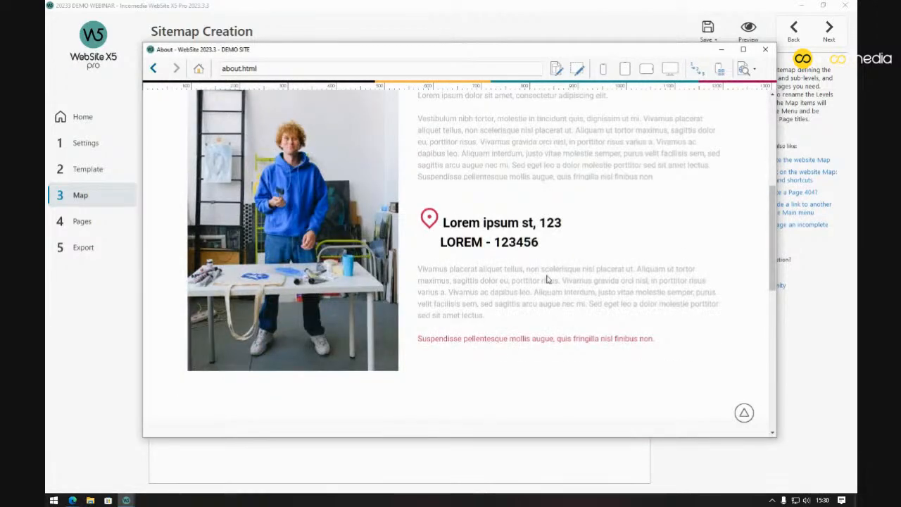
pyautogui.click(543, 340)
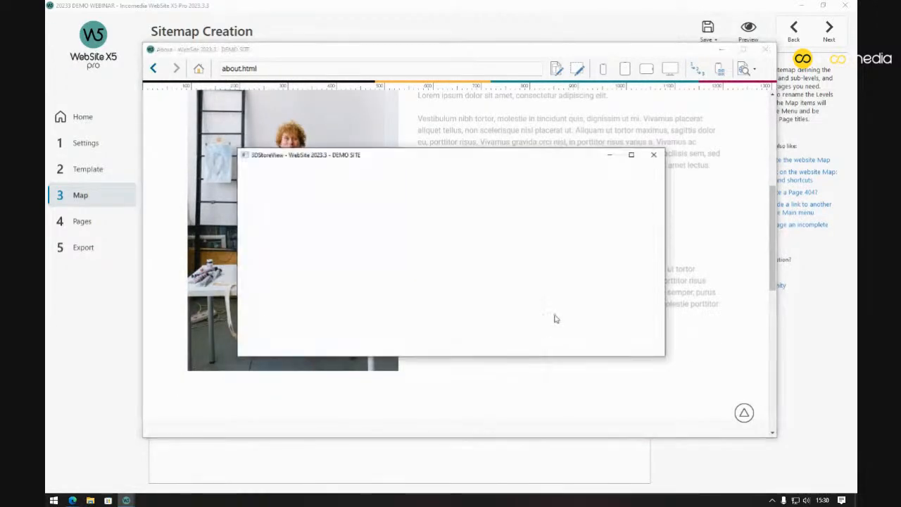
pyautogui.moveTo(508, 261); pyautogui.dragTo(557, 243)
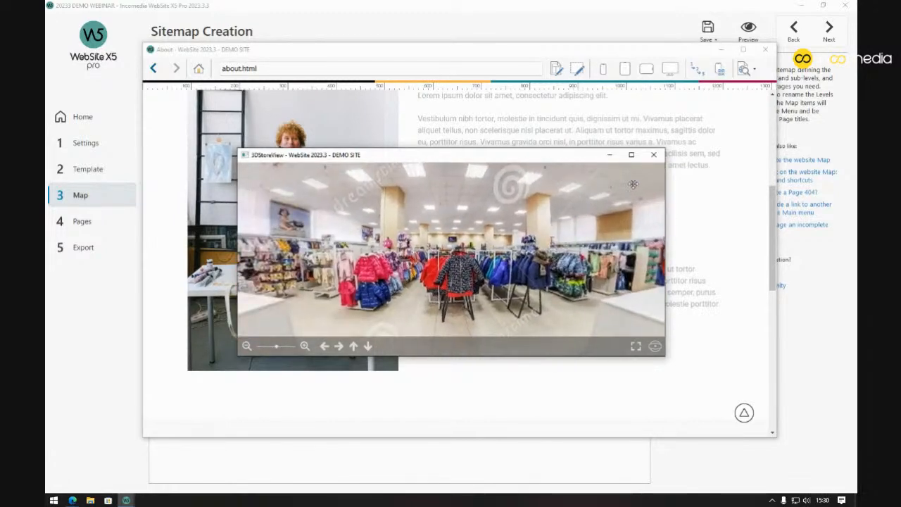
pyautogui.click(654, 154)
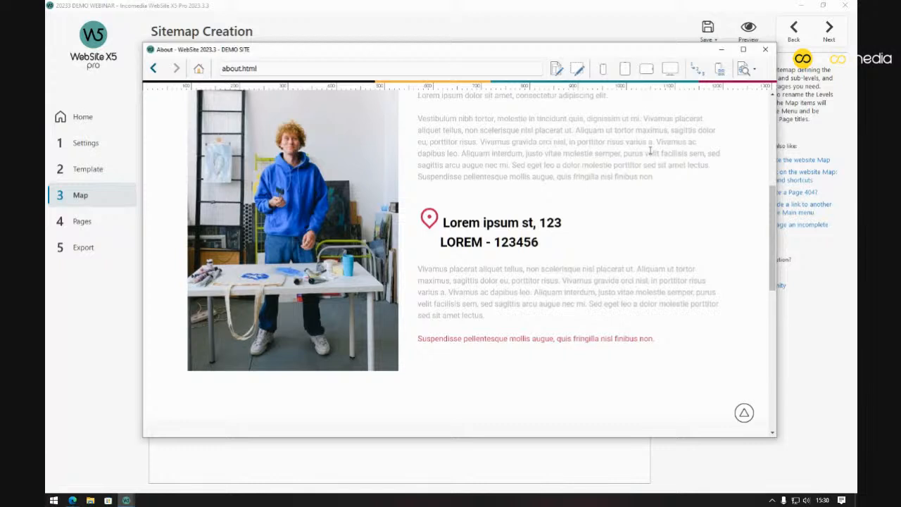
# Preview the About page in Microsoft Edge from the browser dropdown
pyautogui.click(754, 70)
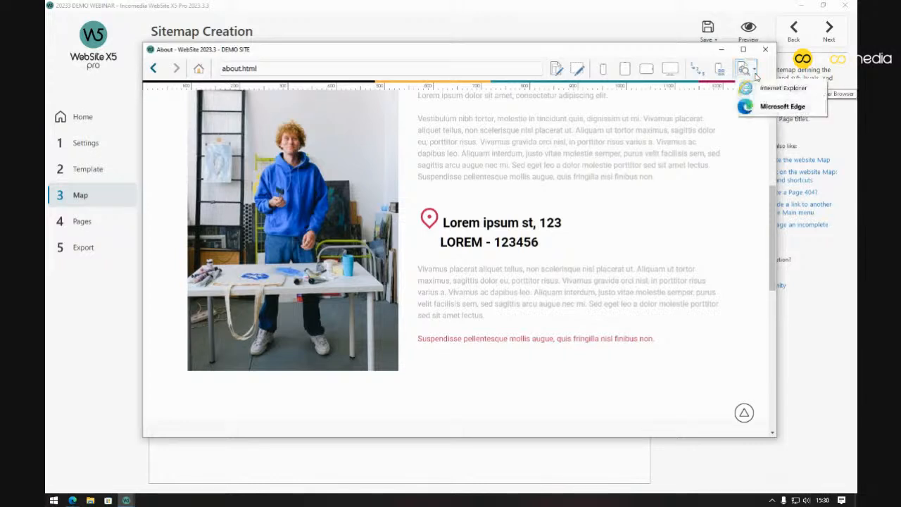
pyautogui.click(755, 71)
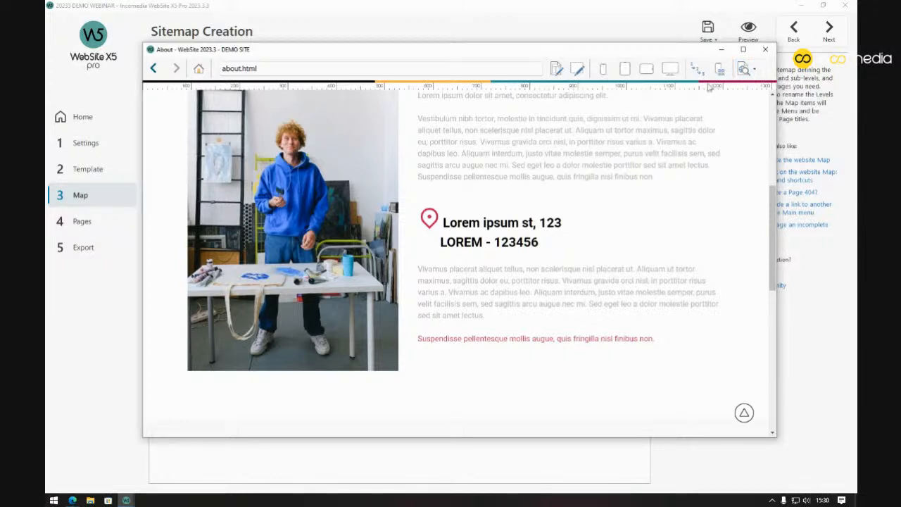
pyautogui.click(755, 71)
pyautogui.click(773, 110)
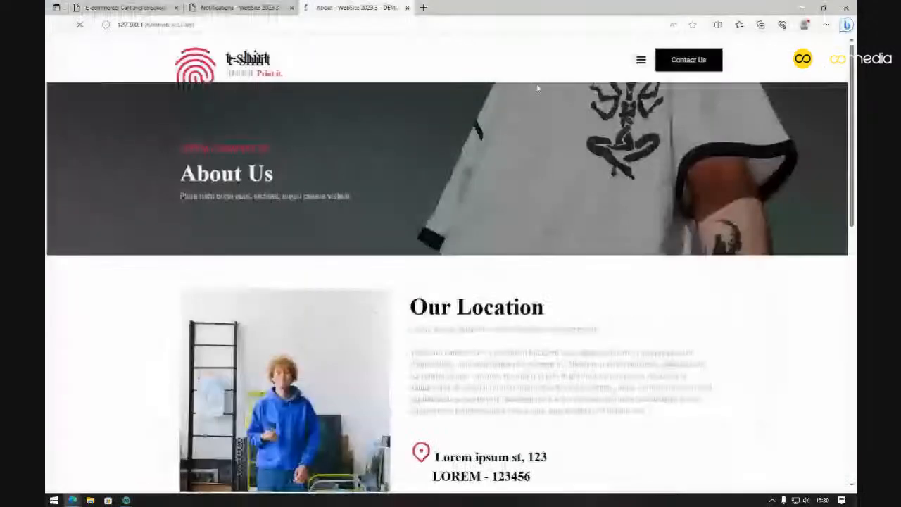
# Open the 3D store view in Edge, rotate to the yellow jacket, then close the popup and tab
pyautogui.scroll(-3, 528, 225)
pyautogui.moveTo(648, 367); pyautogui.dragTo(527, 372)
pyautogui.click(527, 371)
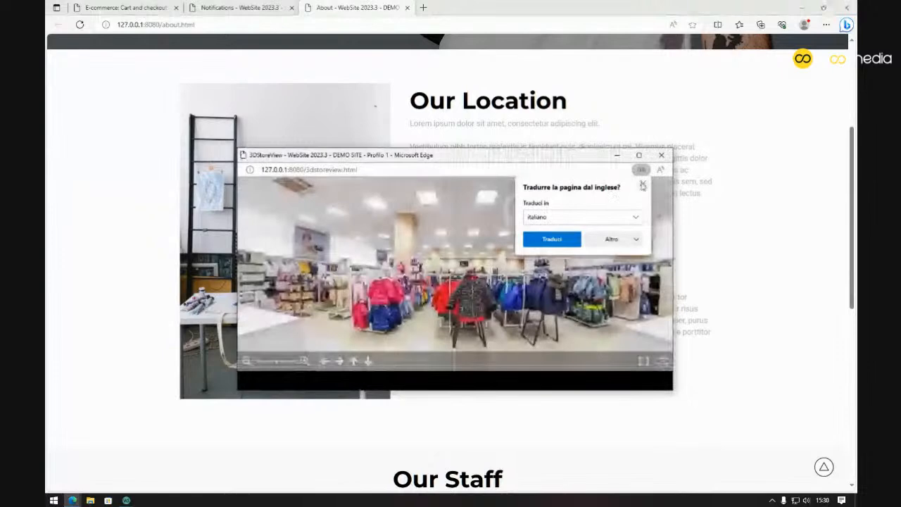
pyautogui.click(646, 185)
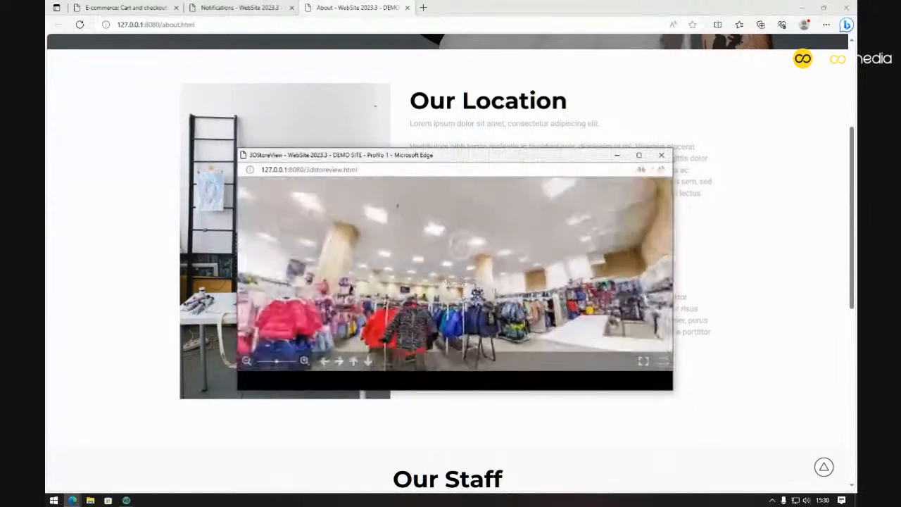
pyautogui.moveTo(561, 284); pyautogui.dragTo(596, 245)
pyautogui.moveTo(406, 242); pyautogui.dragTo(535, 244)
pyautogui.click(661, 155)
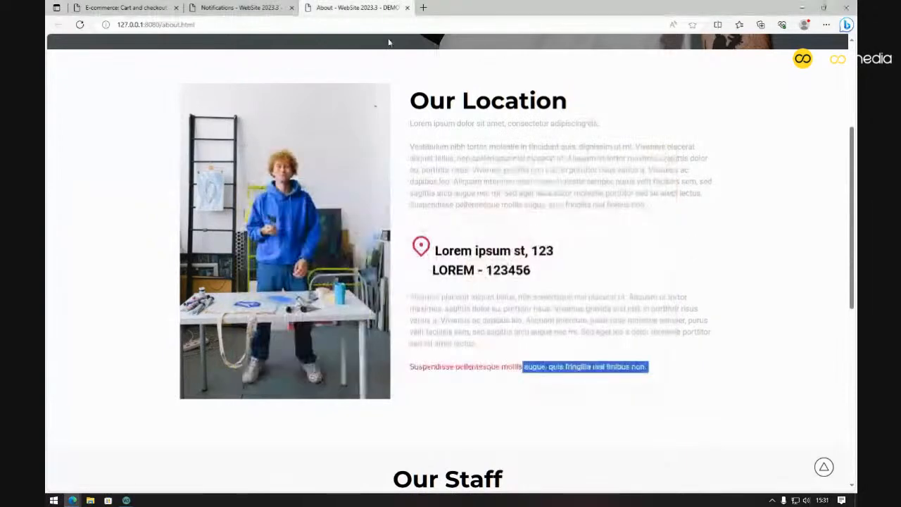
pyautogui.click(407, 8)
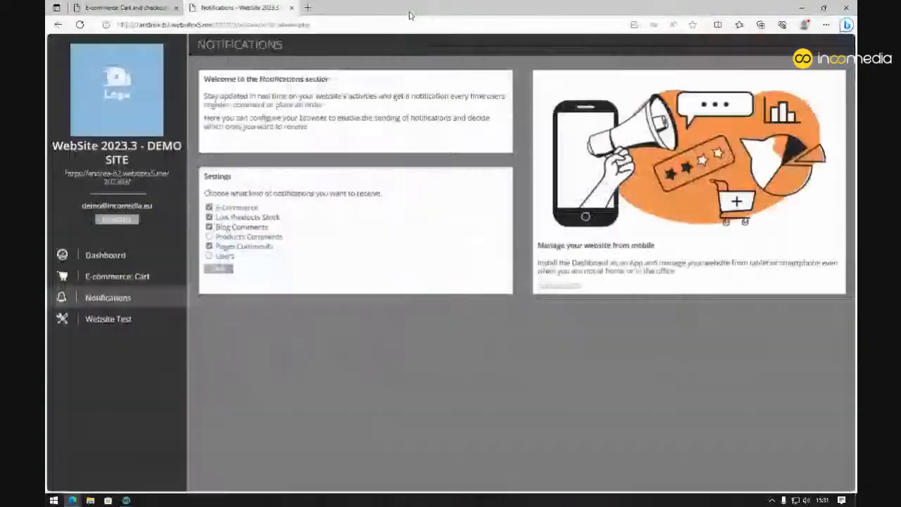
# Minimize Edge and bring the WebSite X5 main window on the Sitemap Creation step to the front
pyautogui.click(802, 7)
pyautogui.click(556, 19)
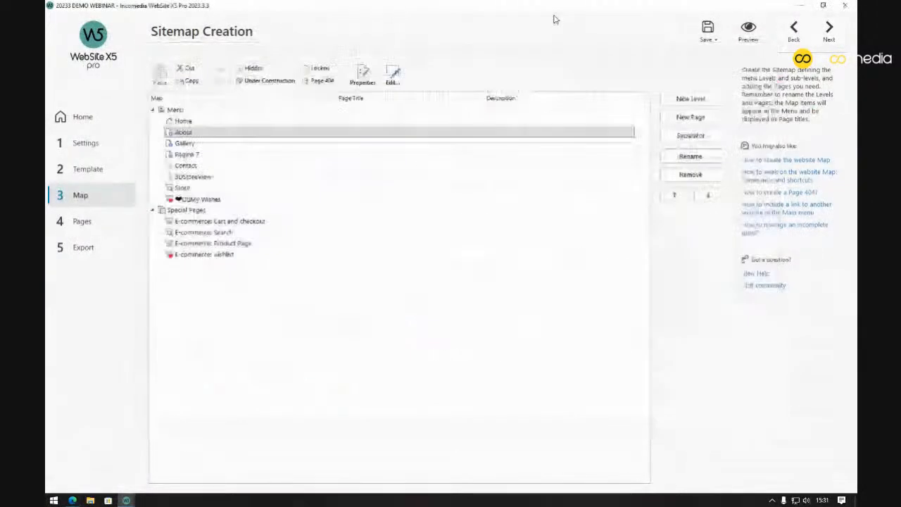